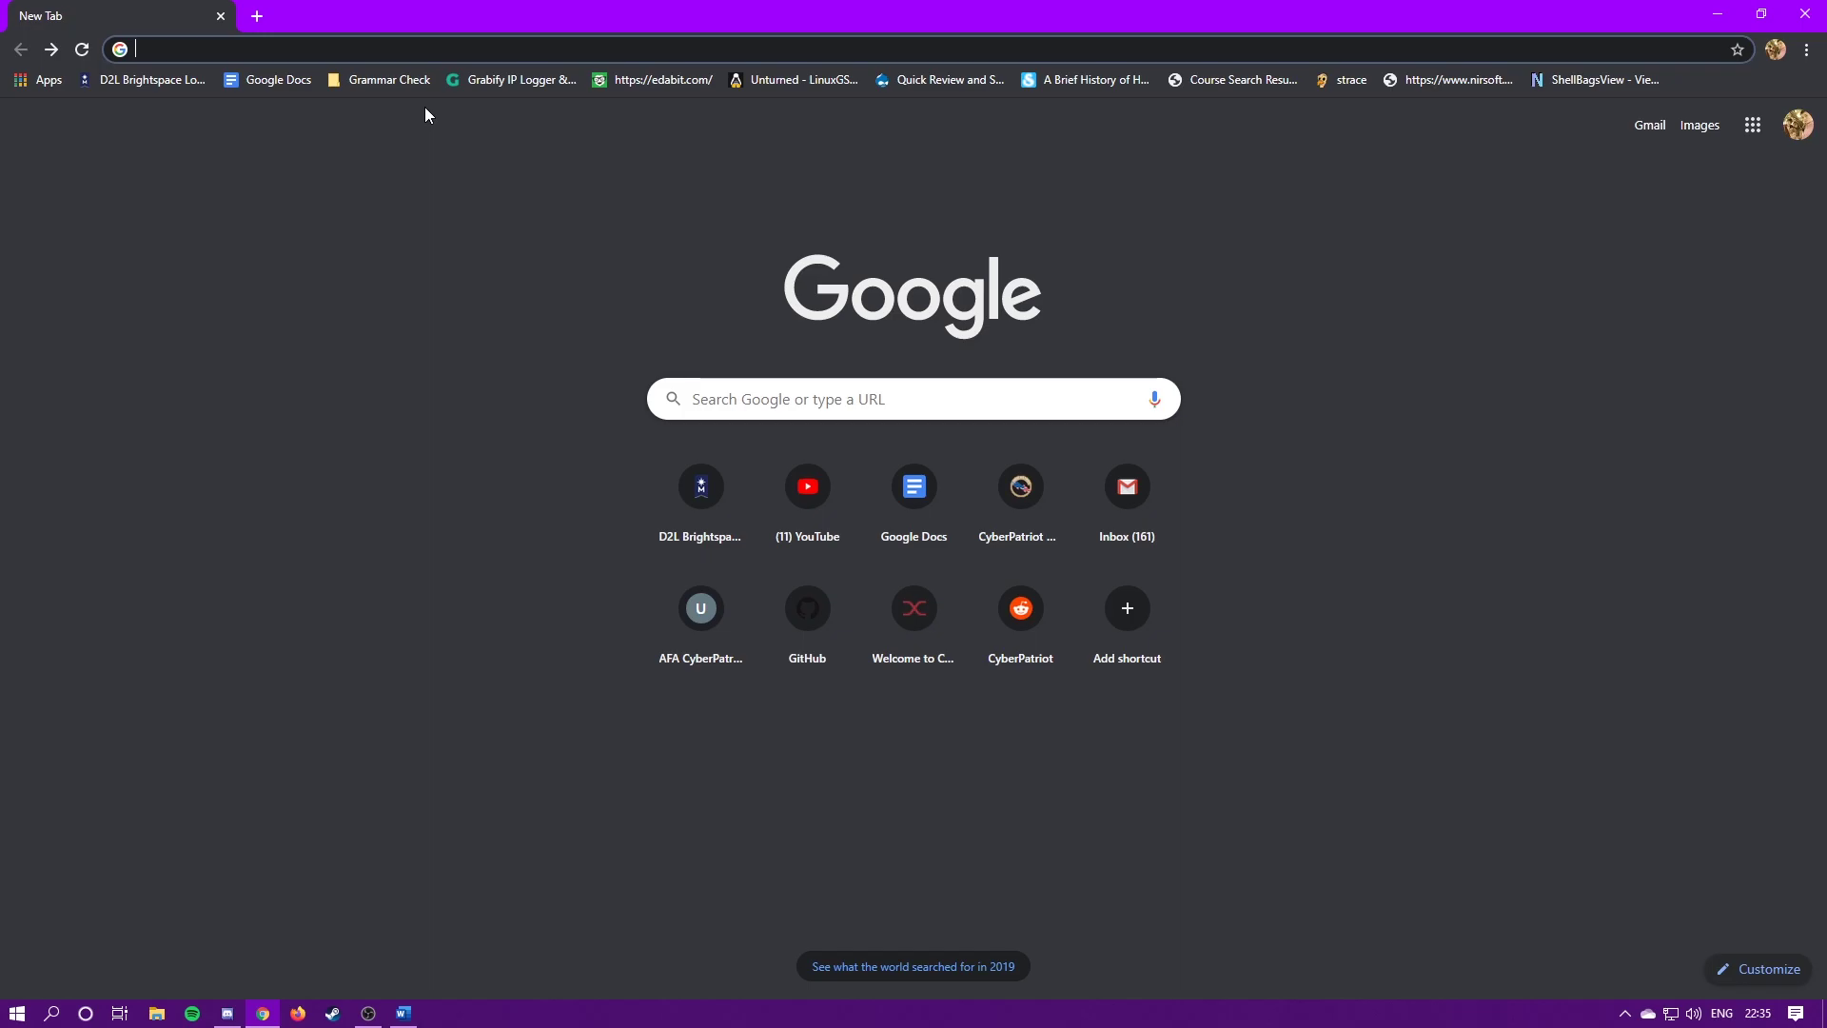
# Step: Search 'Windows 10 iso', open Microsoft's download page, and launch the downloaded media creation tool
pyautogui.write('Windows 10 iso')
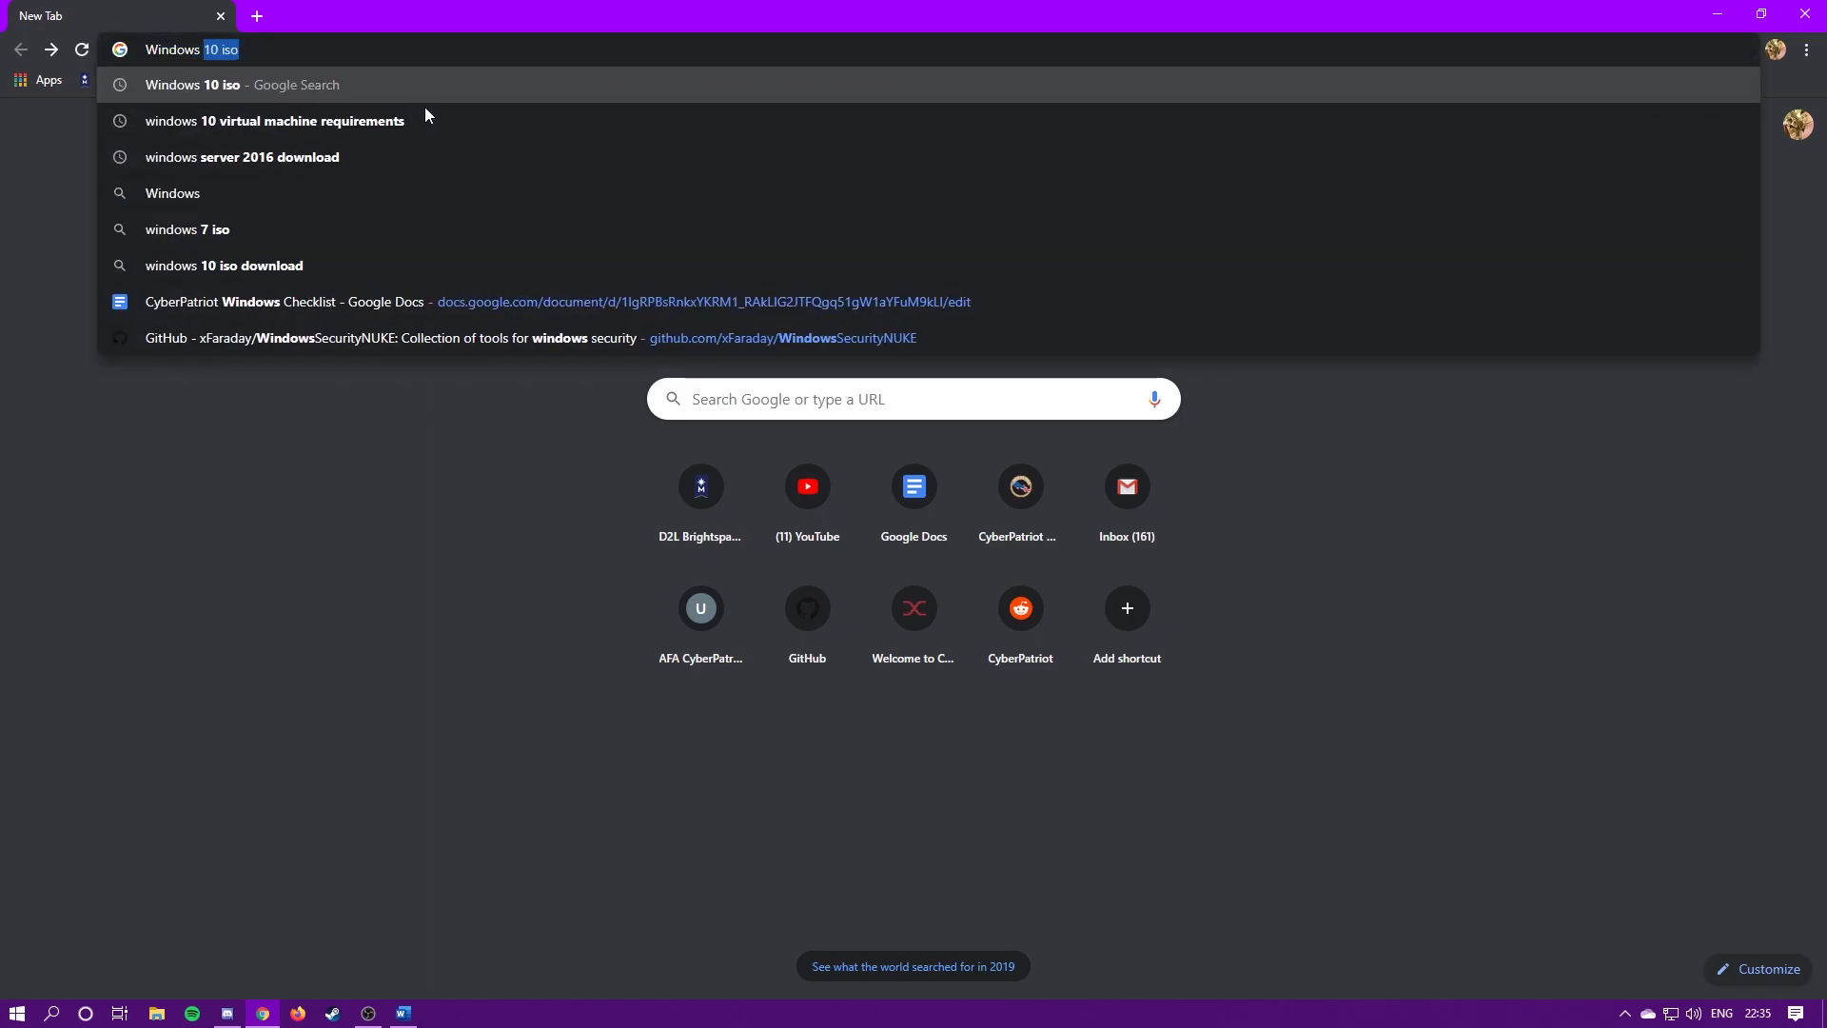
pyautogui.press('Return')
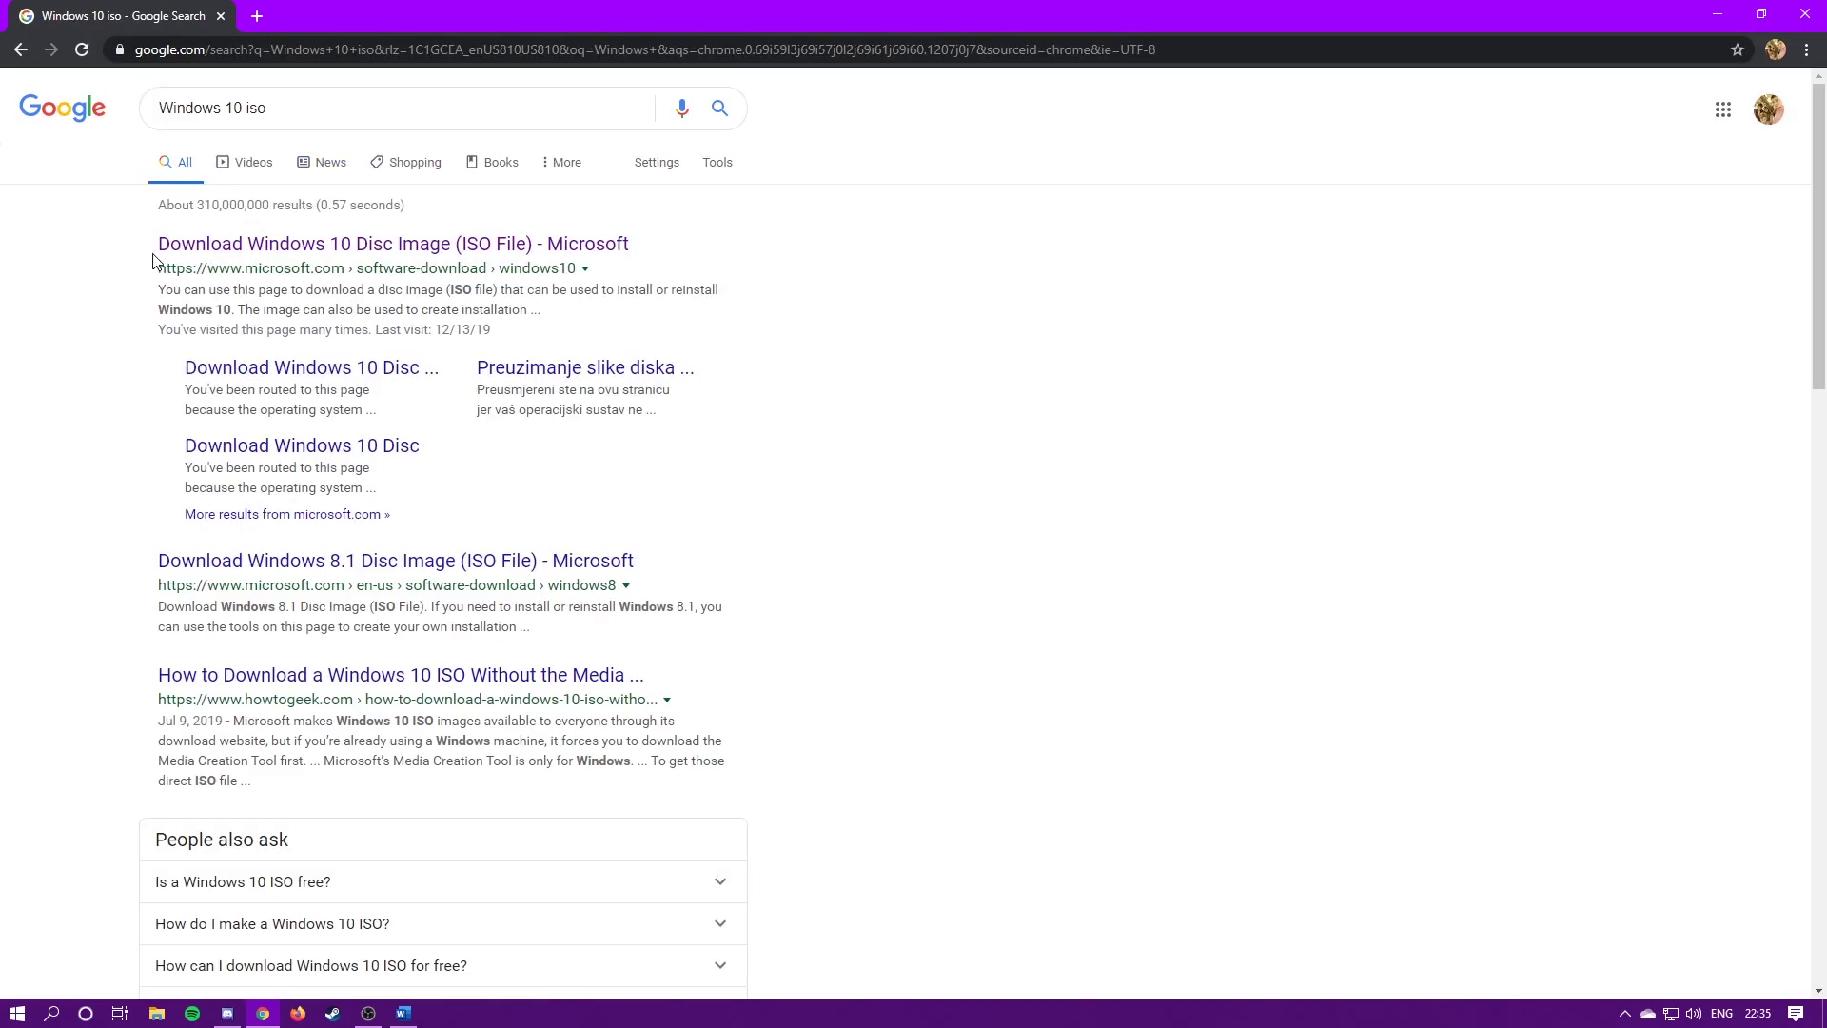
pyautogui.click(477, 249)
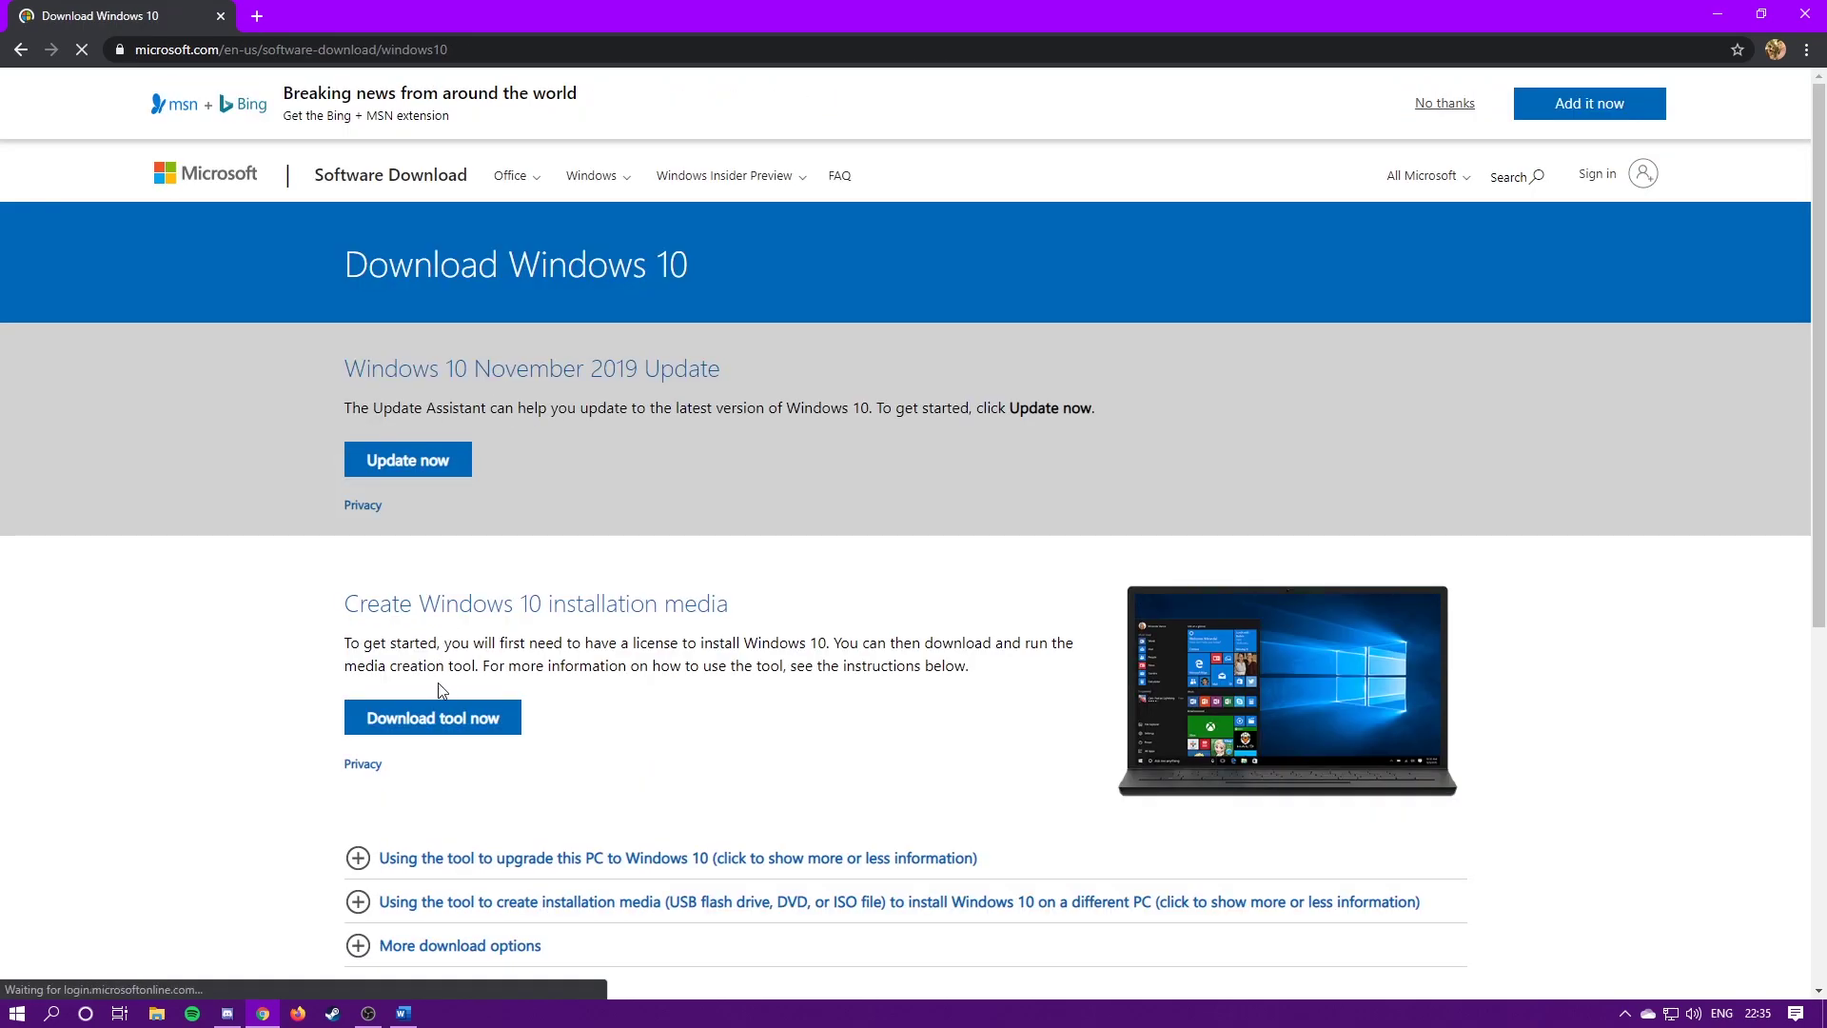
pyautogui.scroll(-2, 441, 646)
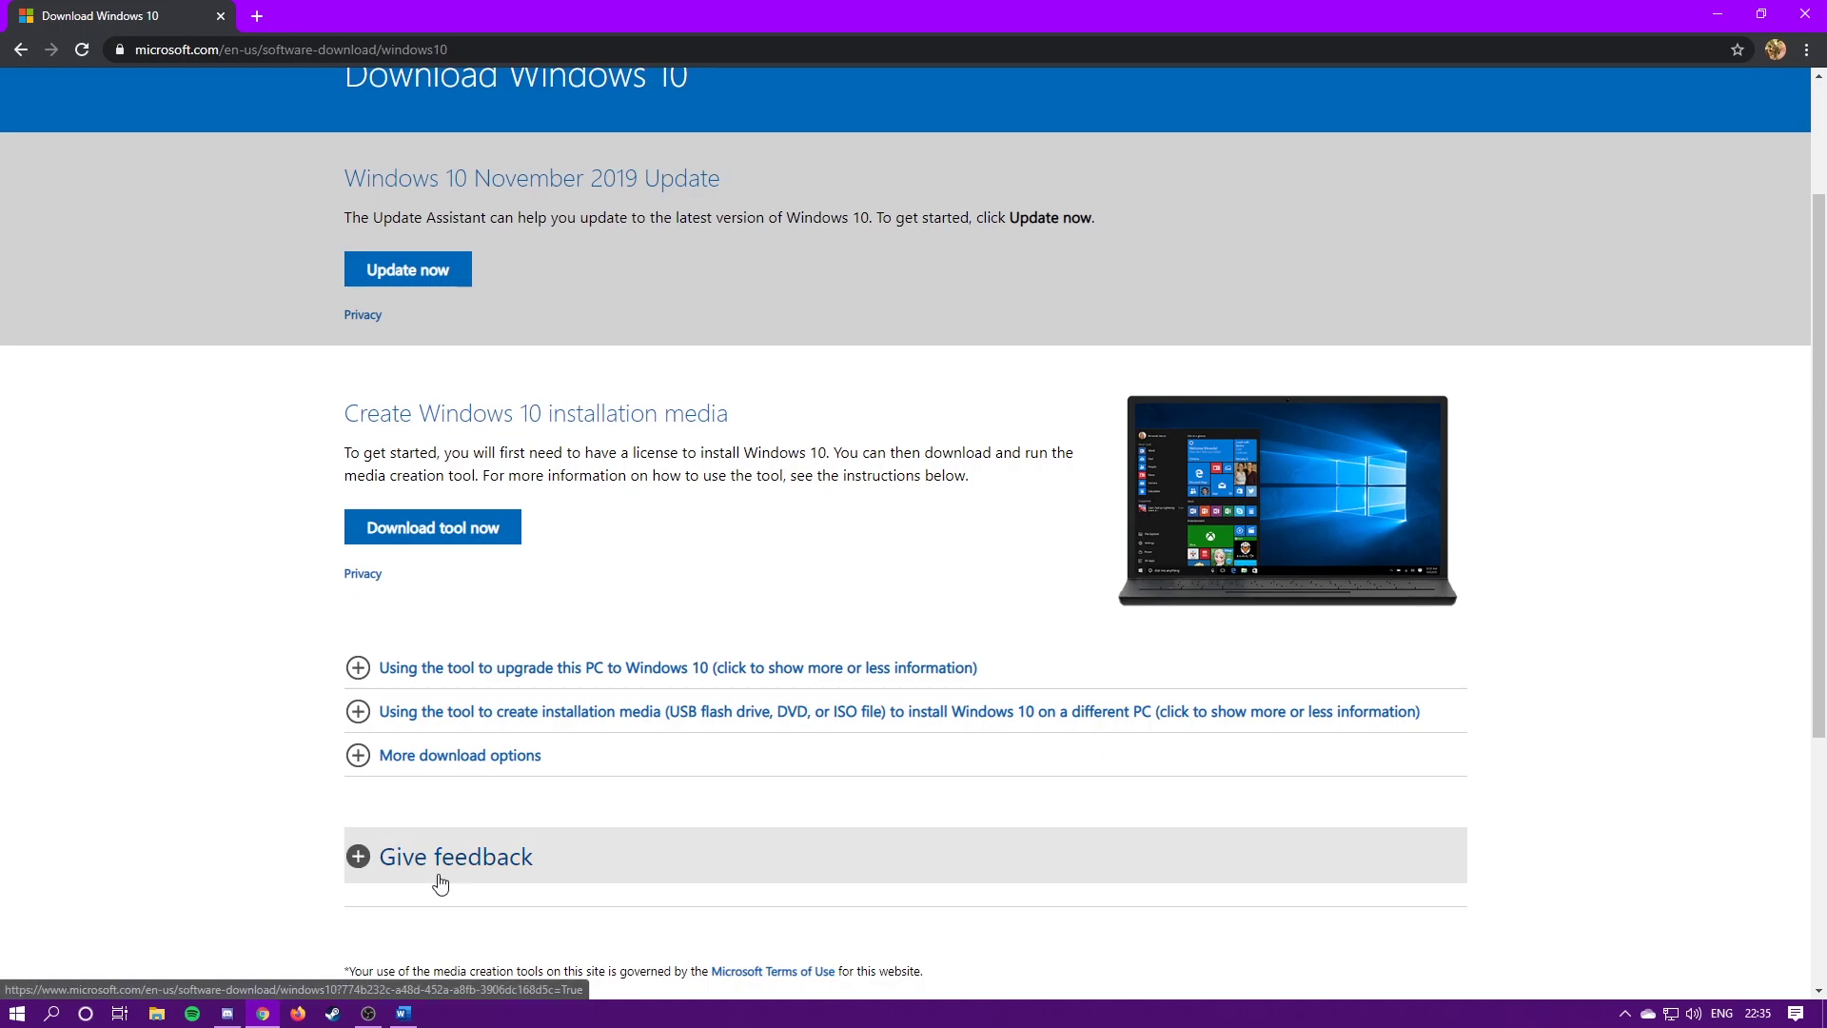
pyautogui.click(108, 976)
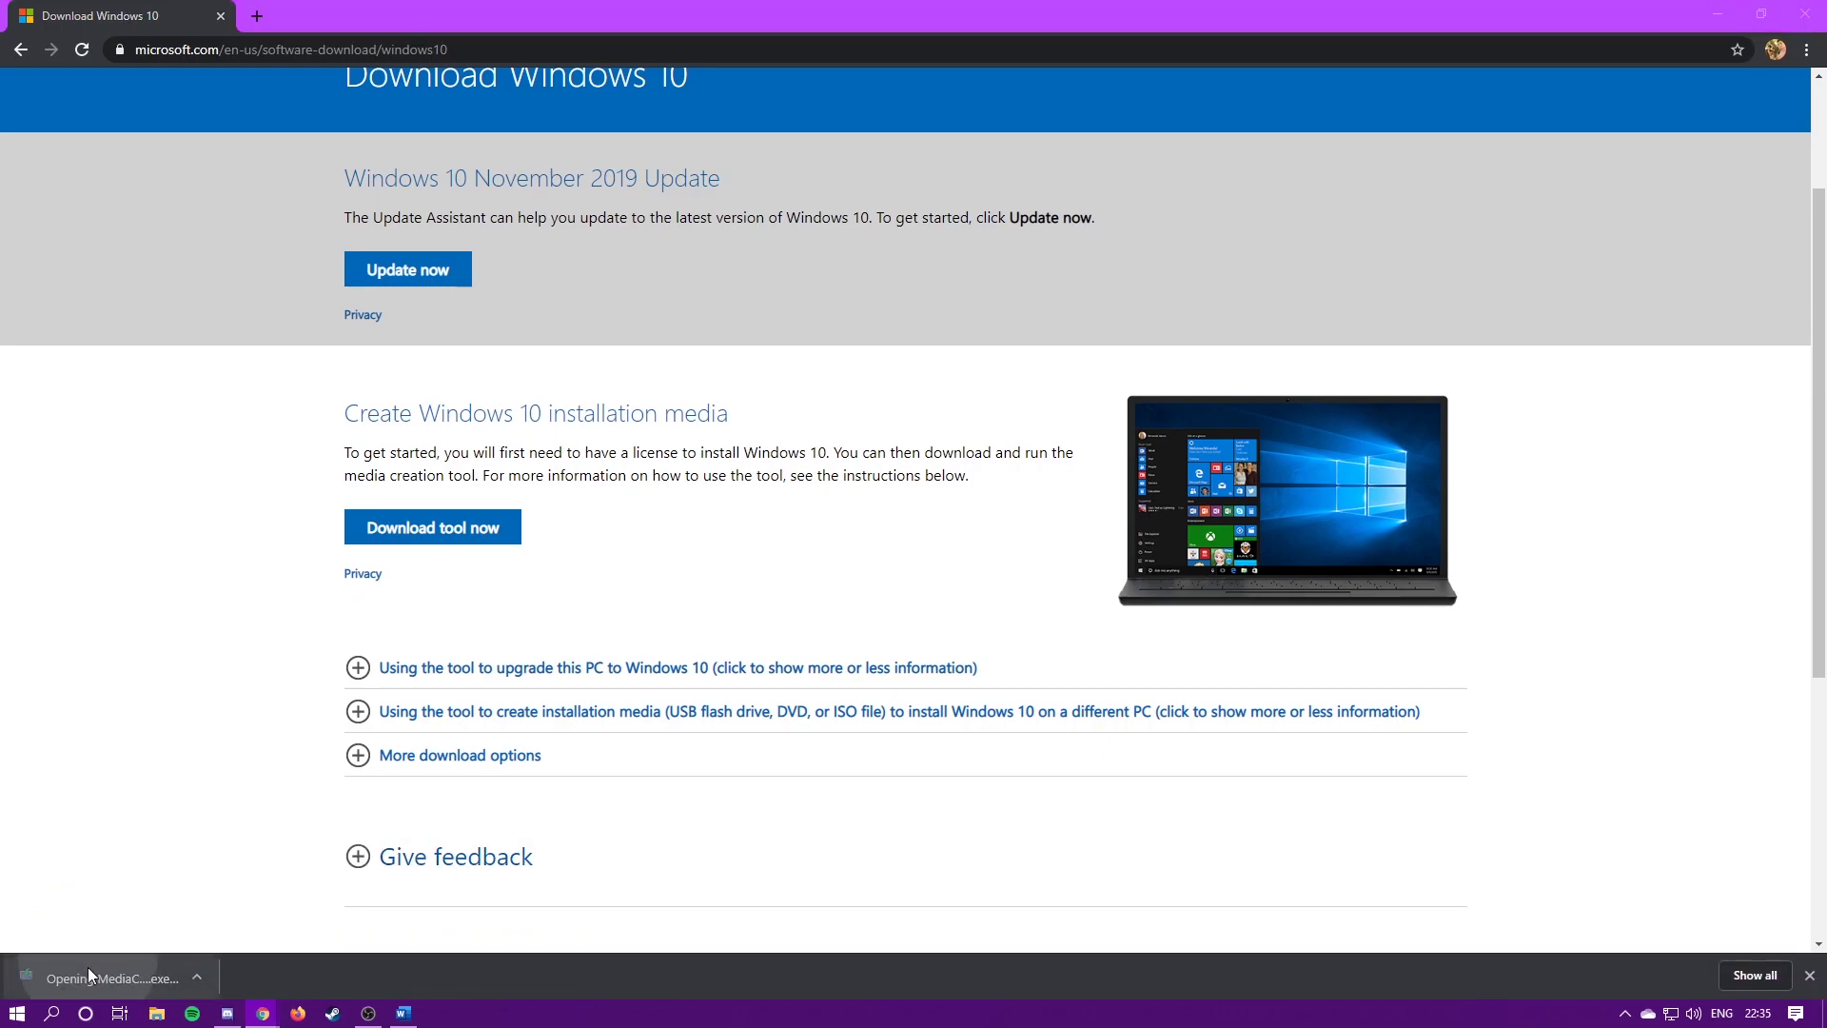
# Step: Allow the tool admin rights, accept the license, and create installation media with recommended English 64-bit options
pyautogui.click(845, 639)
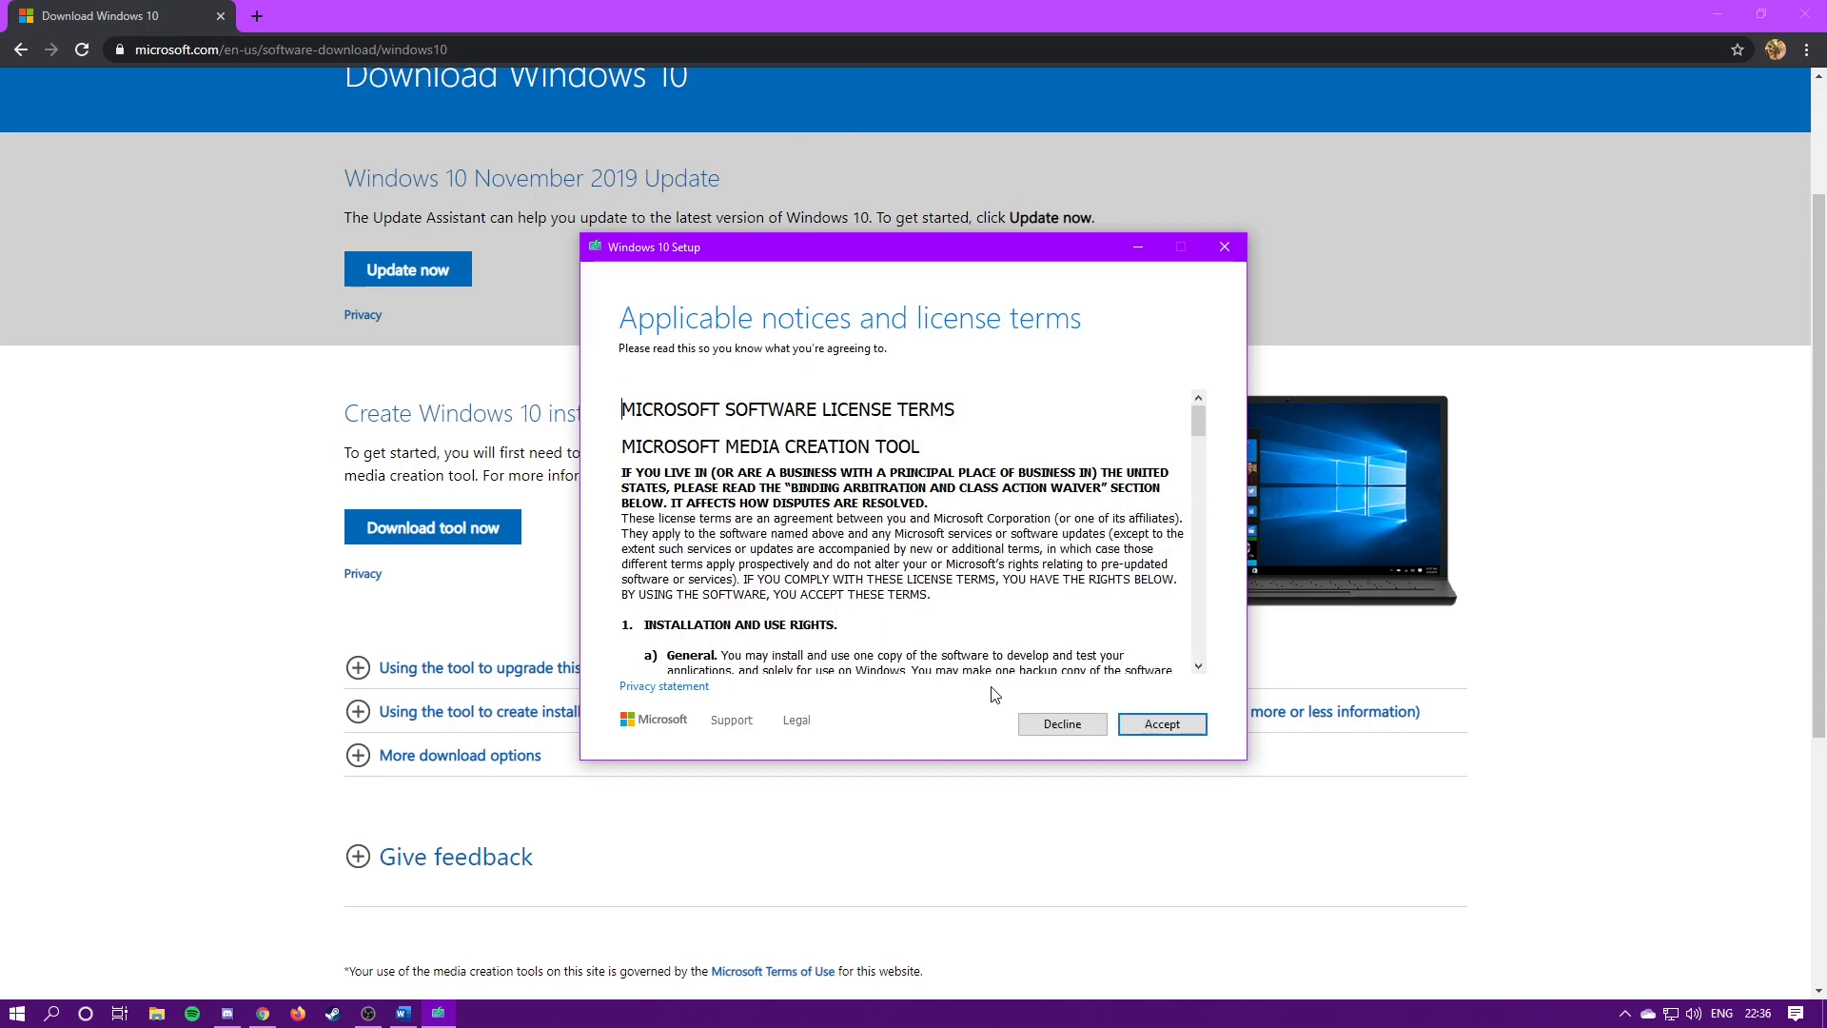
pyautogui.click(1165, 723)
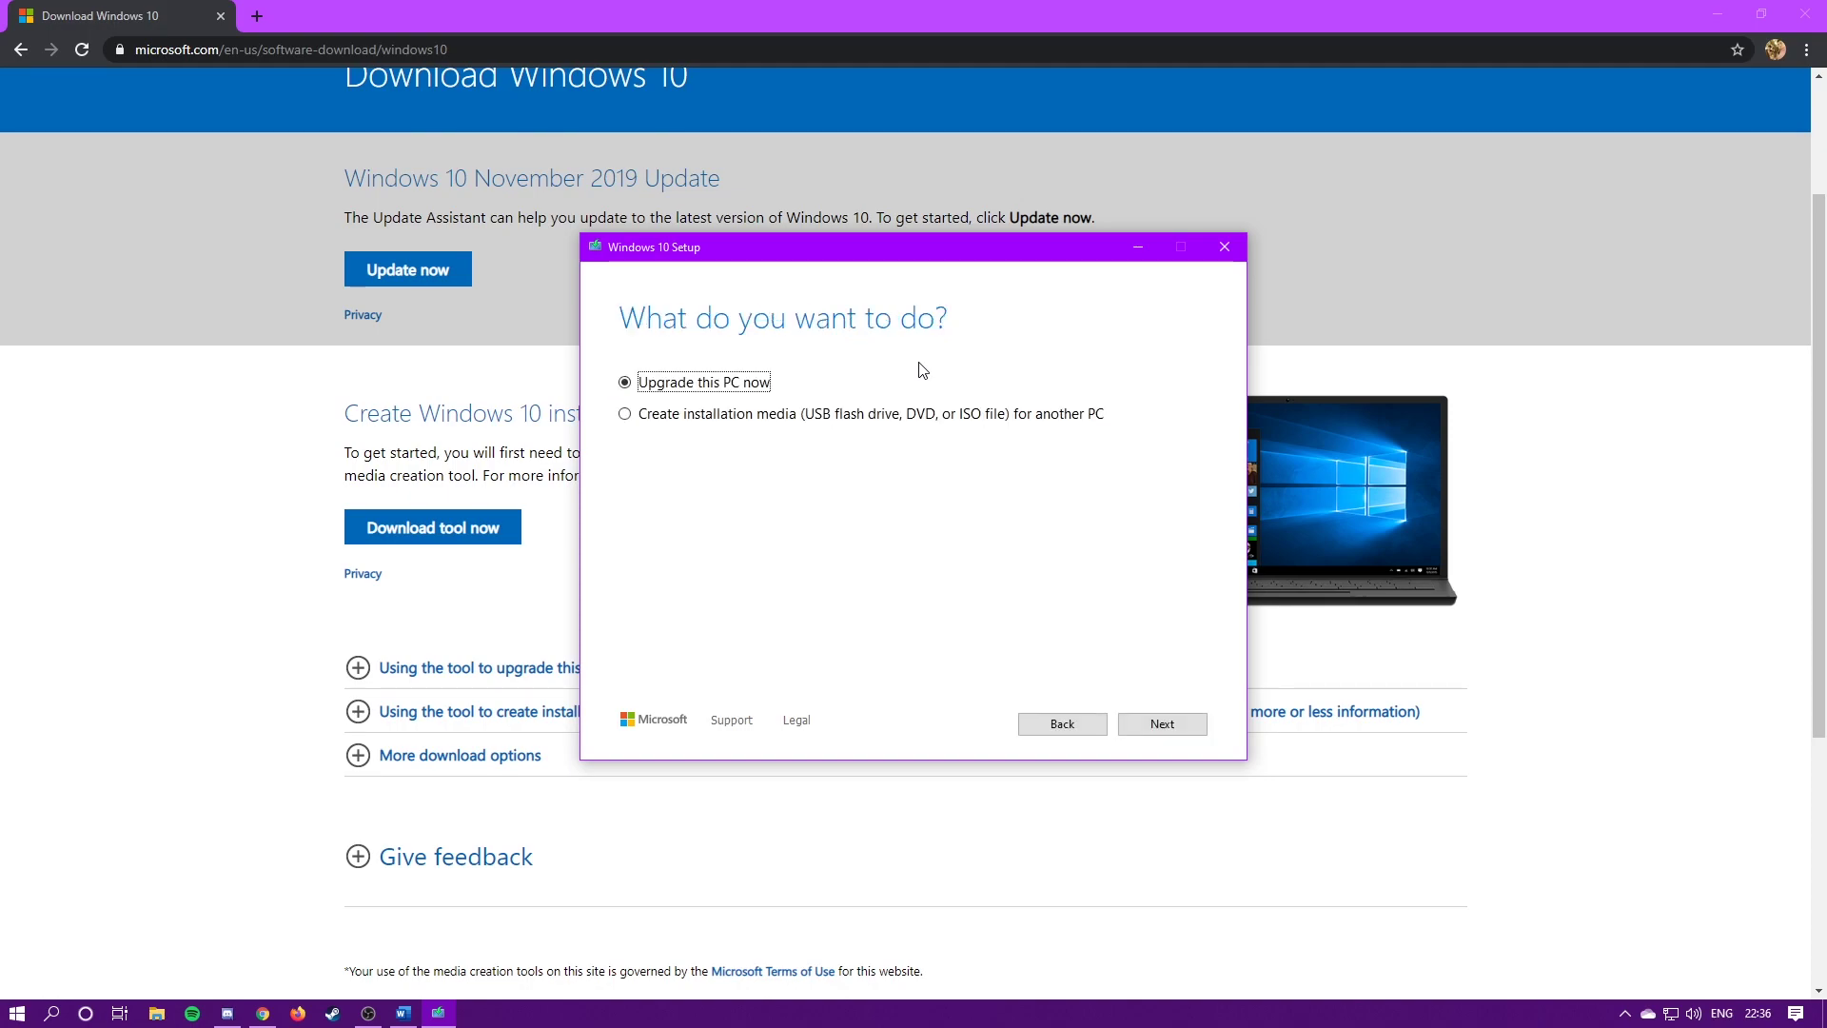
pyautogui.click(788, 416)
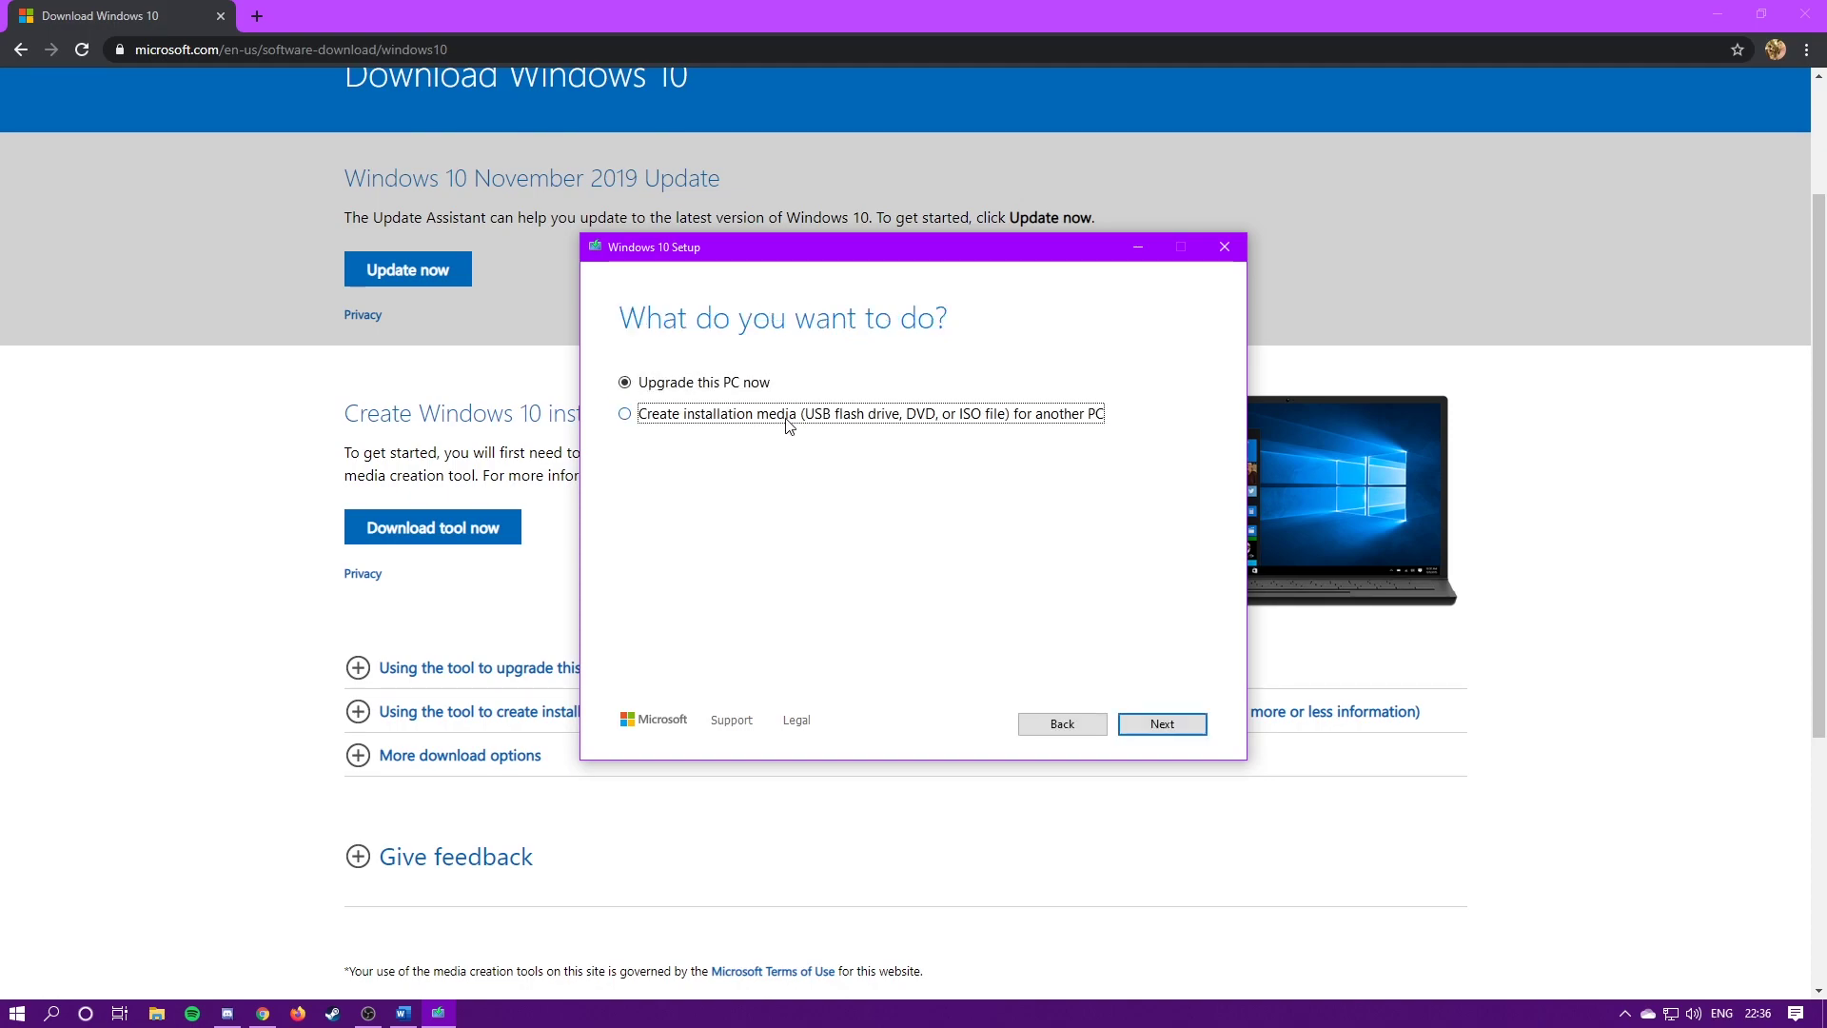
pyautogui.click(1155, 725)
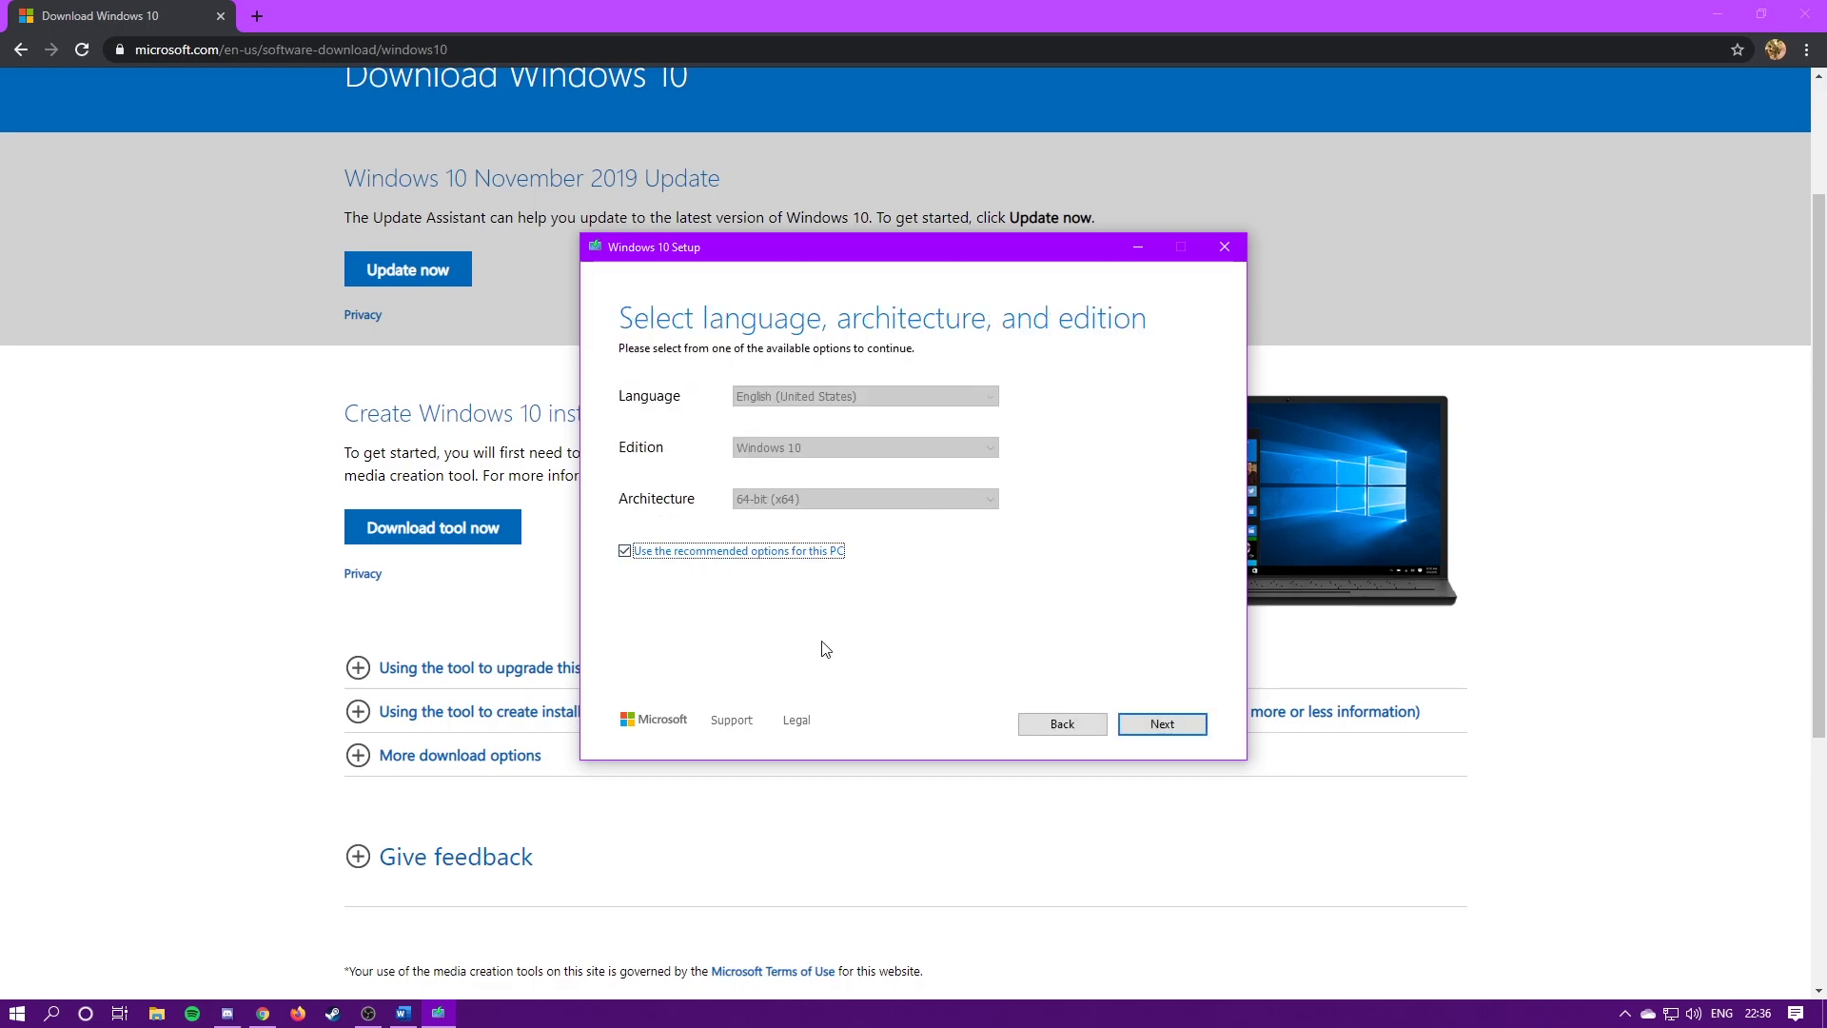
pyautogui.click(1153, 729)
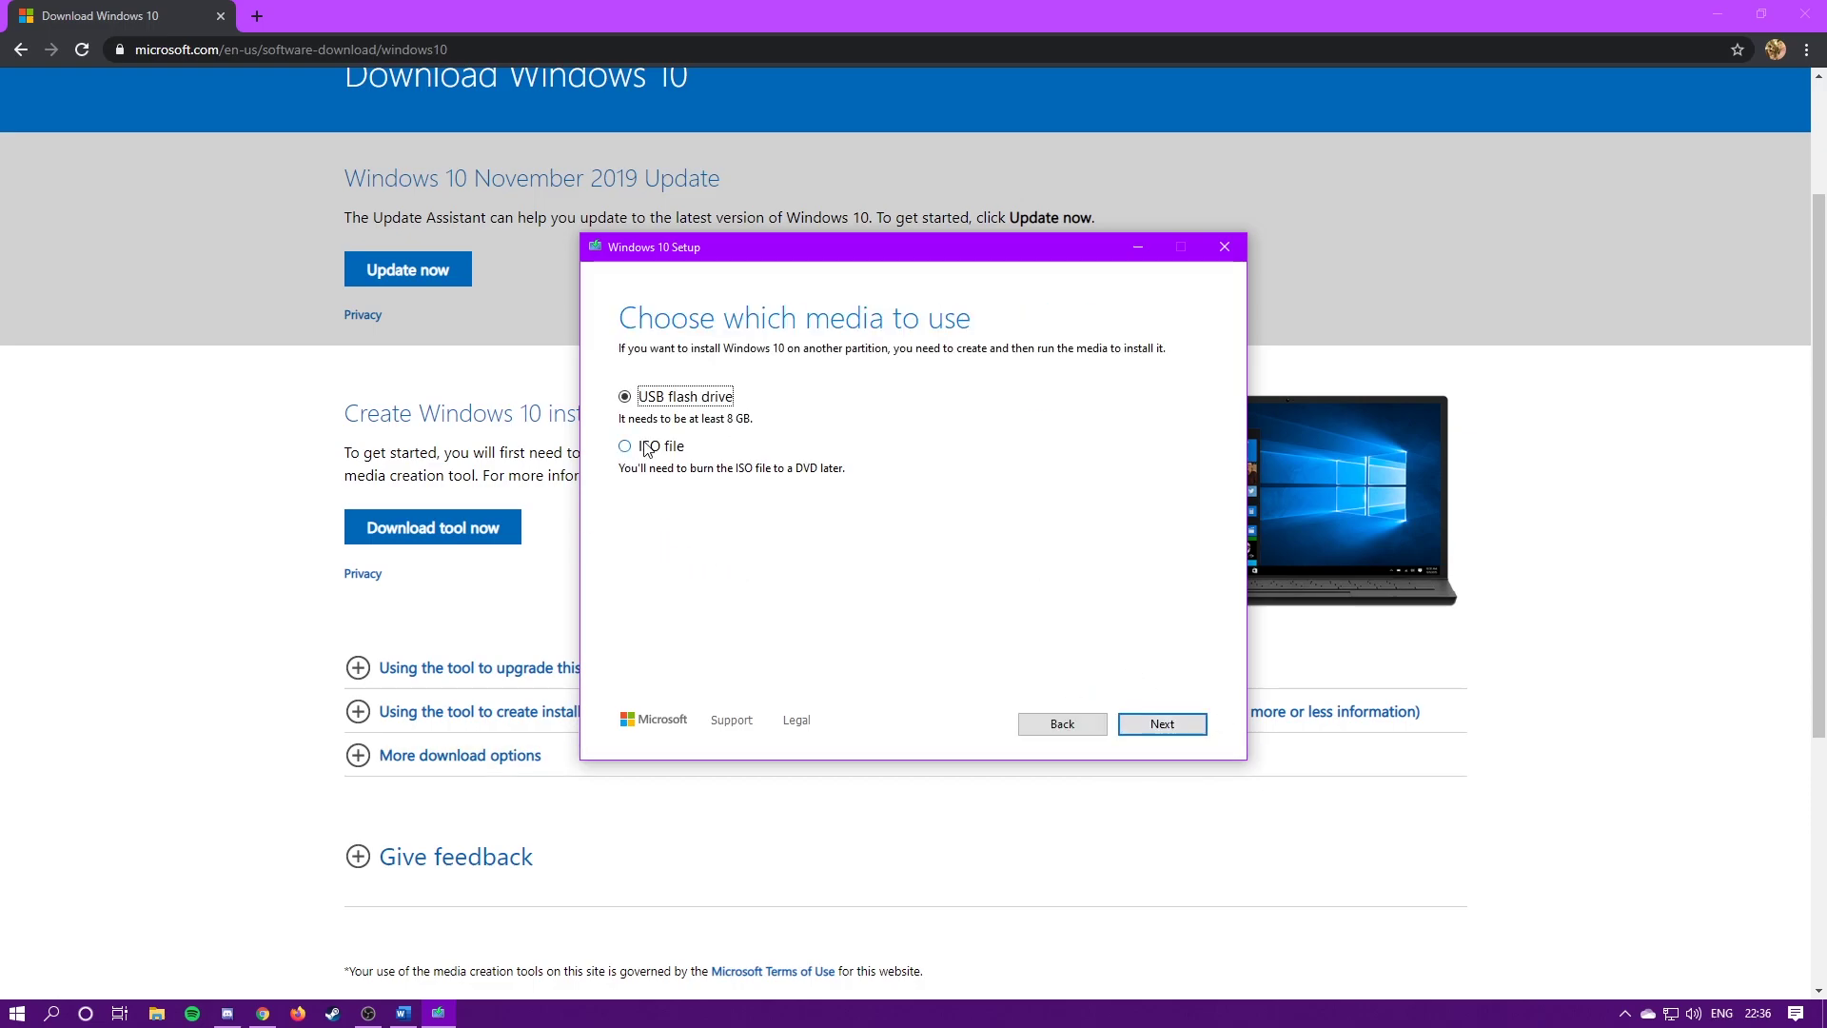
# Step: Save Windows 10 as the ISO file D:\ISo\Windows_1909.iso and start the download
pyautogui.click(646, 448)
pyautogui.click(1162, 723)
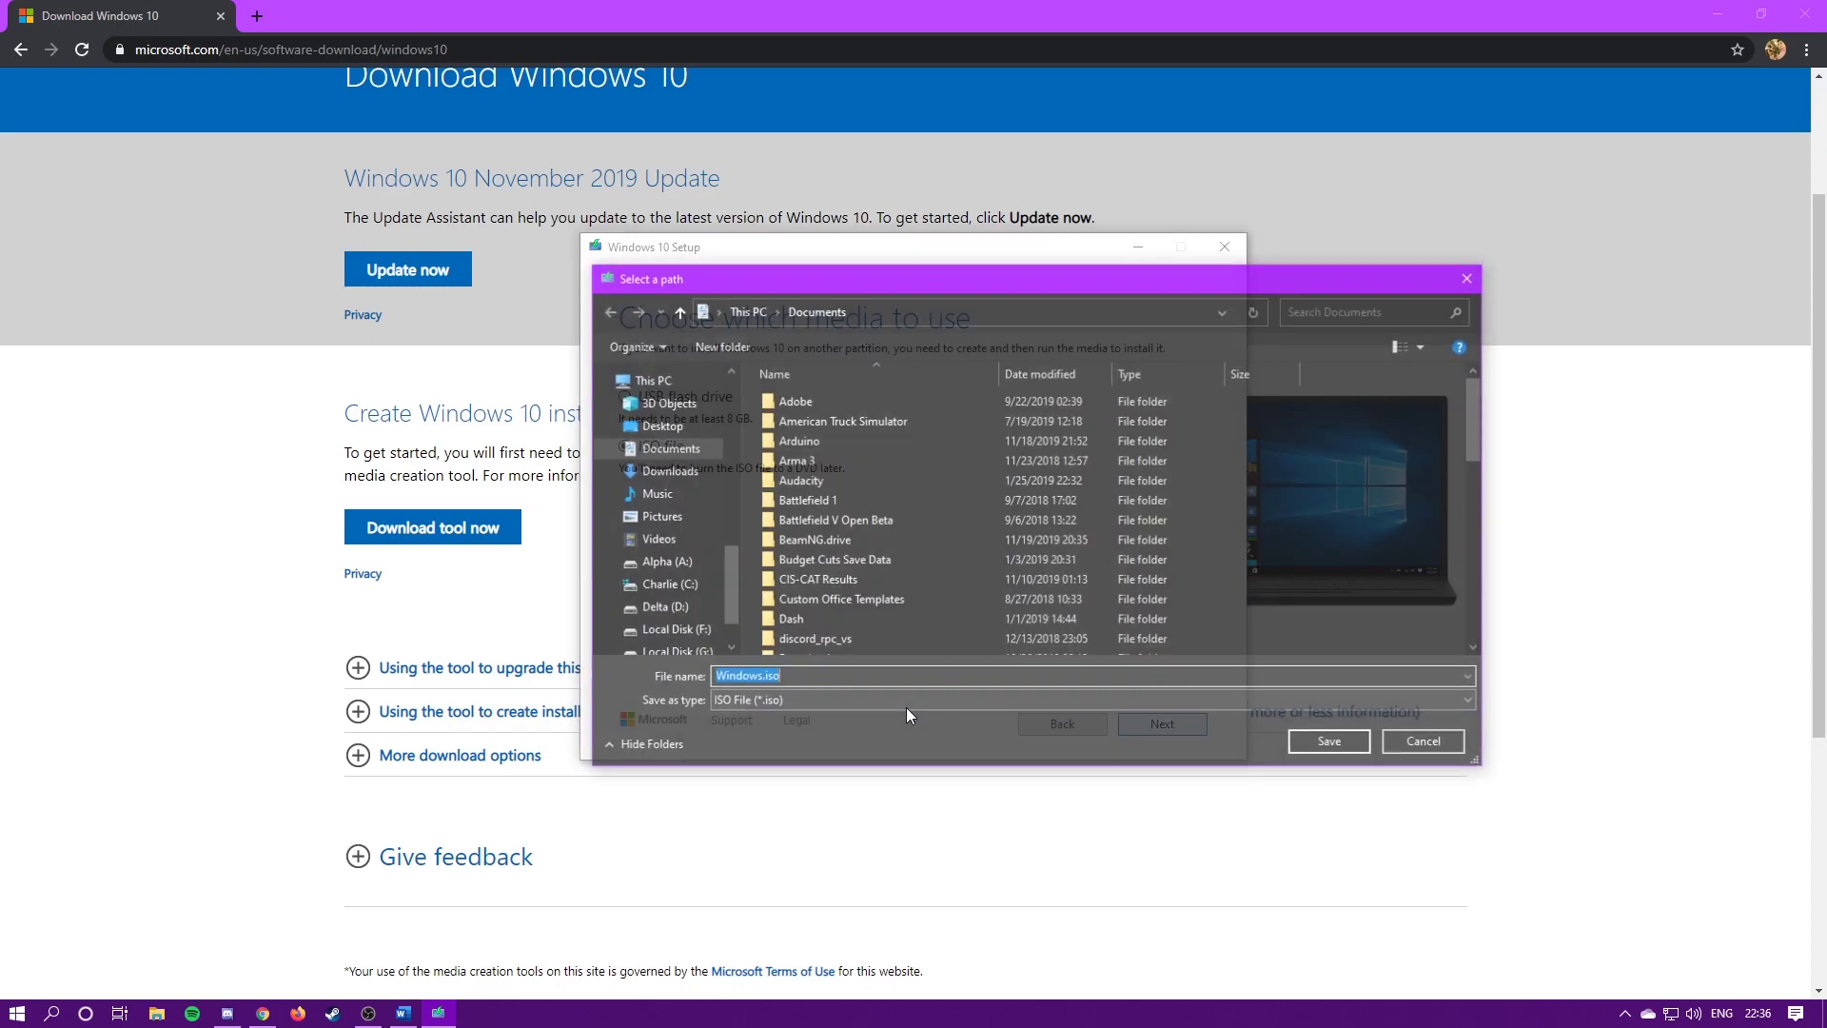
pyautogui.scroll(-2, 1151, 528)
pyautogui.scroll(-1, 725, 567)
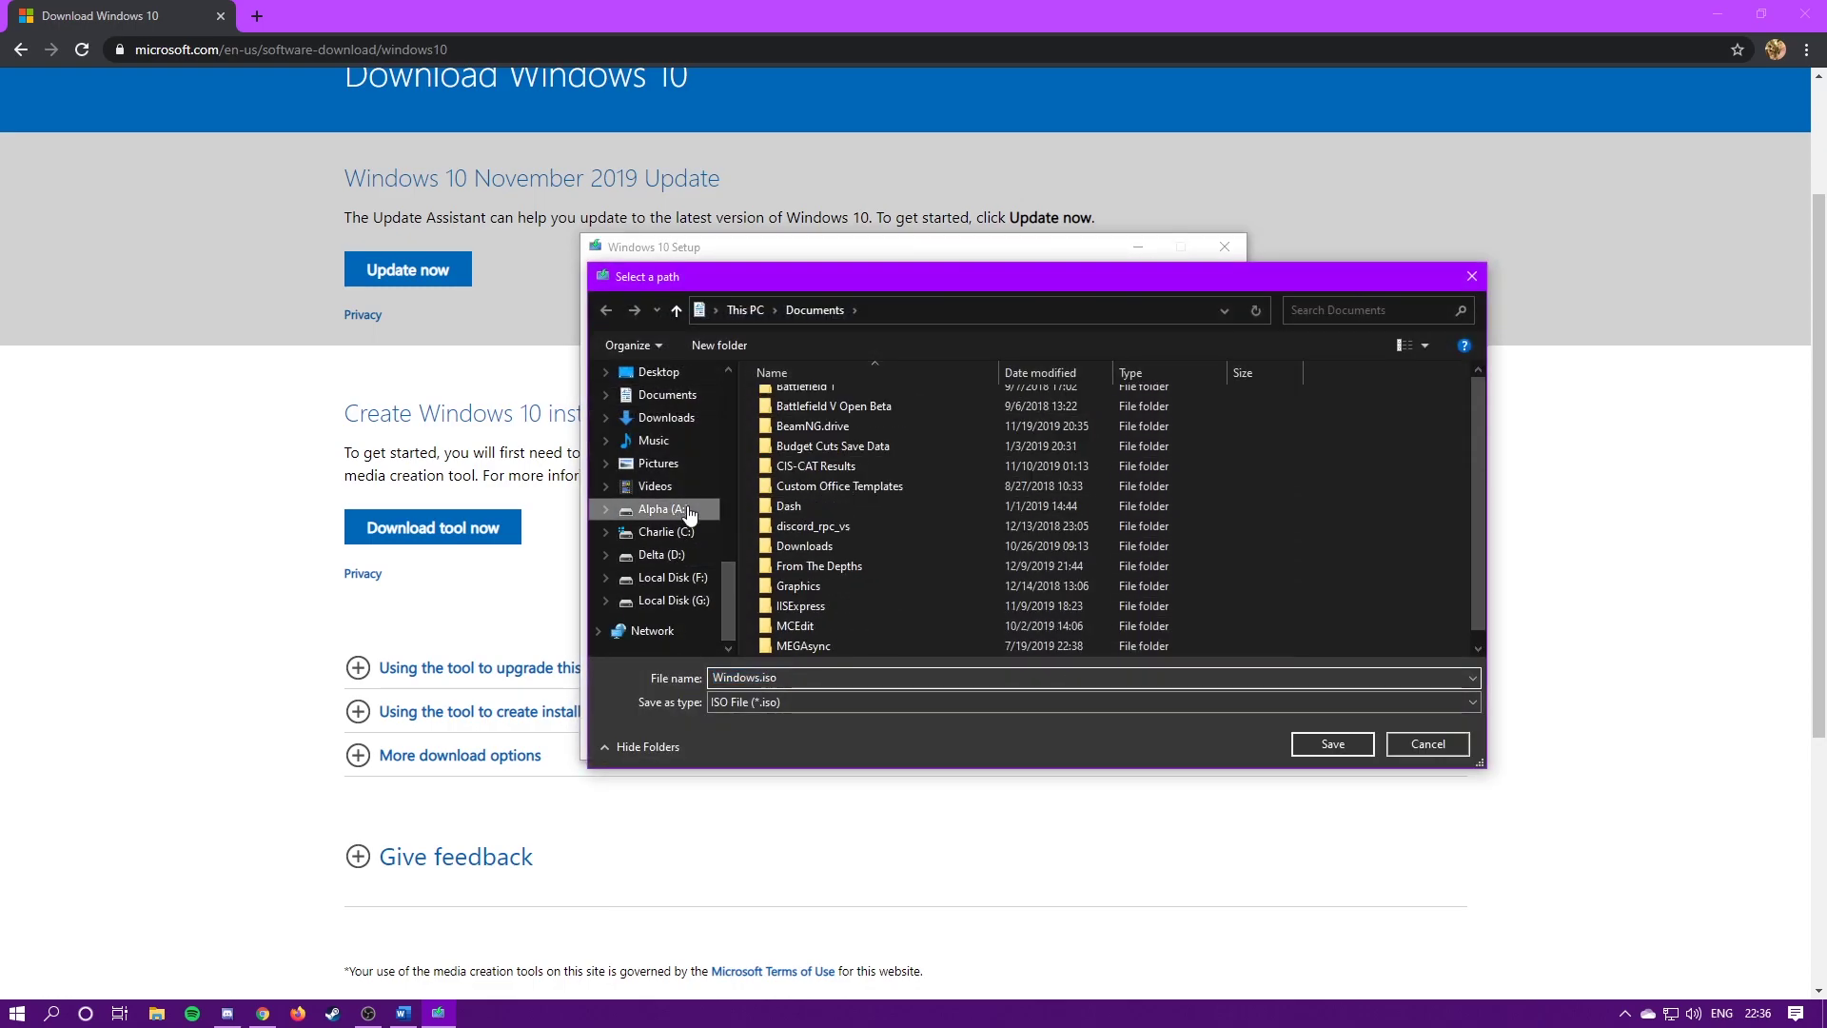
pyautogui.click(665, 555)
pyautogui.doubleClick(809, 586)
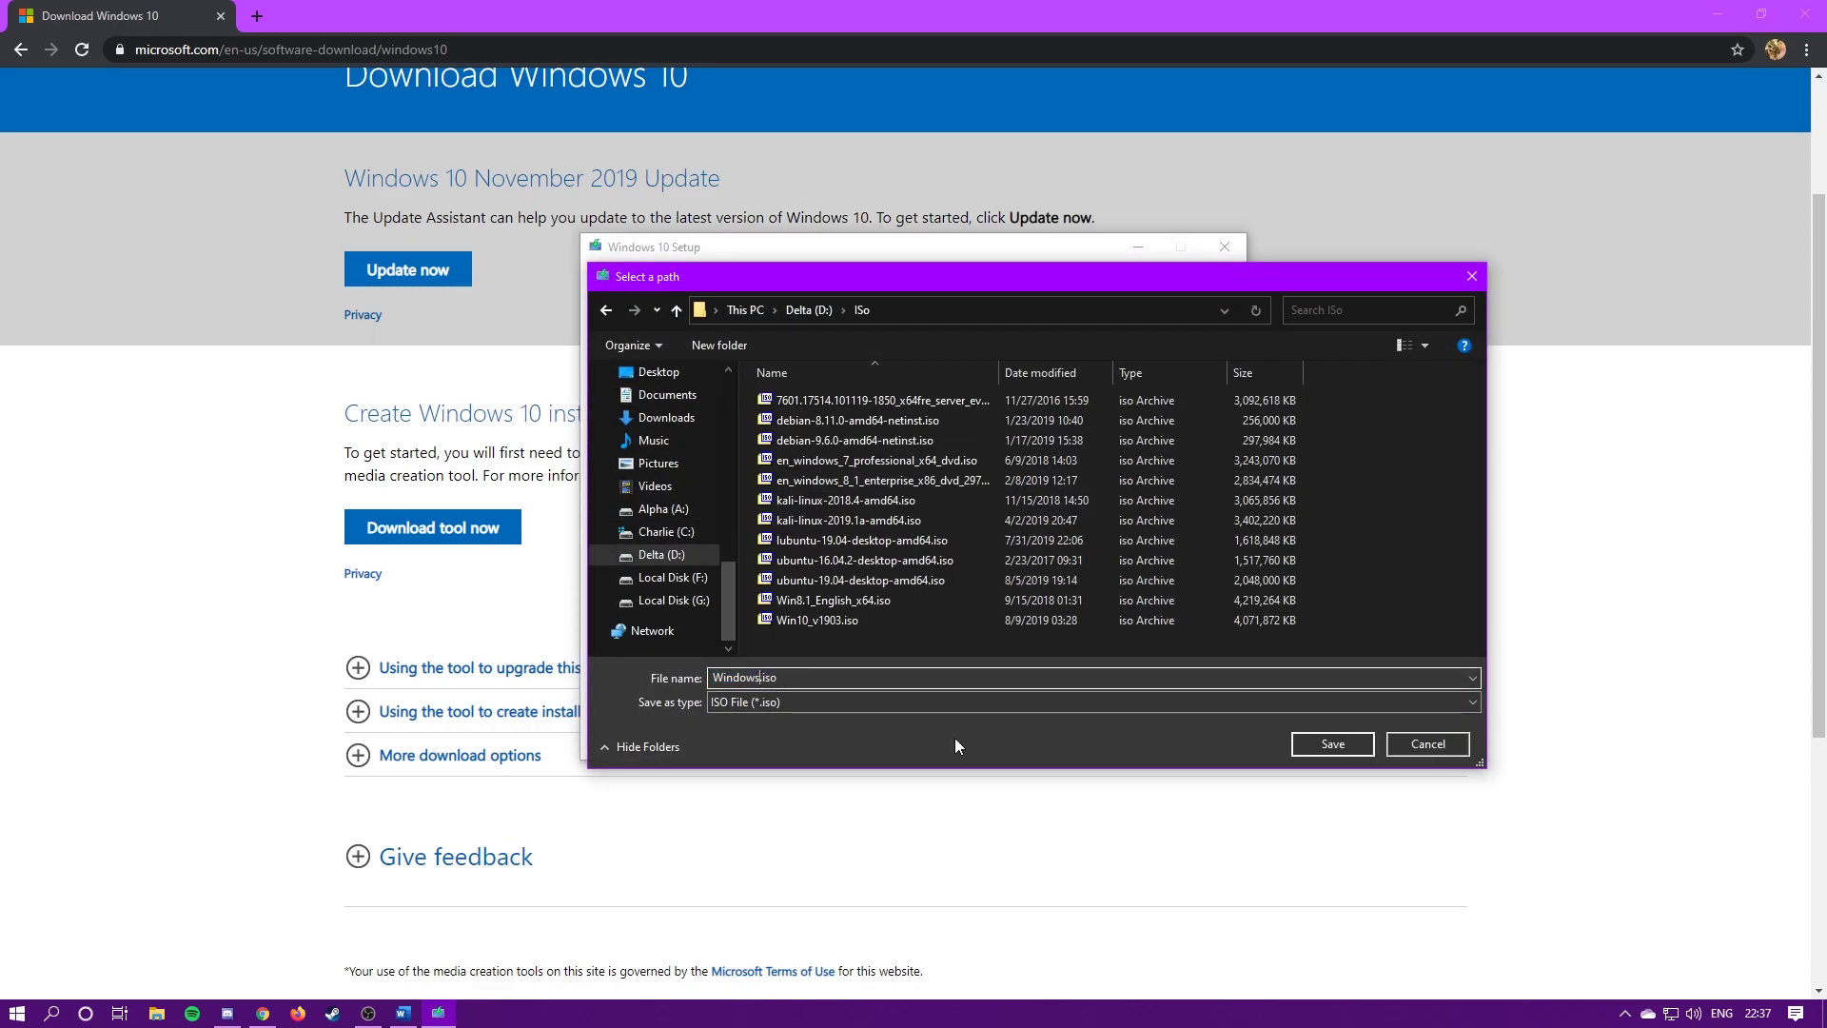
pyautogui.write('_1909')
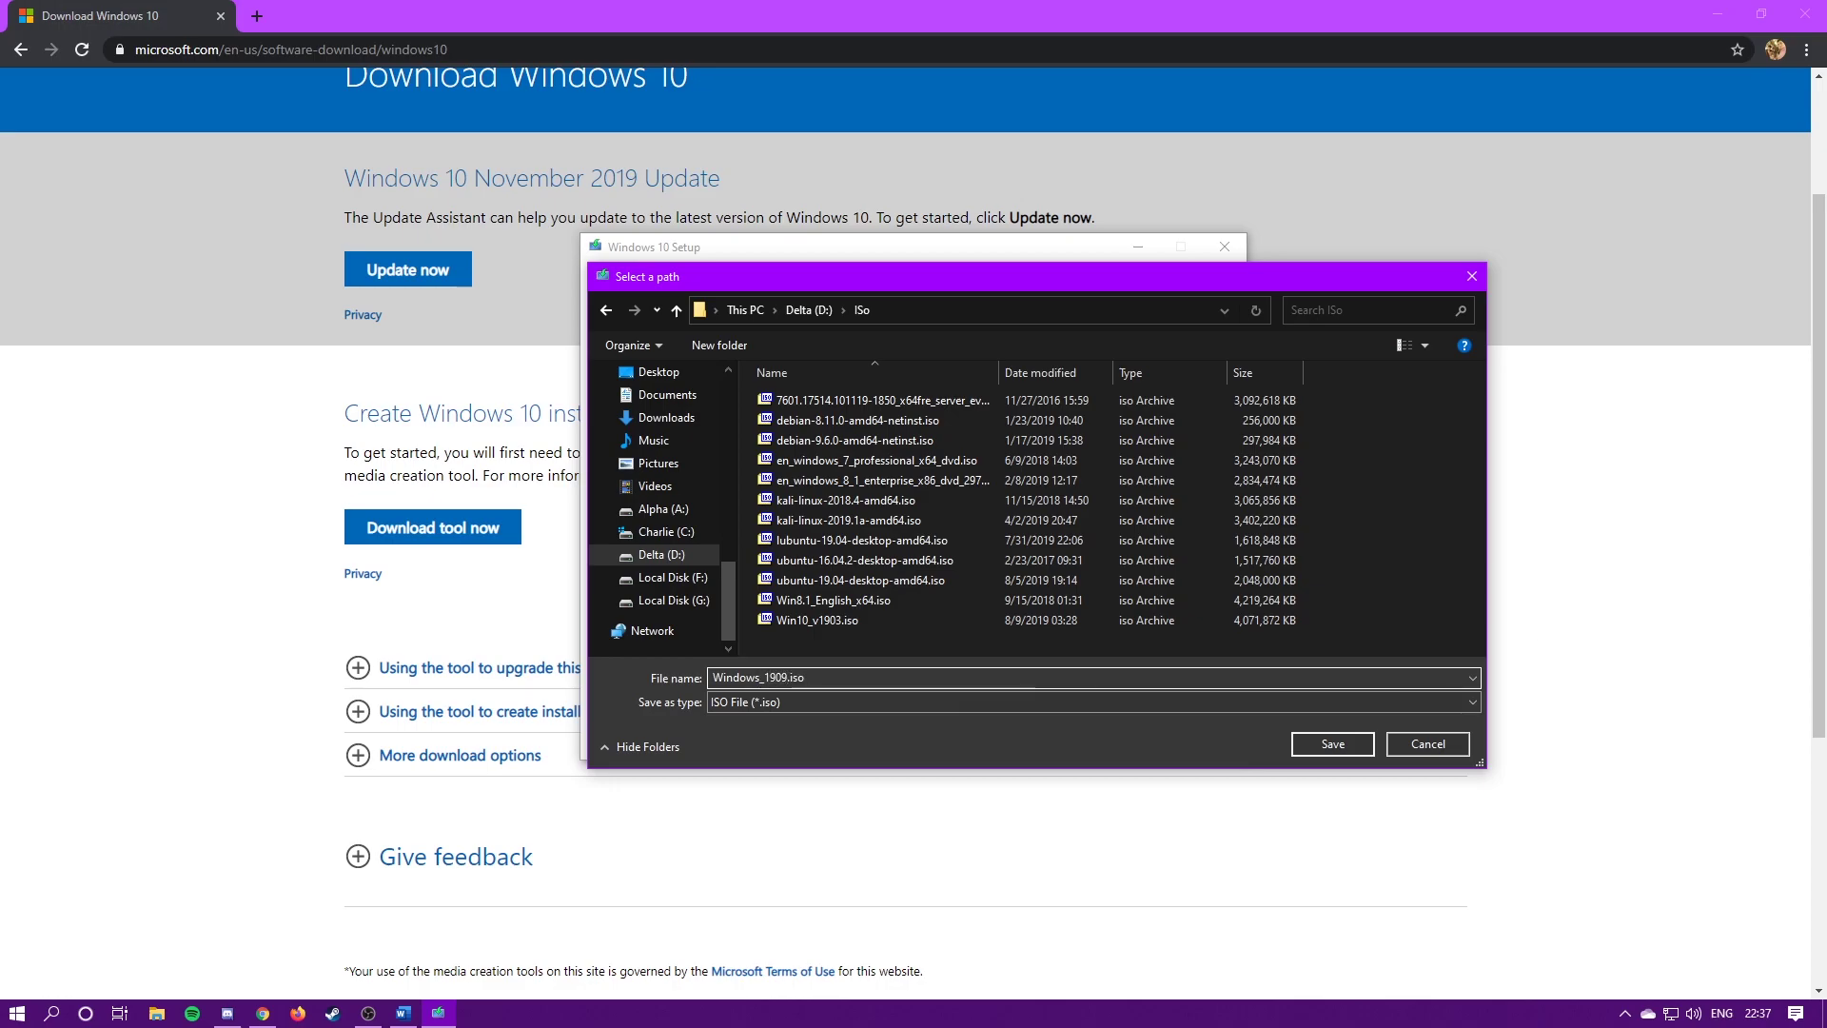
pyautogui.click(1341, 742)
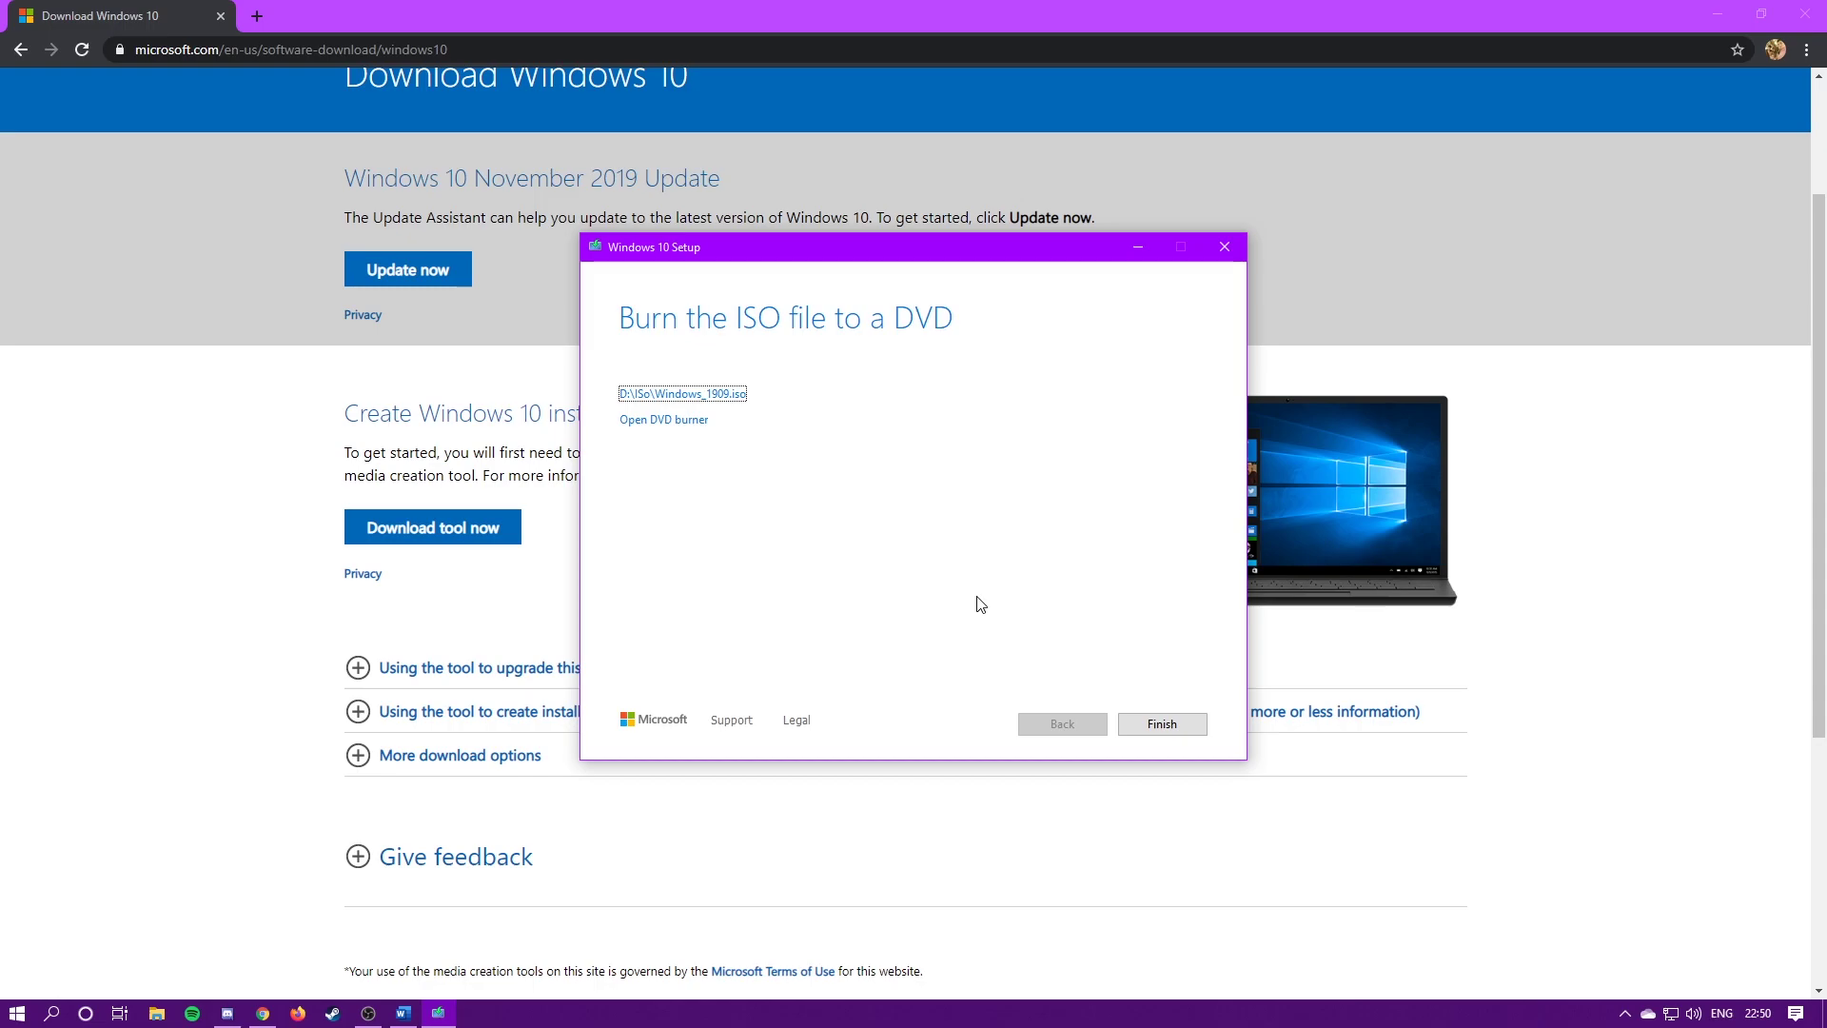
# Step: Close the media creation tool, search 'vmware player download', and download Workstation 15.5 Player for Windows
pyautogui.click(1162, 724)
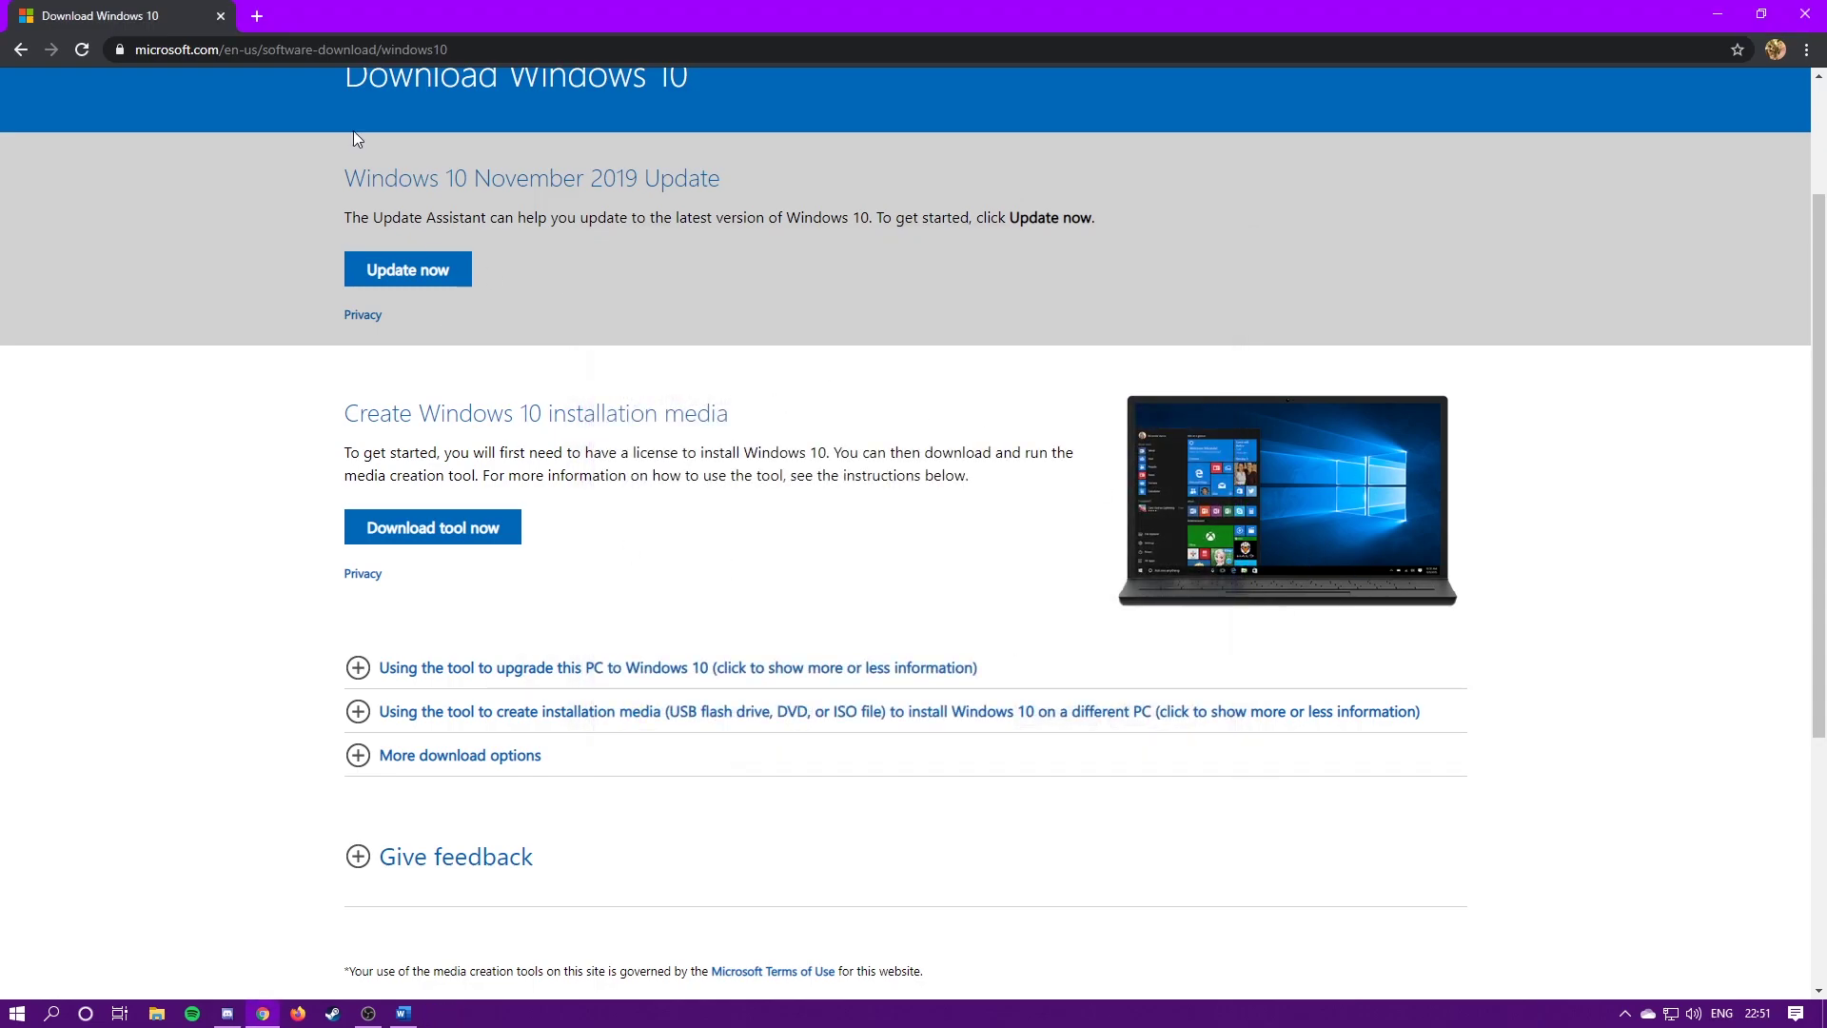
pyautogui.click(371, 49)
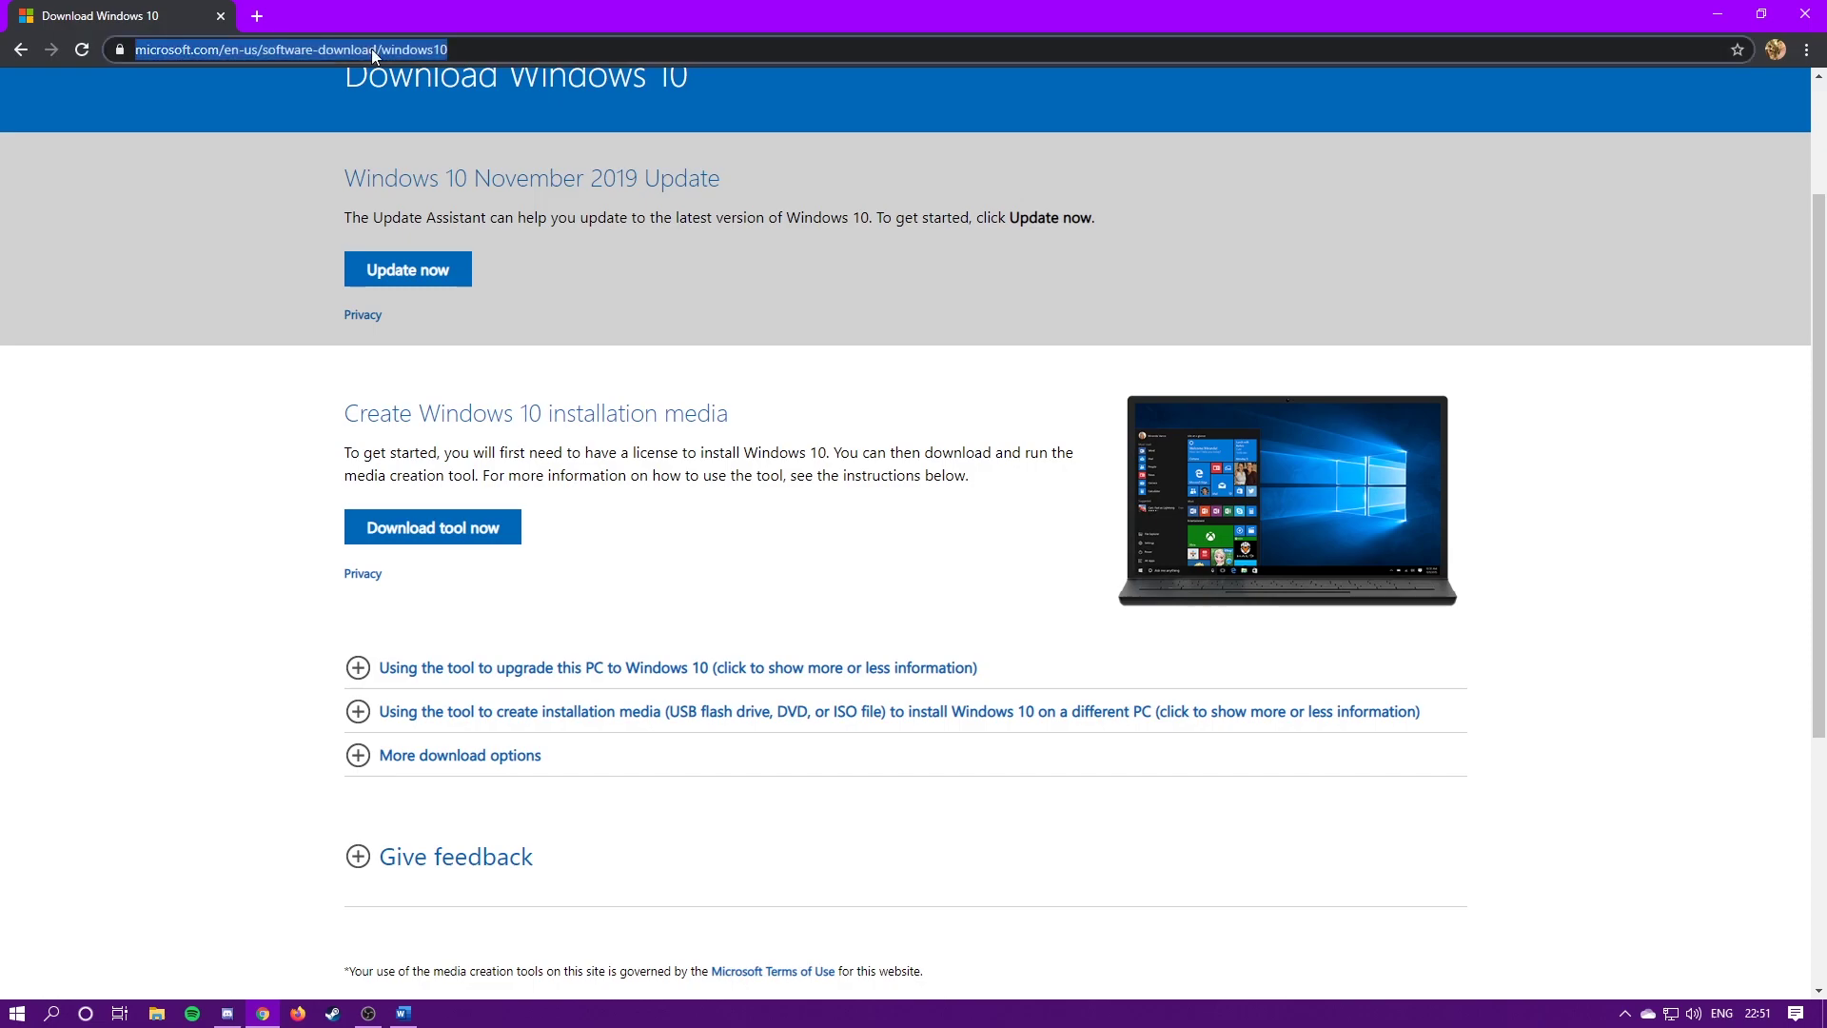
pyautogui.write('vmware')
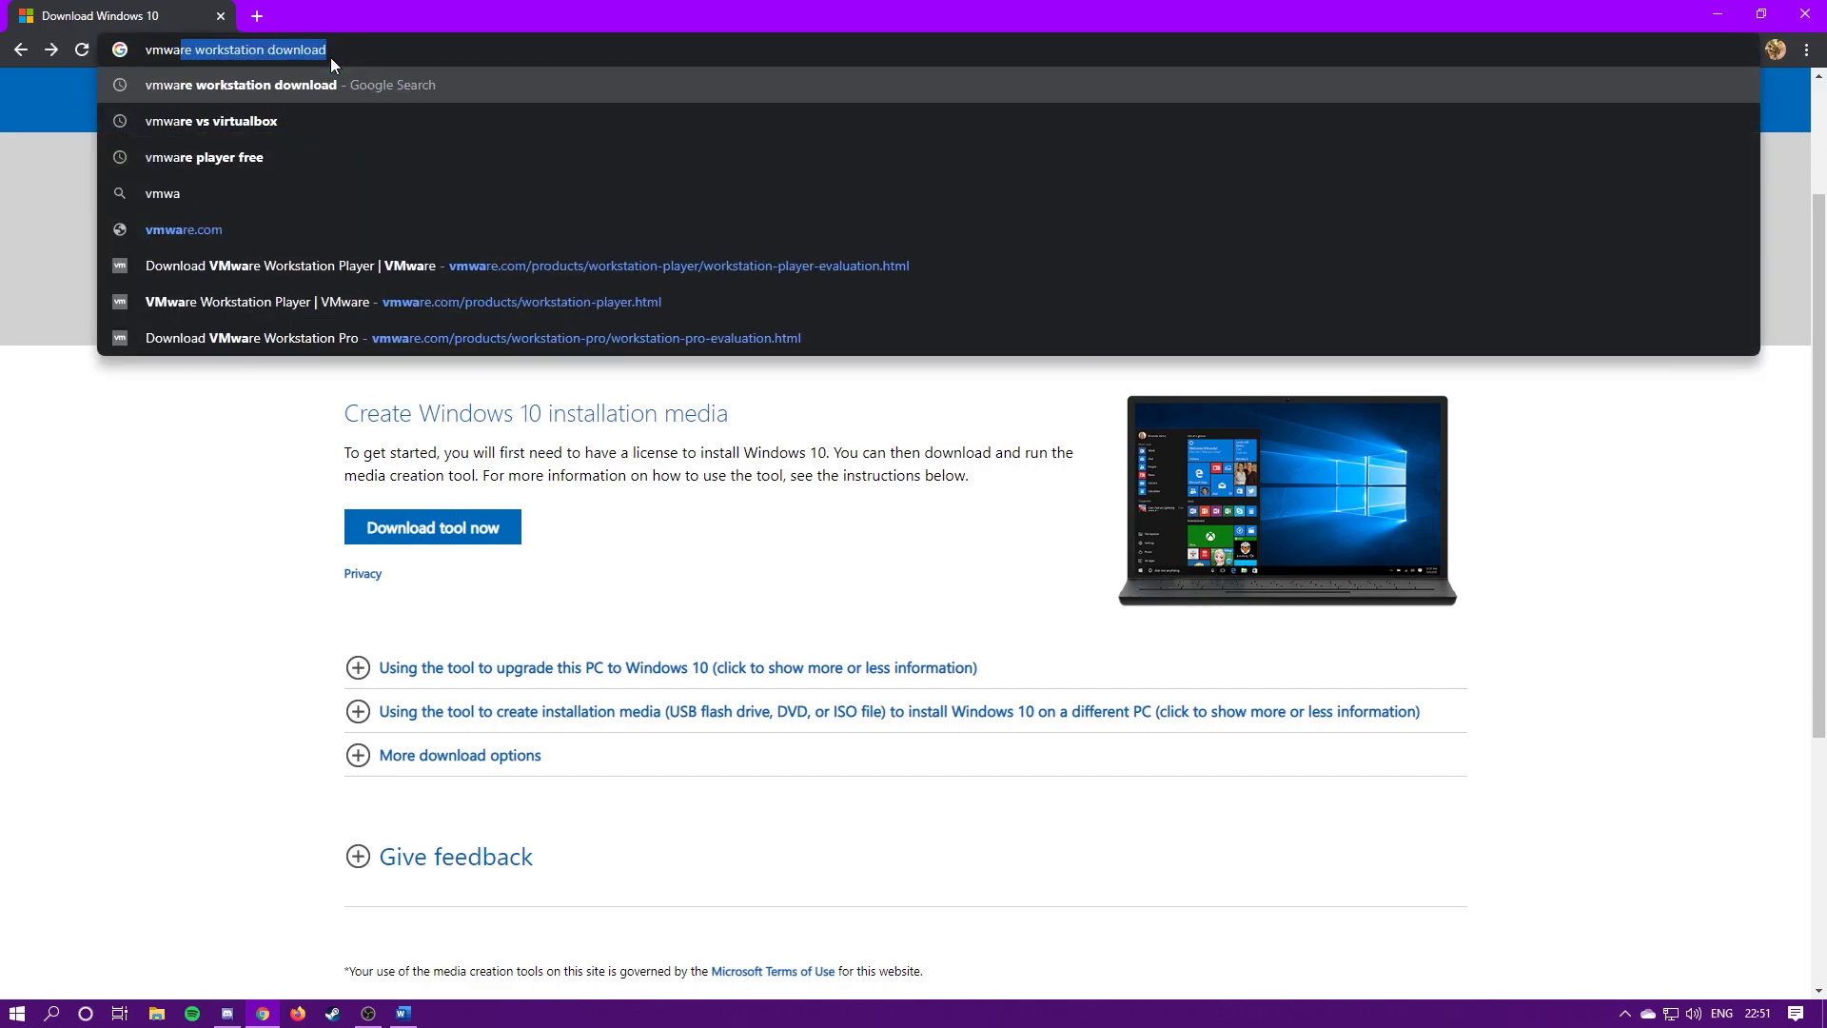
pyautogui.write(' player fown')
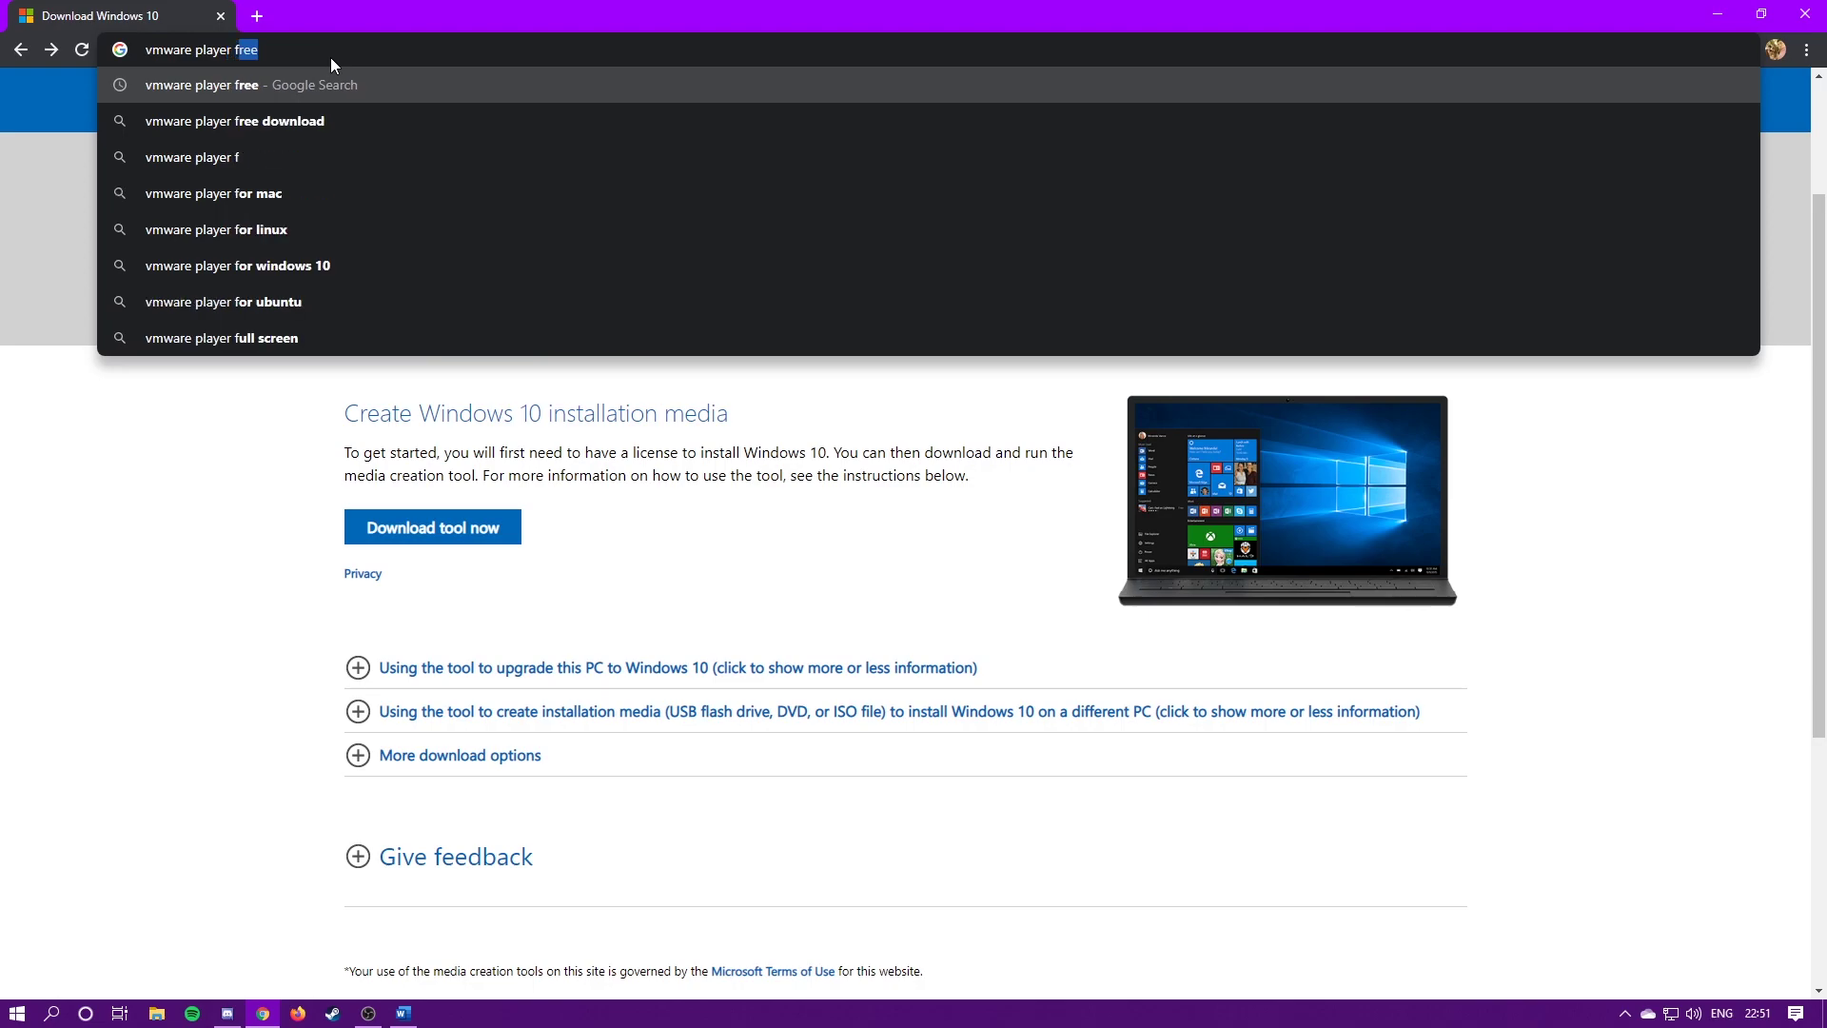
pyautogui.press('BackSpace')
pyautogui.press('BackSpace')
pyautogui.press('BackSpace')
pyautogui.press('BackSpace')
pyautogui.write('download')
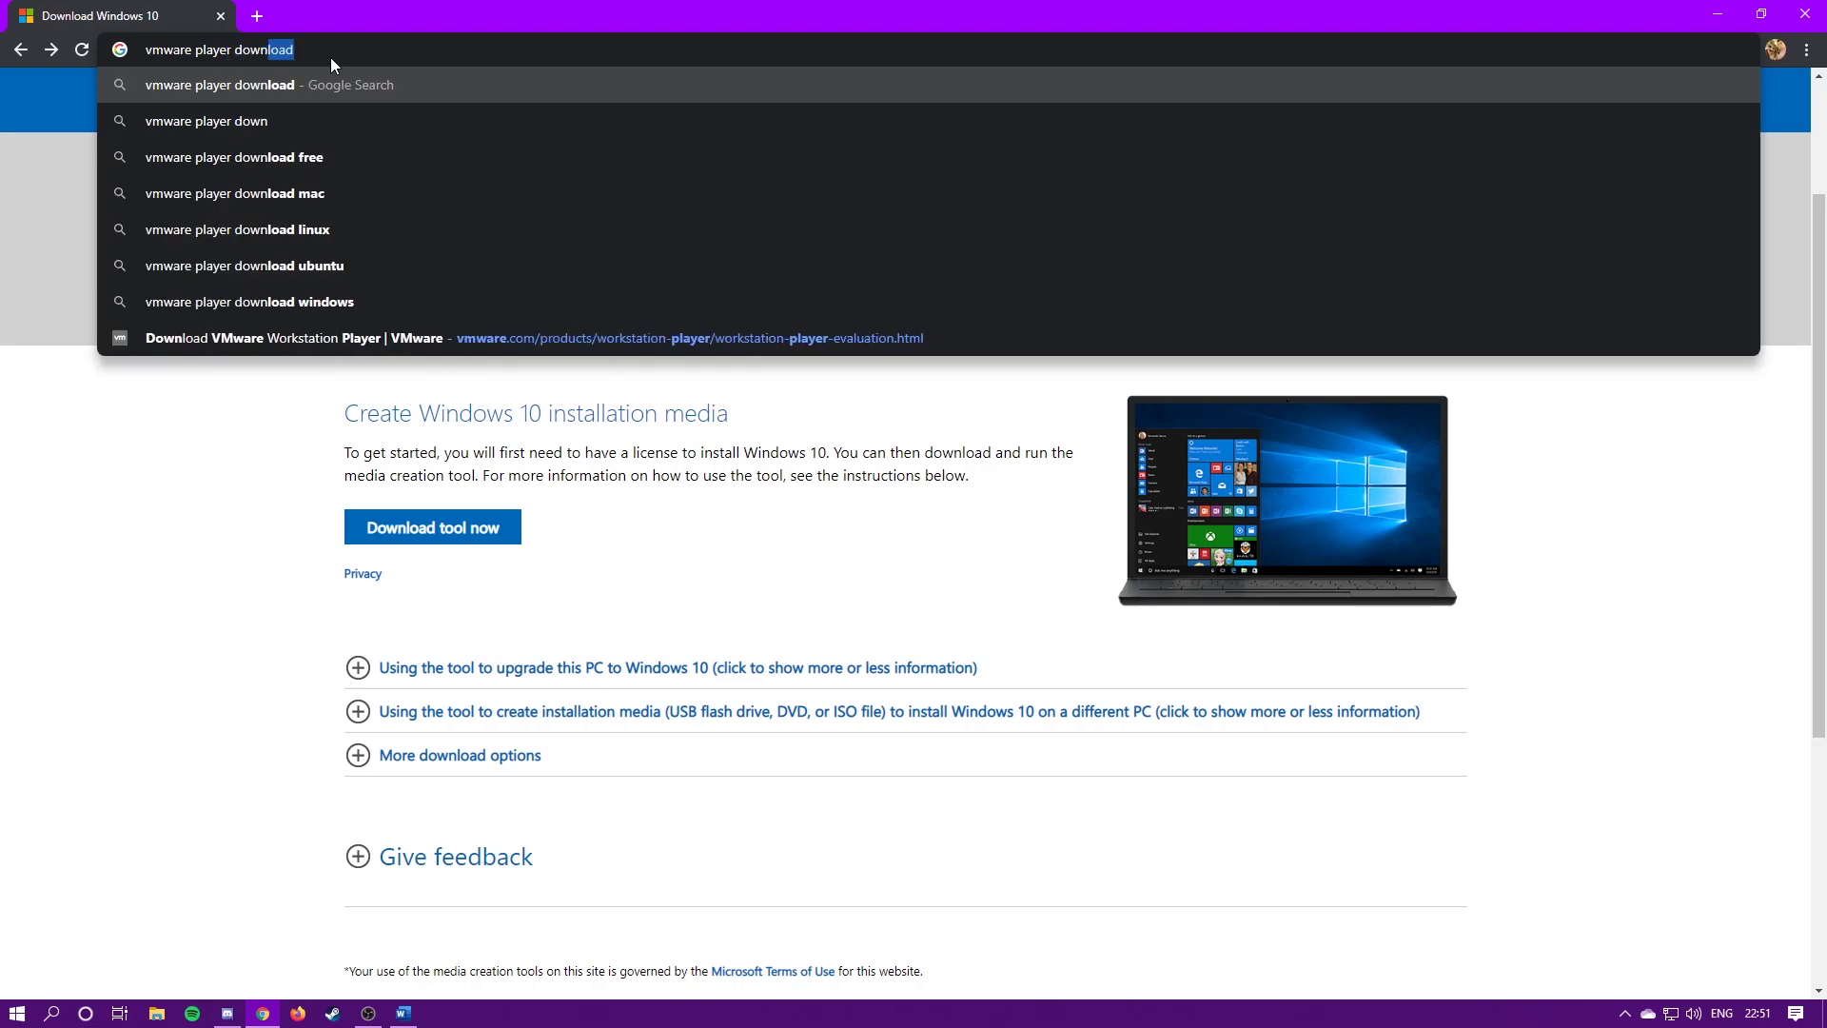
pyautogui.press('Return')
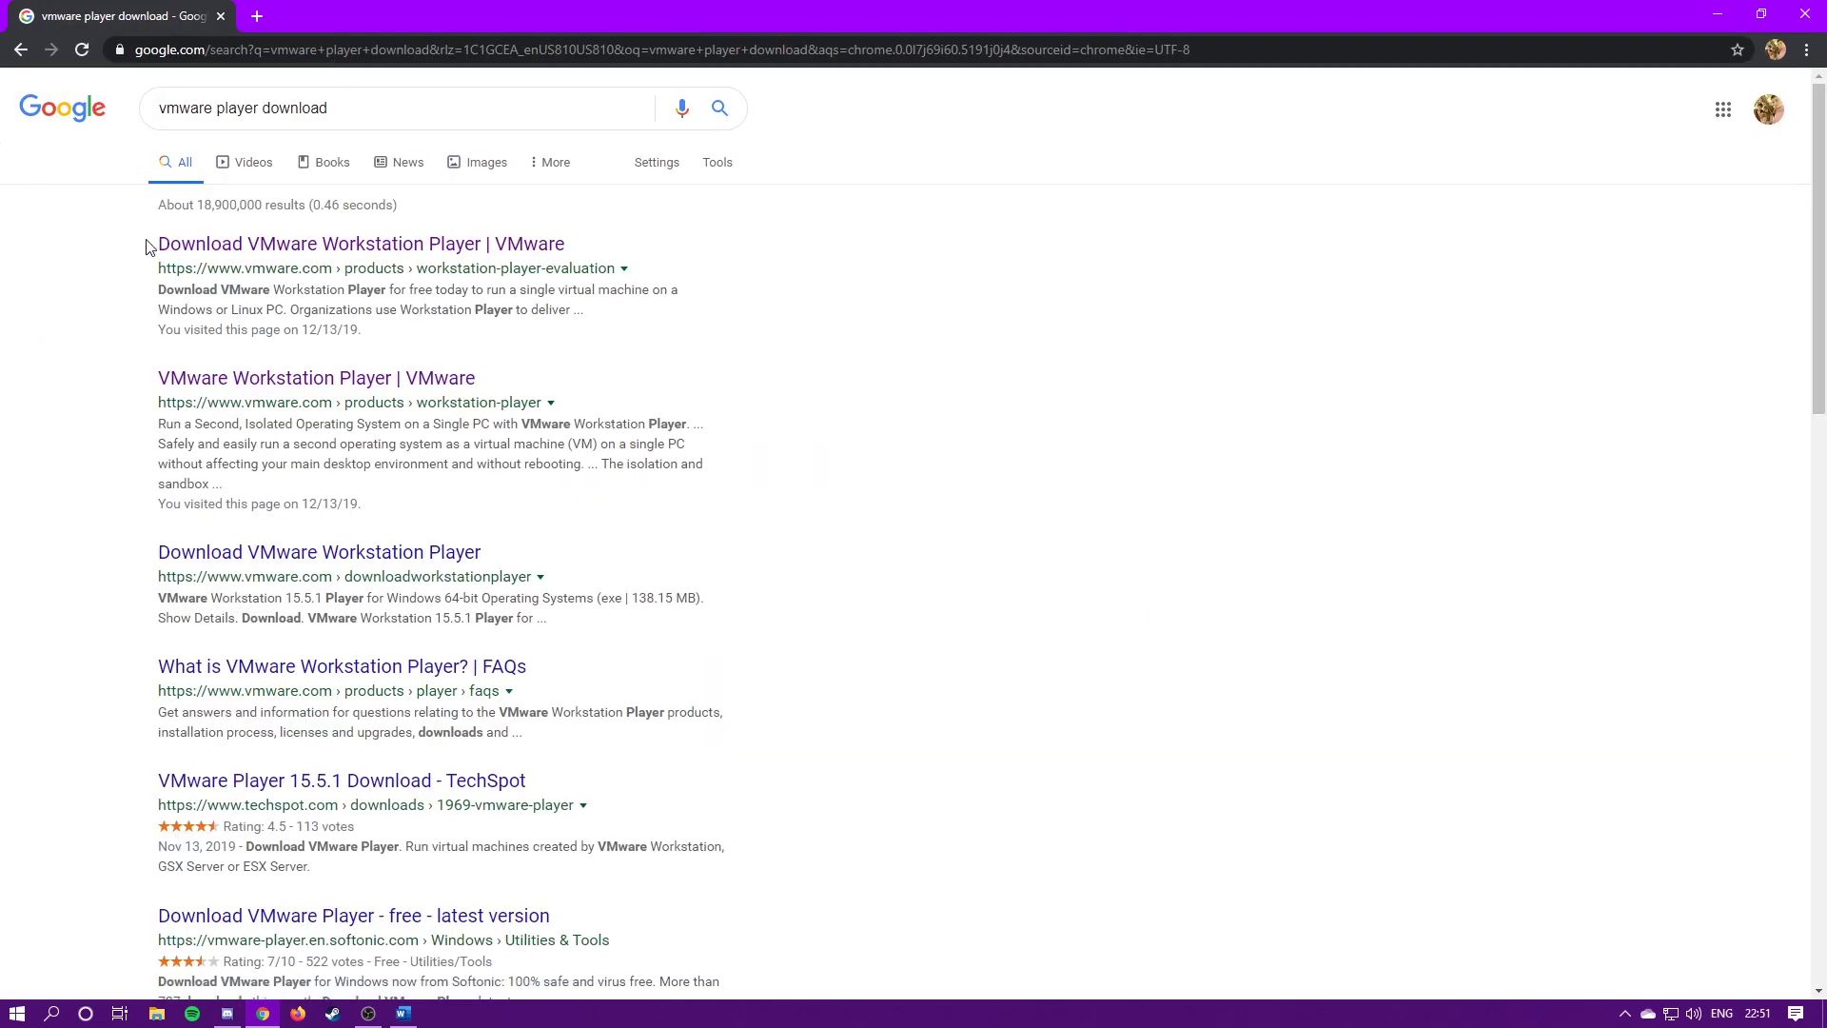
pyautogui.click(446, 249)
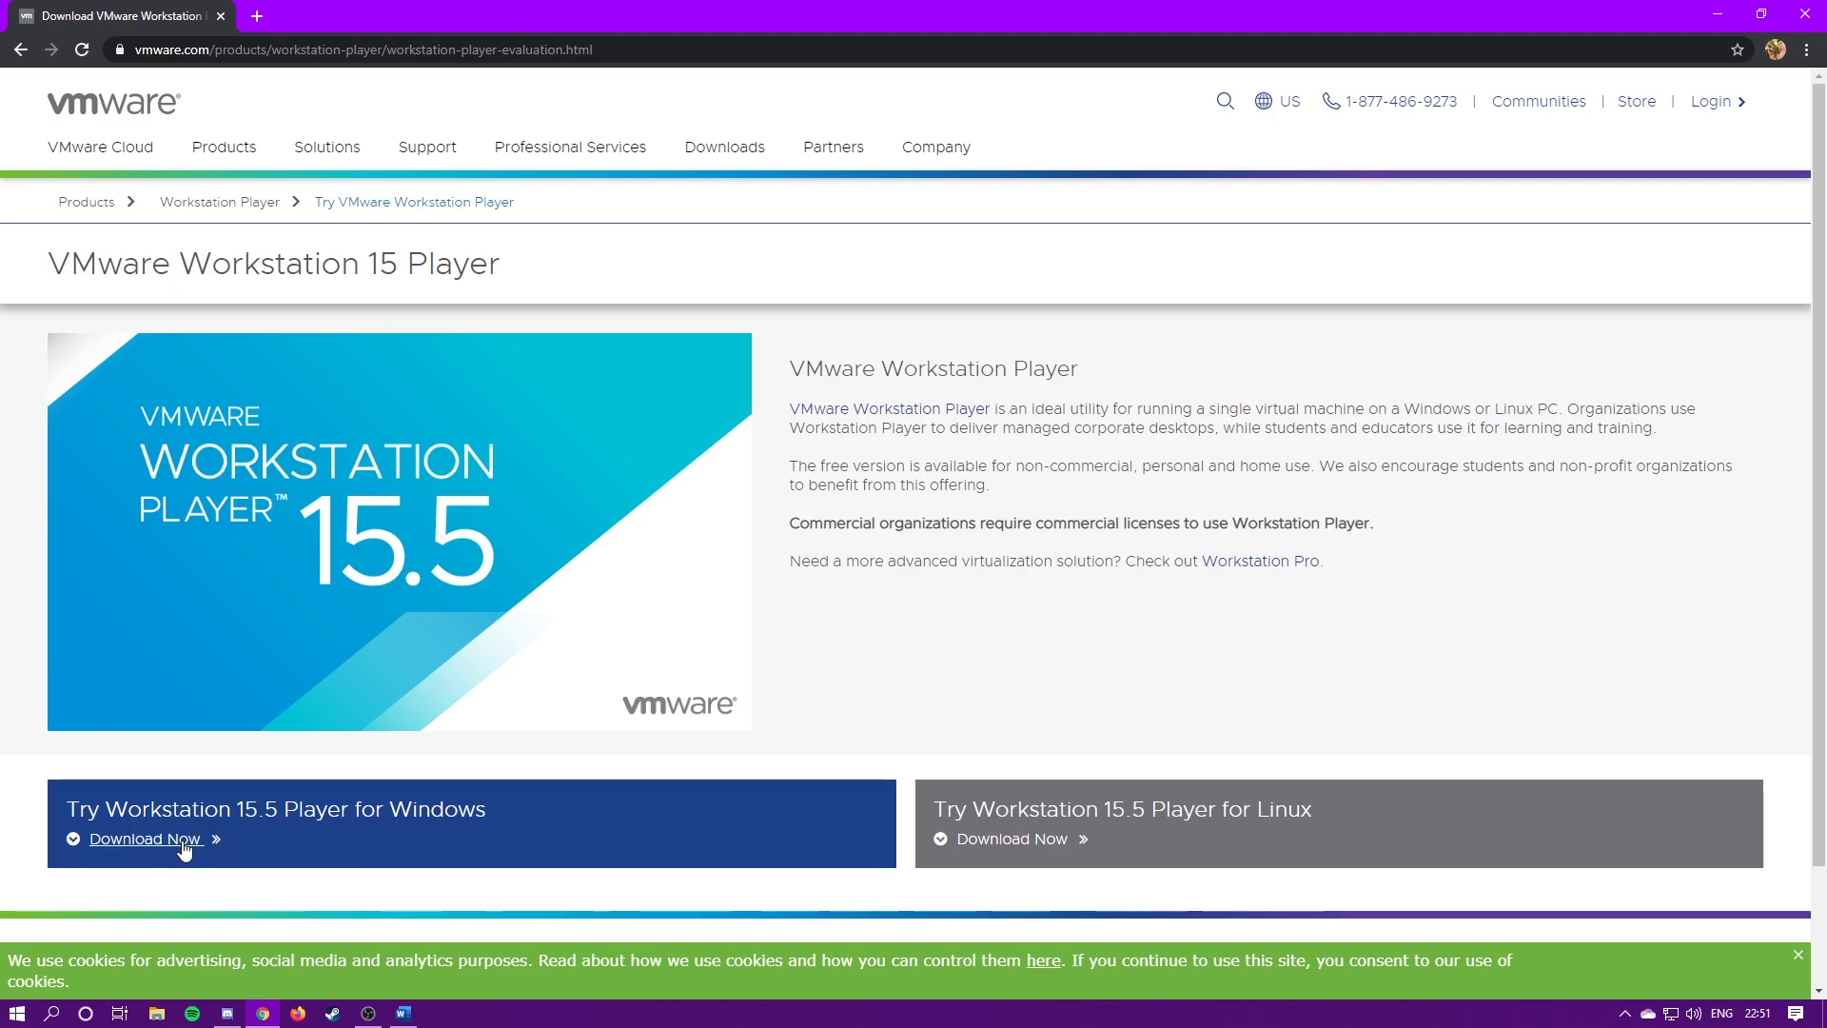
pyautogui.click(163, 850)
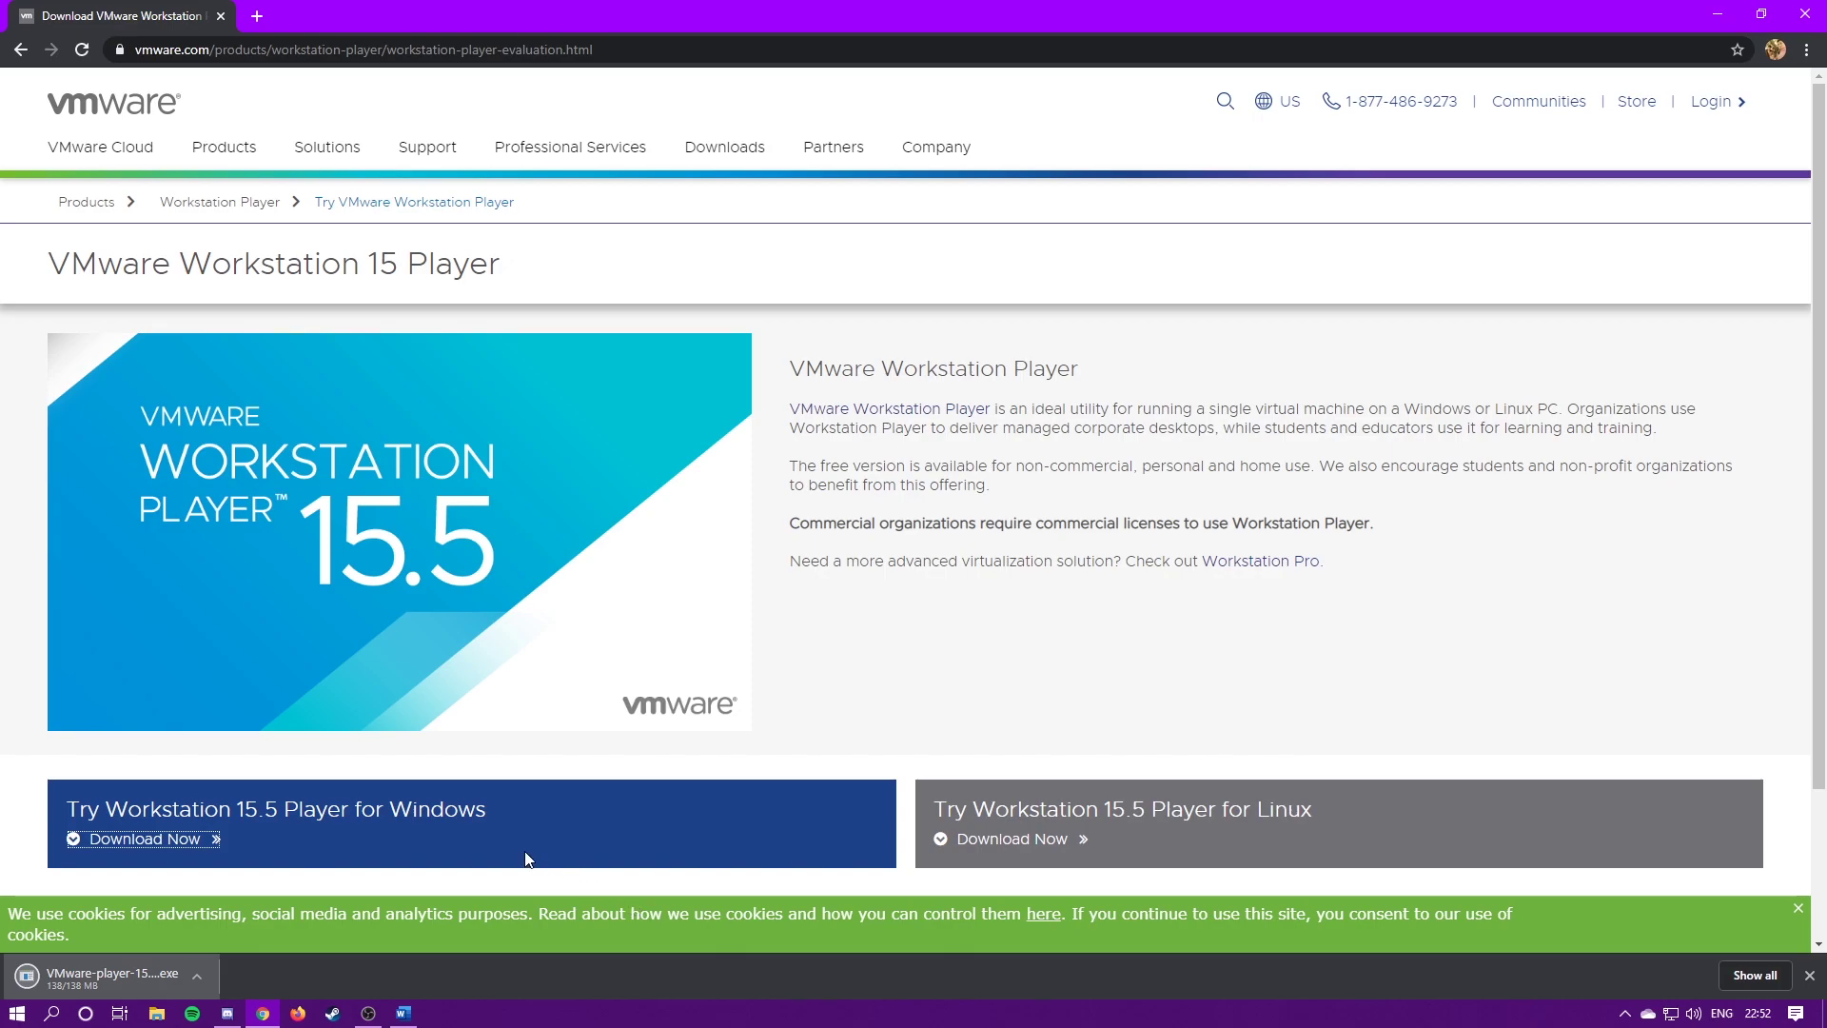
# Step: Run the VMware Player installer, accept the license, and keep the default install location
pyautogui.click(756, 633)
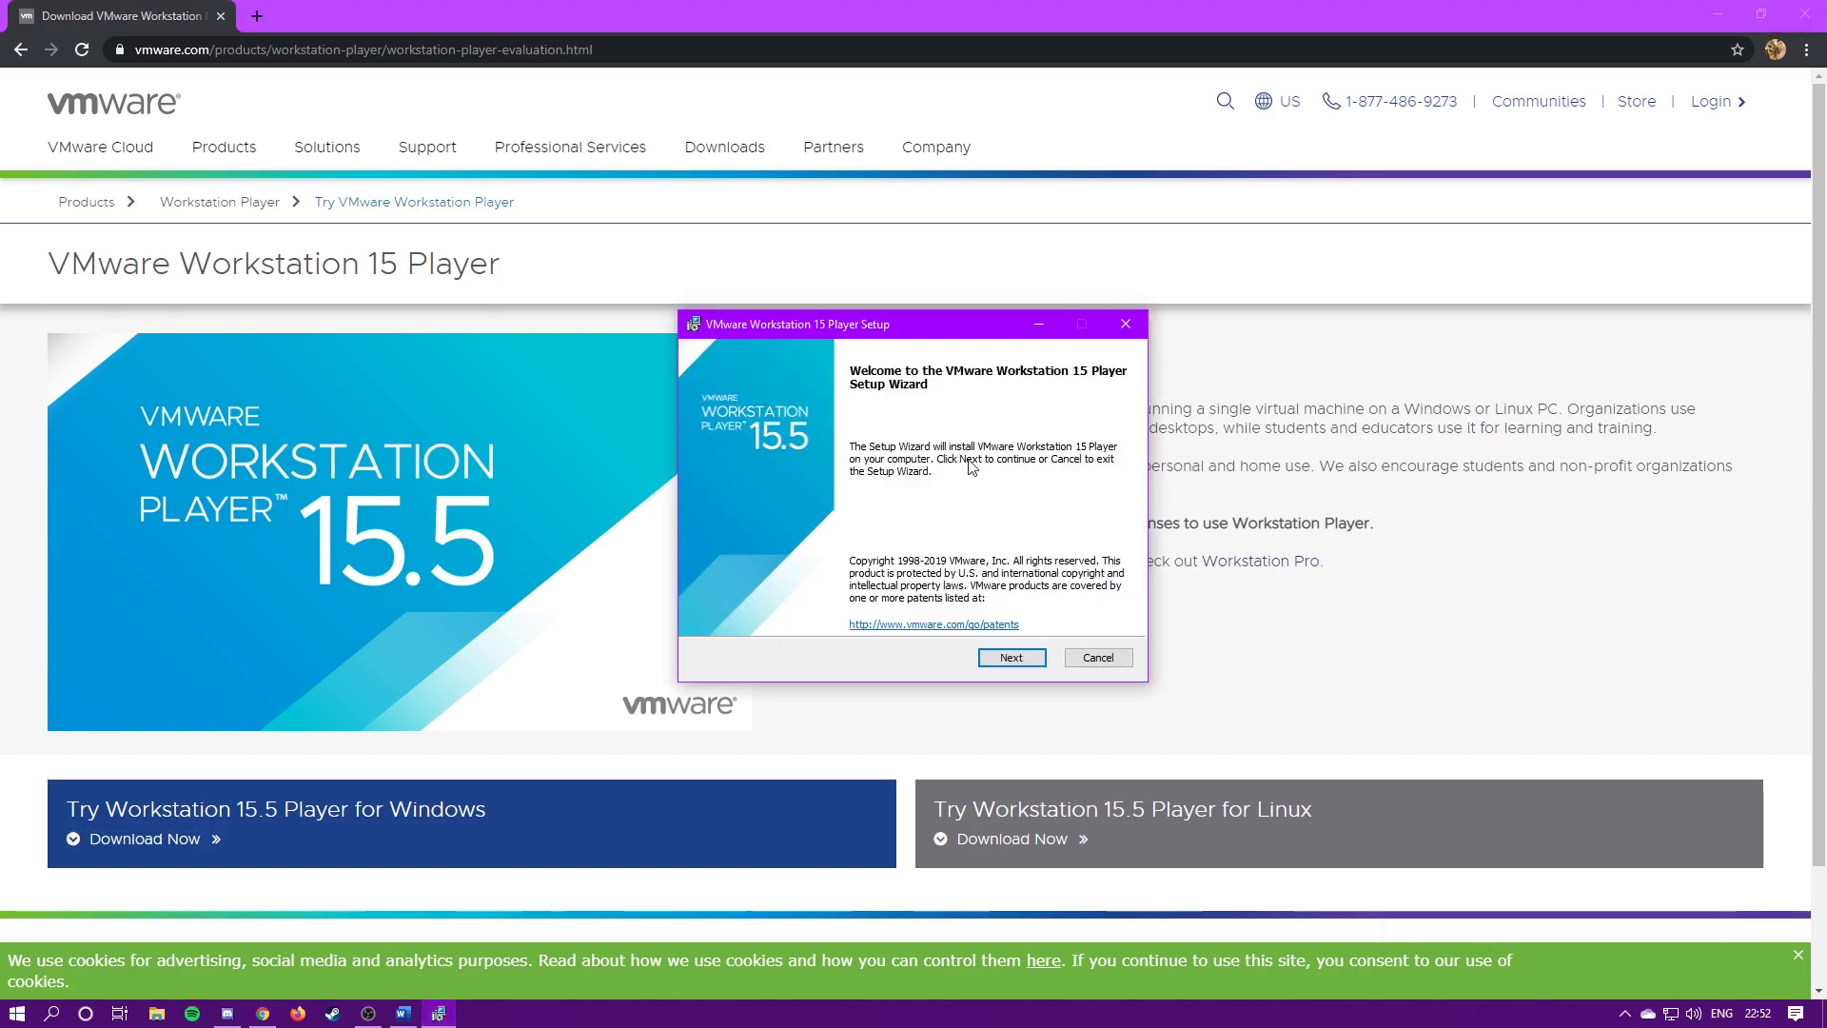
pyautogui.click(1011, 657)
pyautogui.click(774, 614)
pyautogui.scroll(-10, 998, 665)
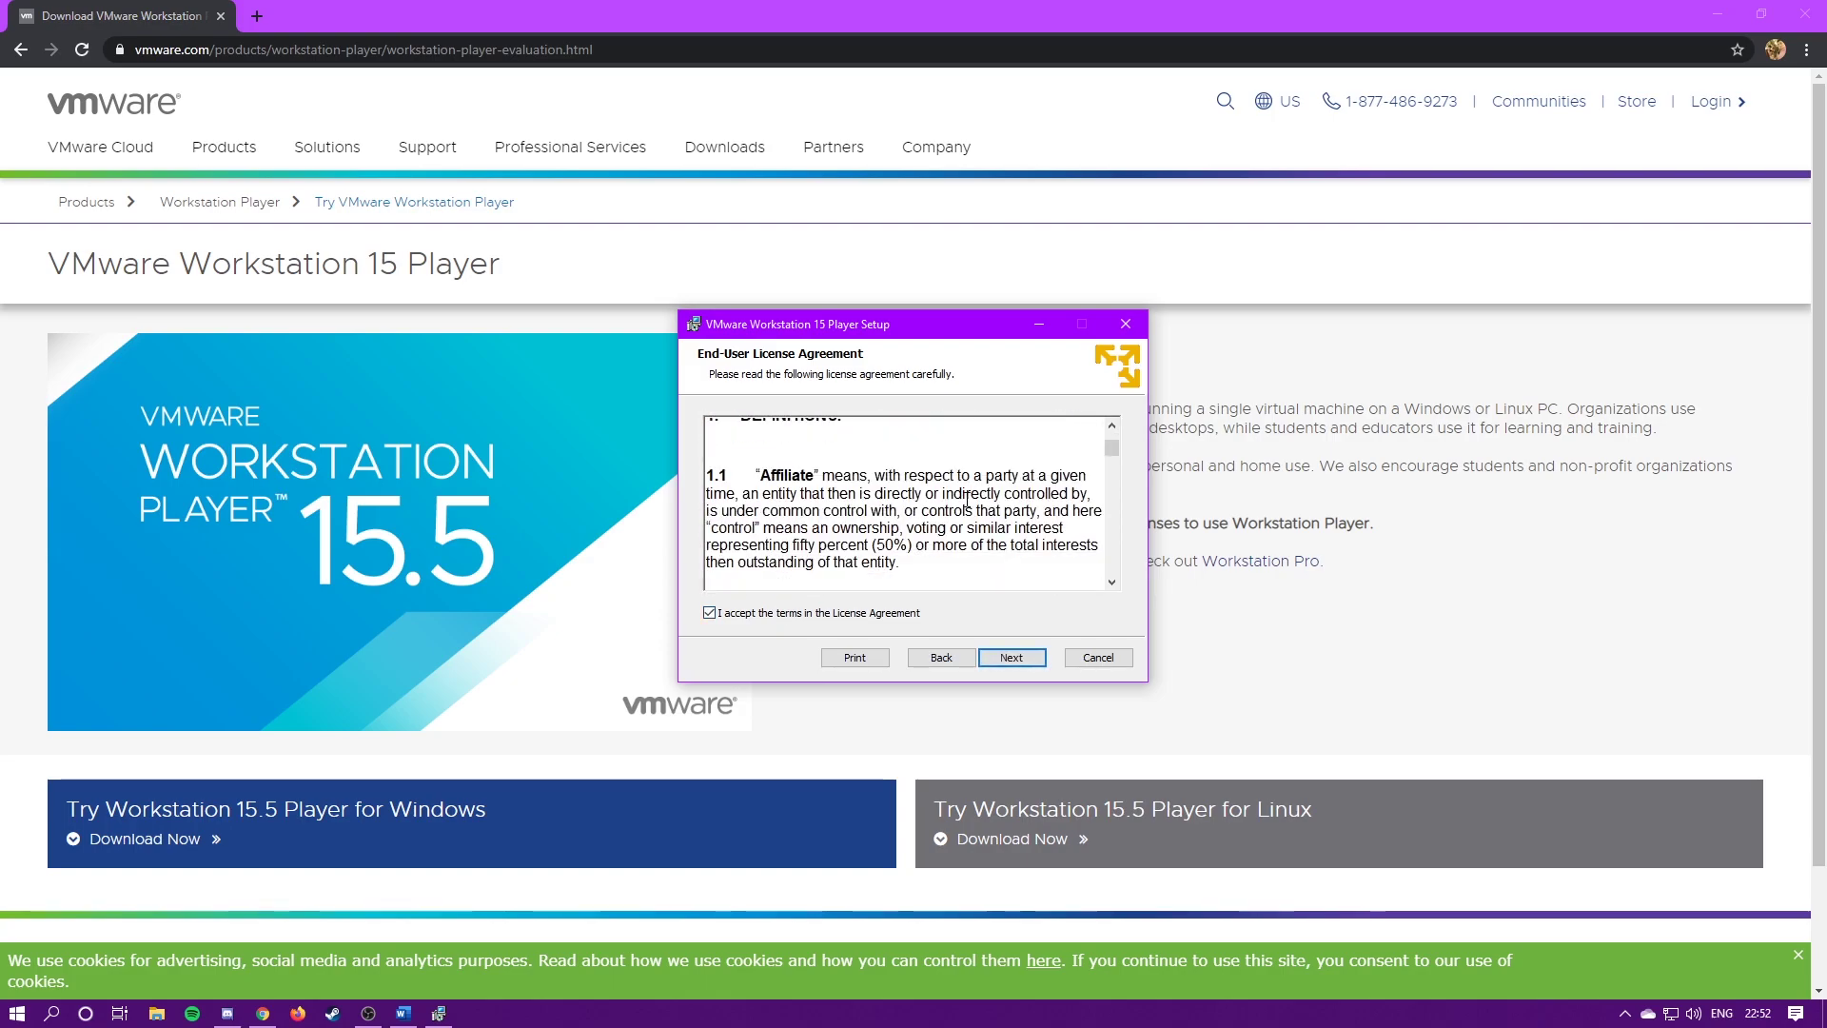
pyautogui.click(1001, 665)
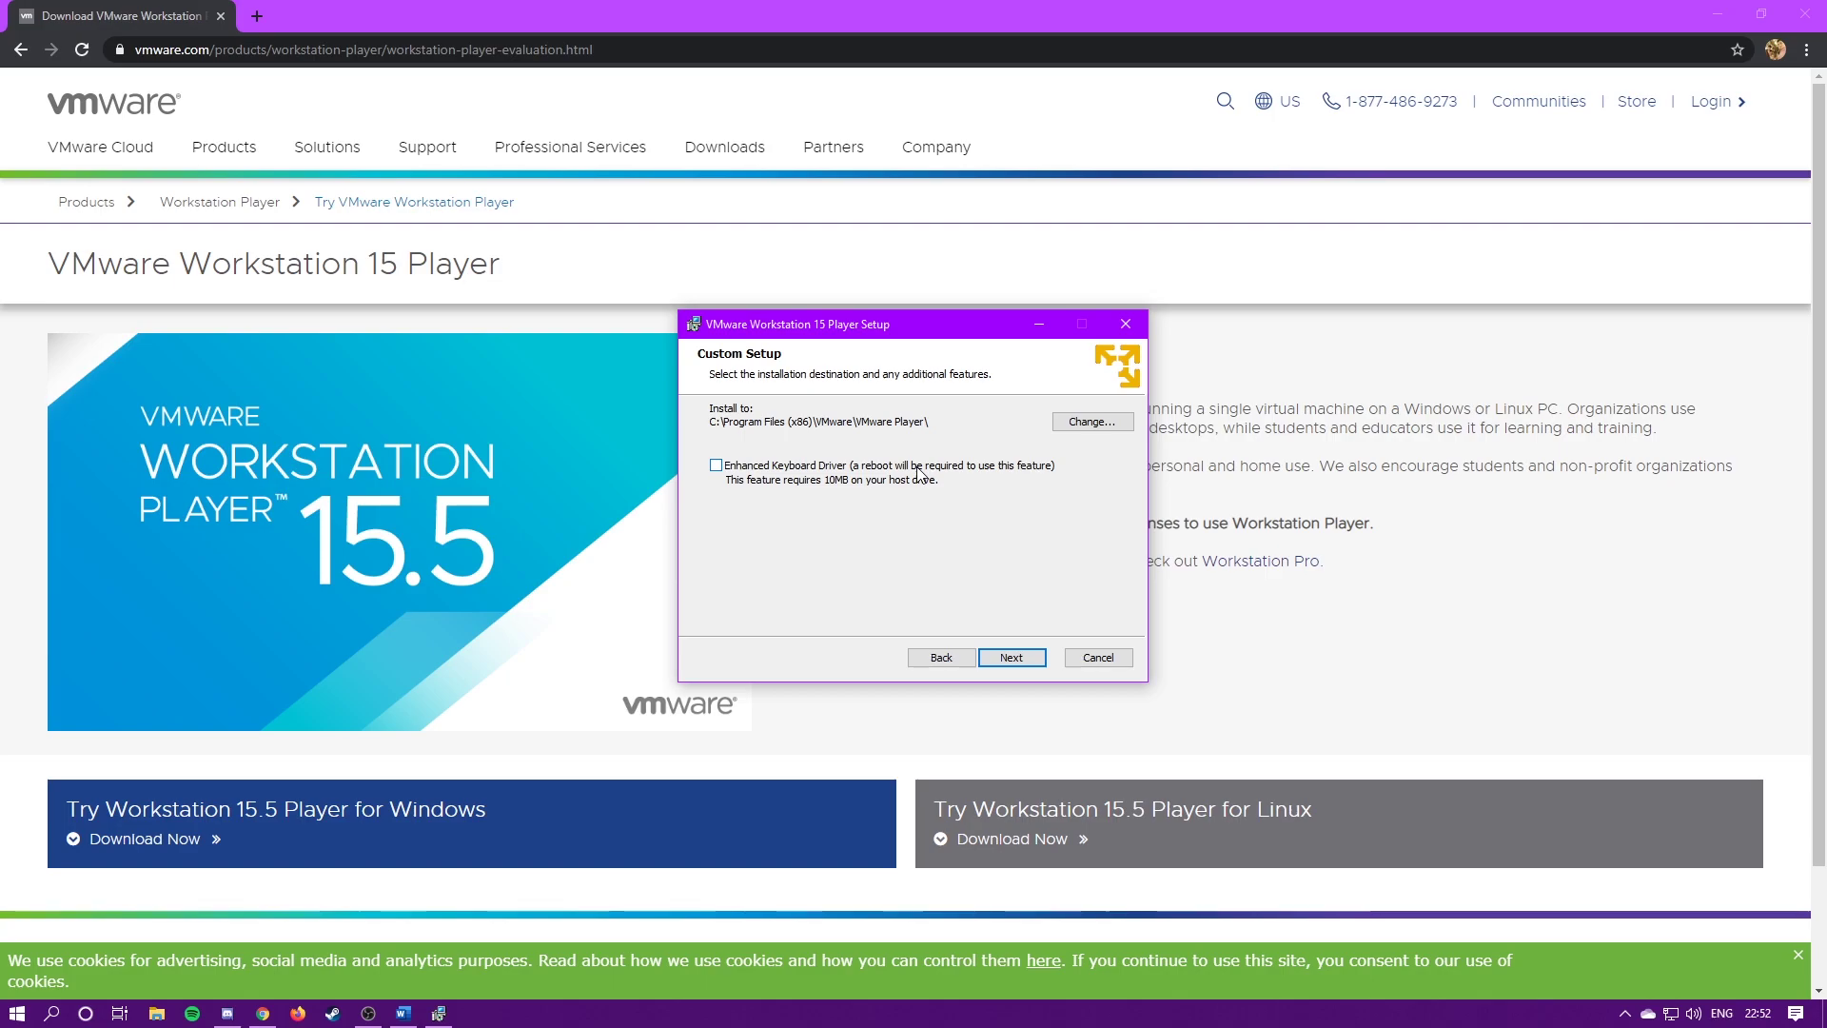
pyautogui.click(1005, 664)
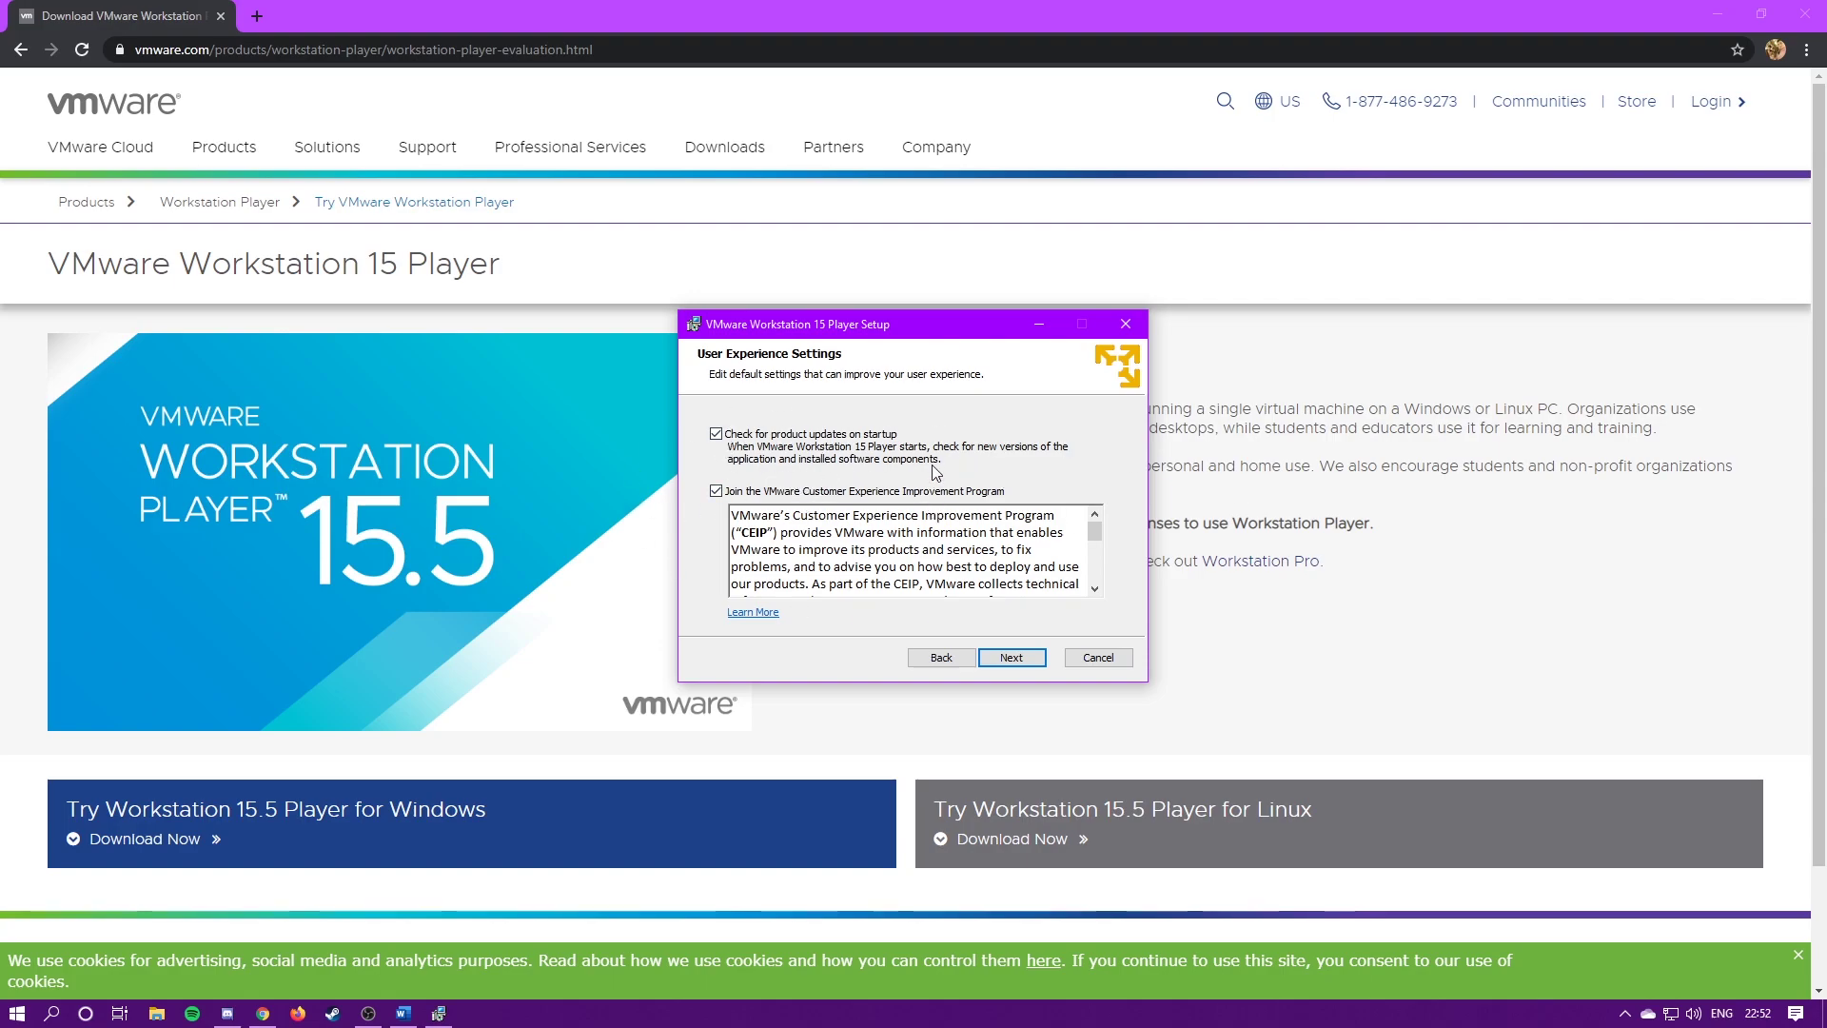
# Step: Turn off startup update checks and CEIP, keep both shortcuts, and install
pyautogui.click(857, 494)
pyautogui.click(715, 434)
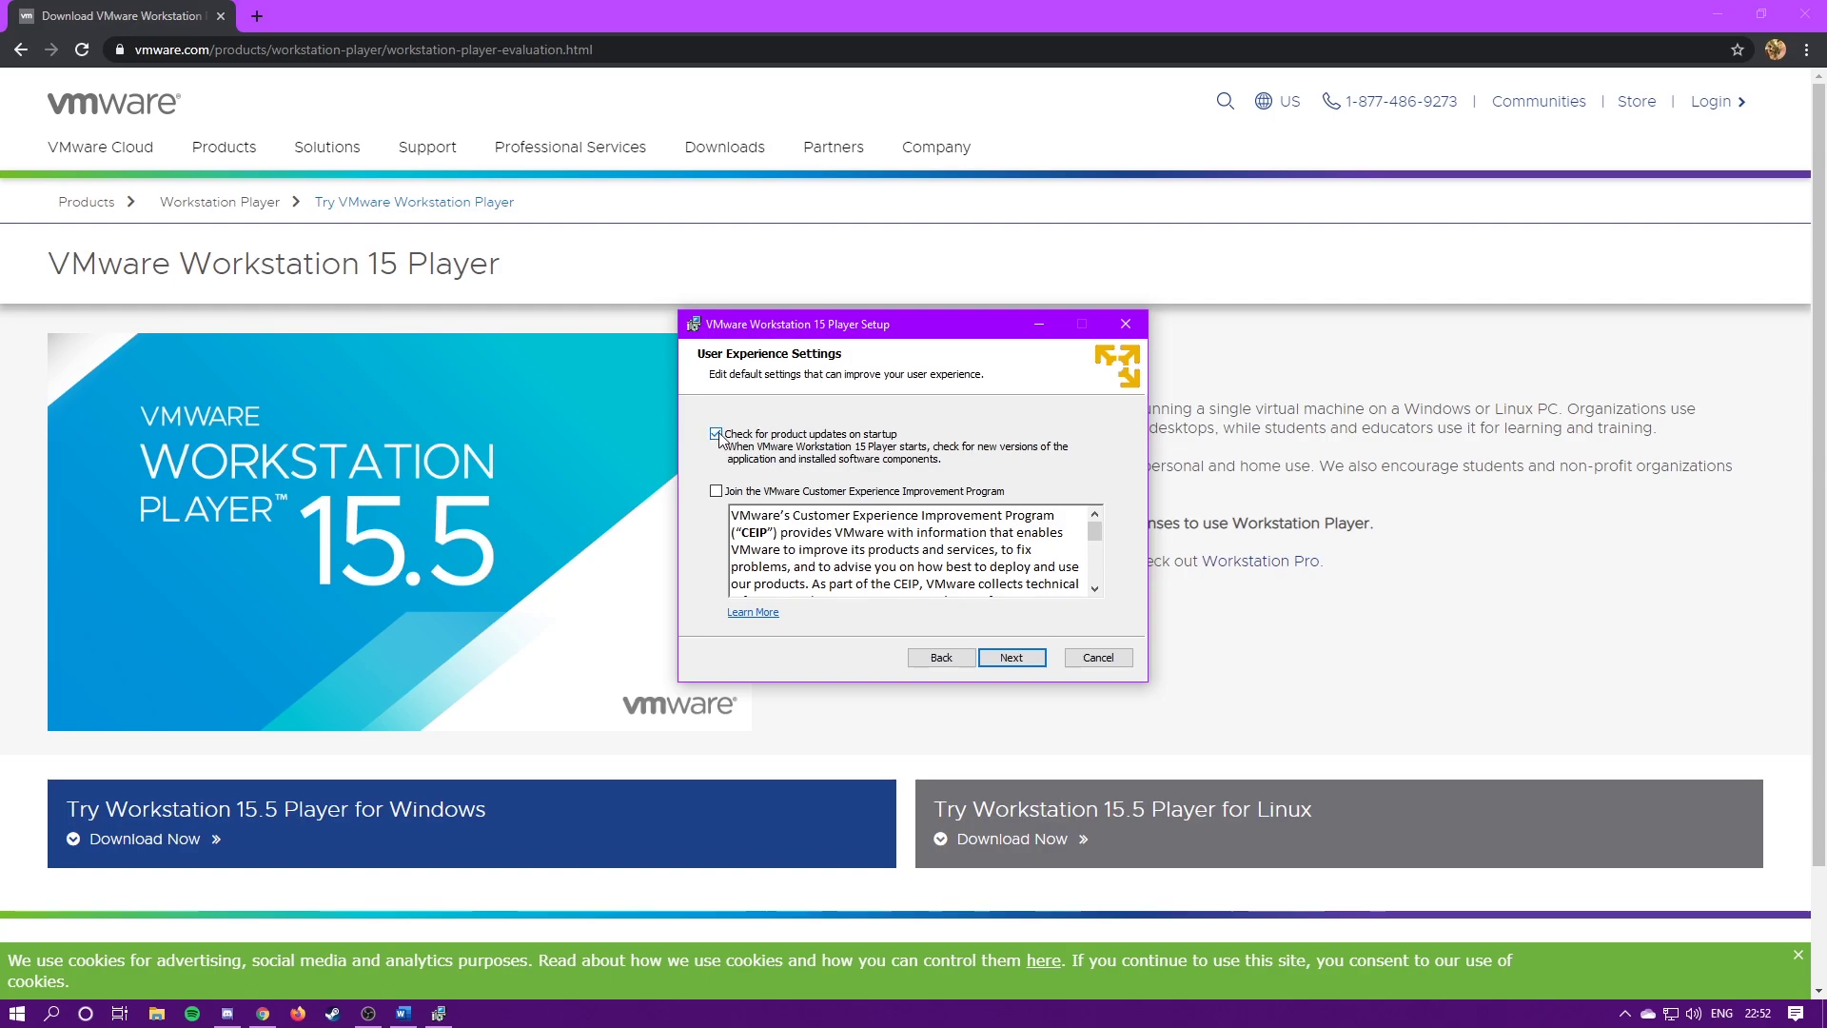
pyautogui.click(1010, 657)
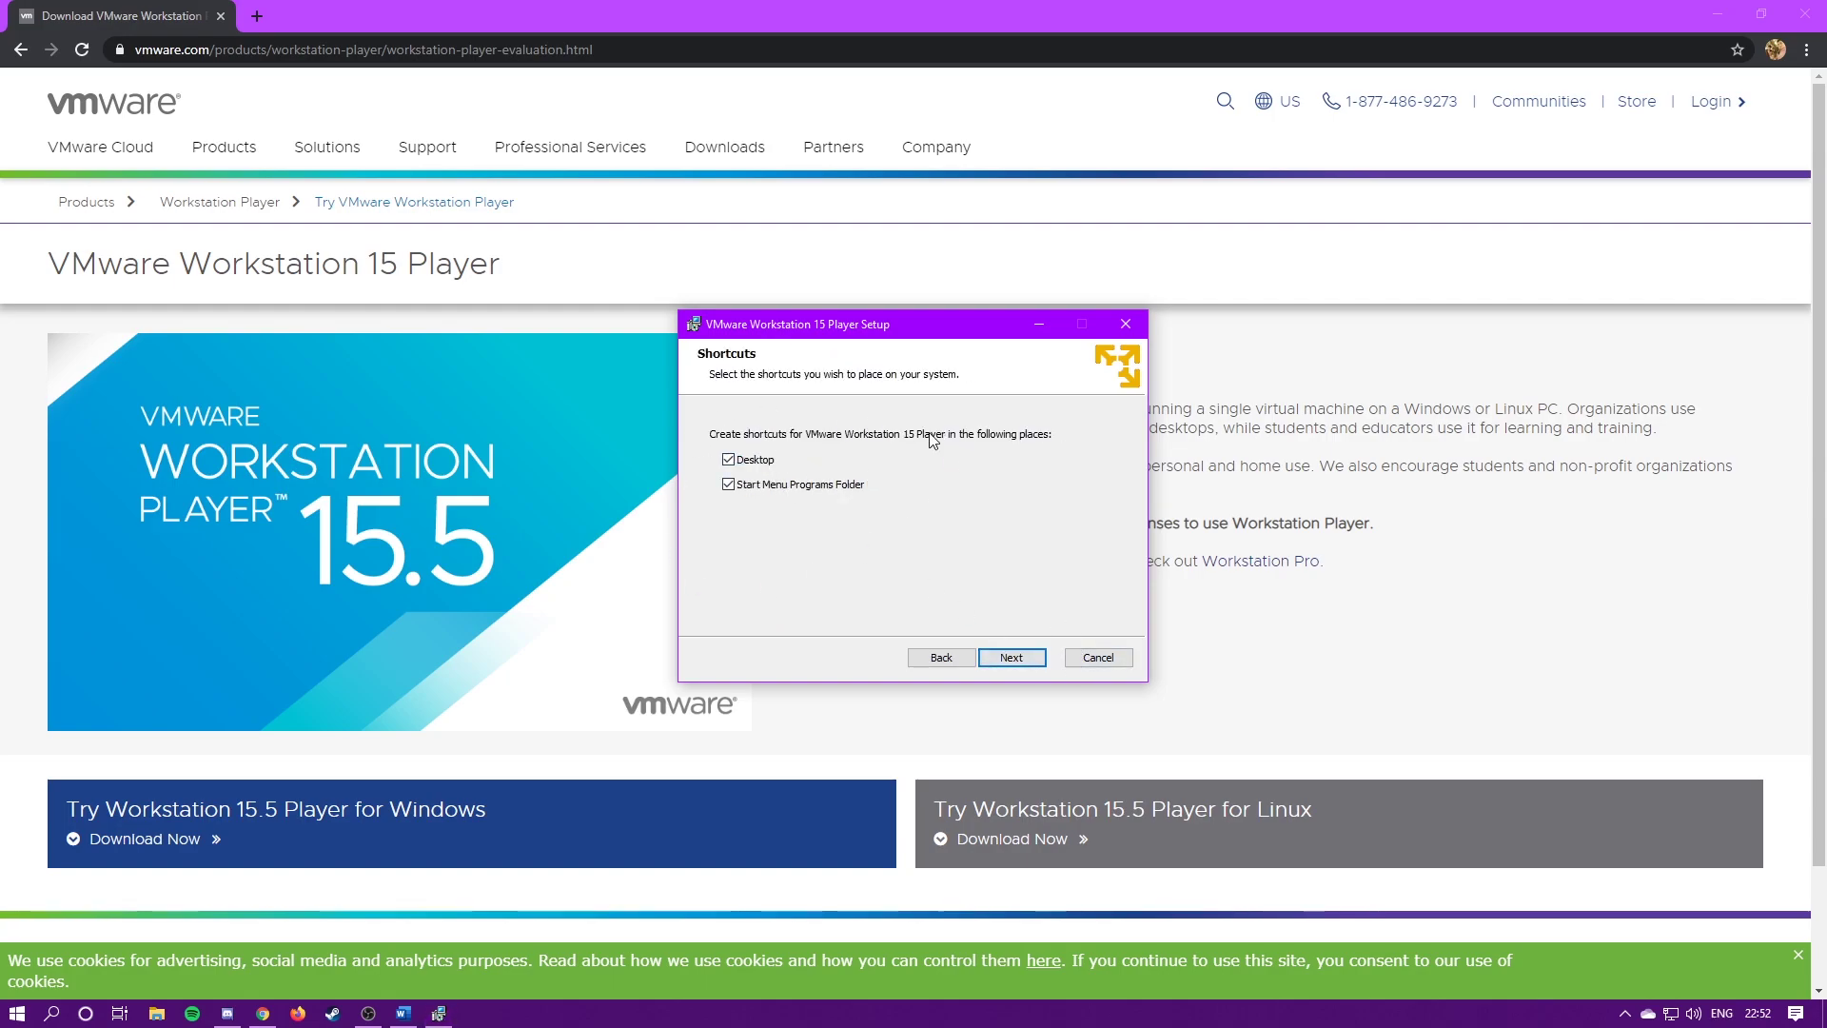
pyautogui.click(1007, 657)
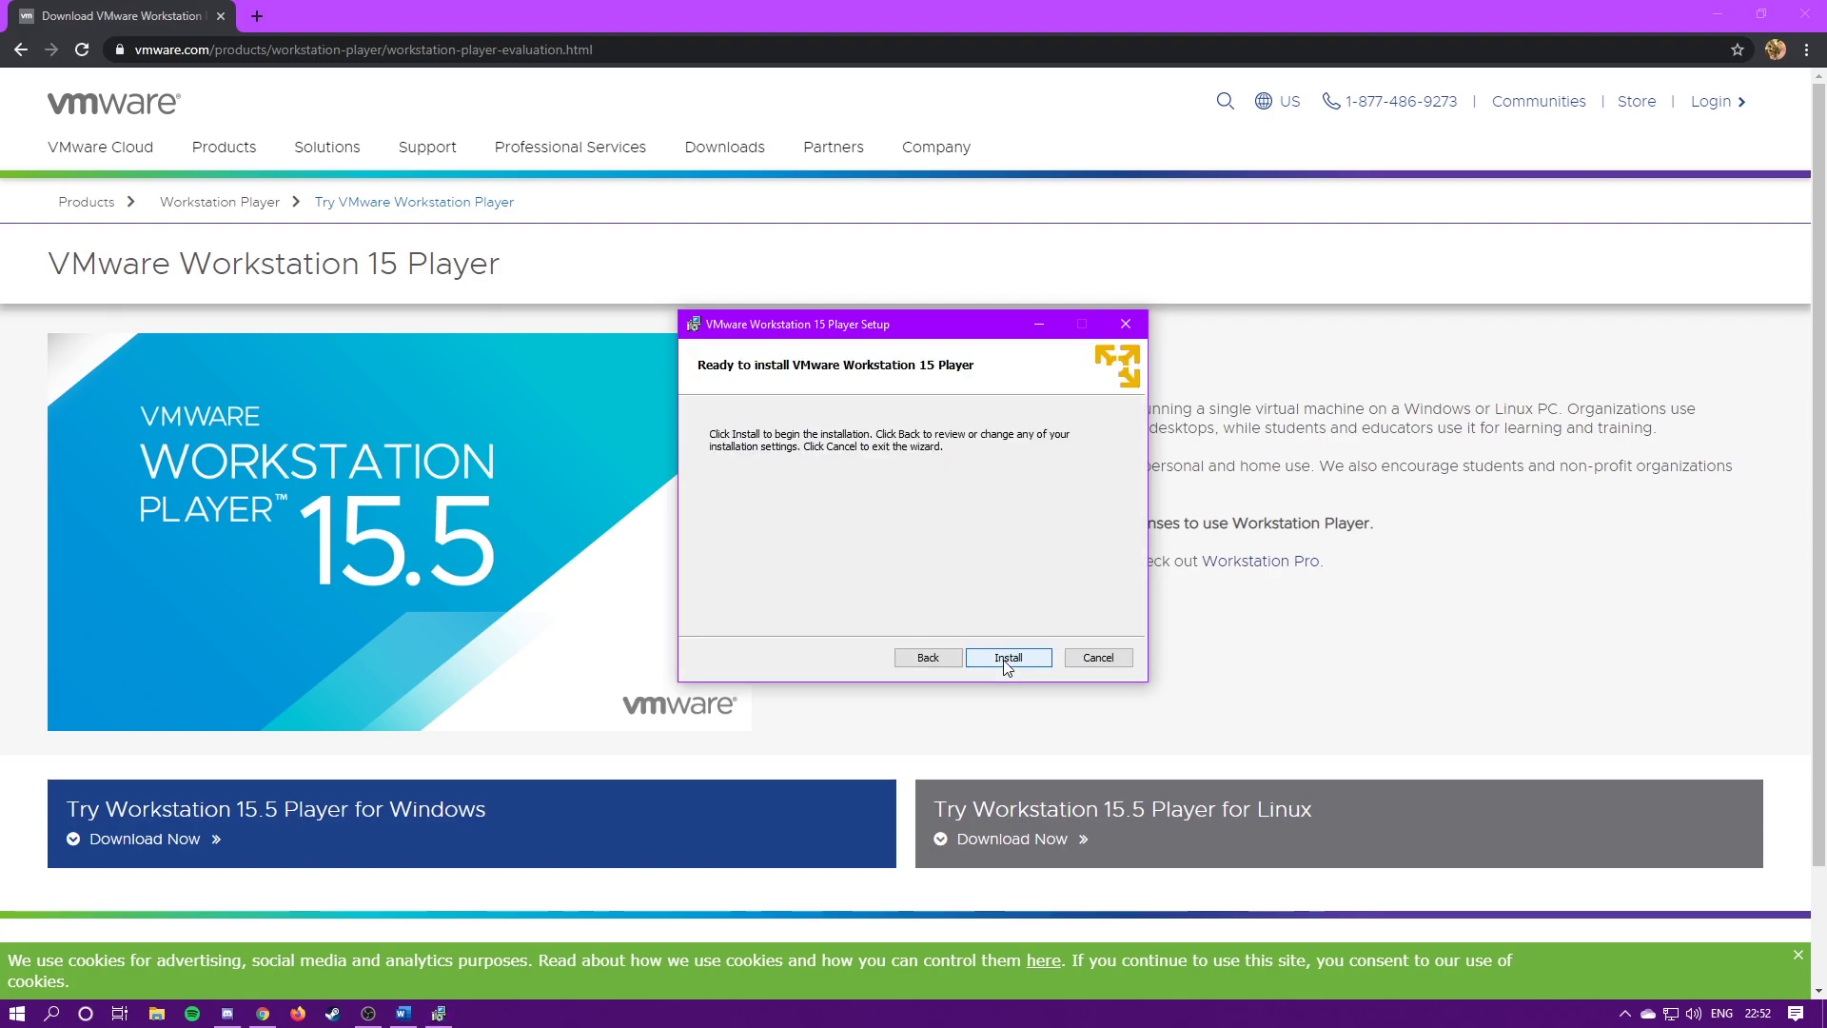
pyautogui.click(1007, 661)
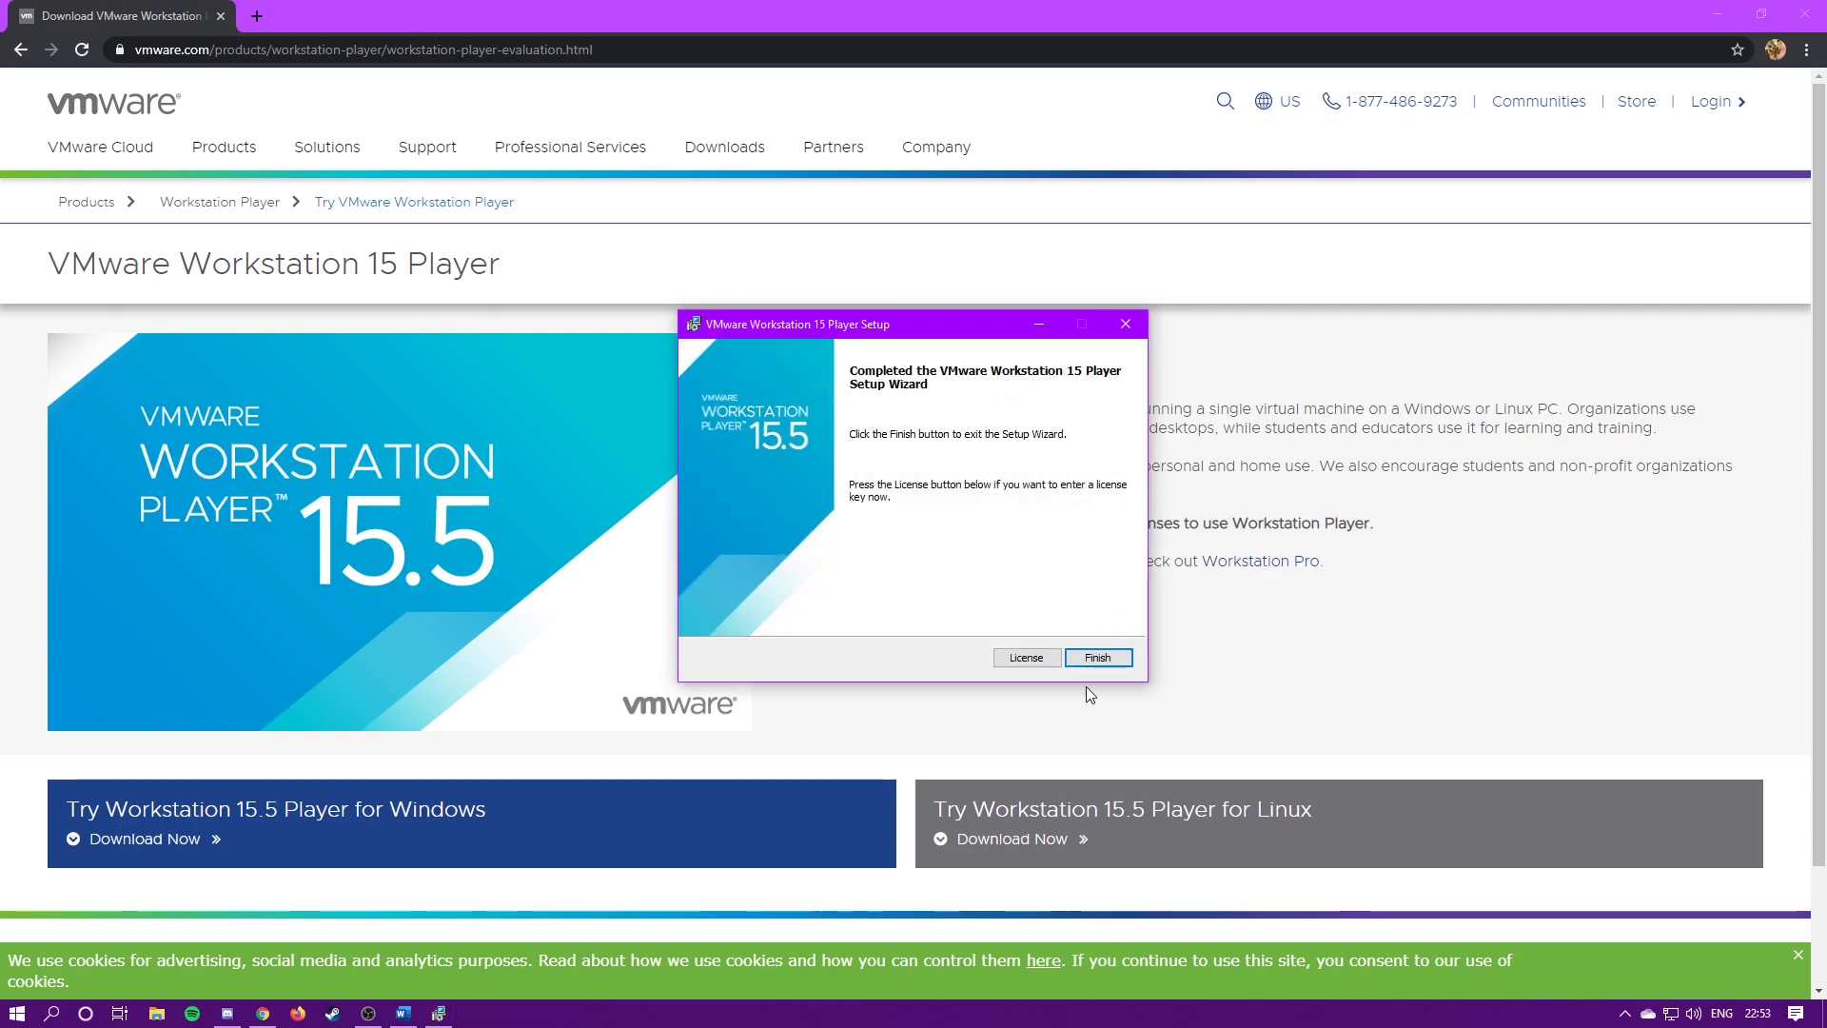
# Step: Launch VMware Workstation 15 Player from Windows search and choose free non-commercial use
pyautogui.click(1086, 663)
pyautogui.press('super')
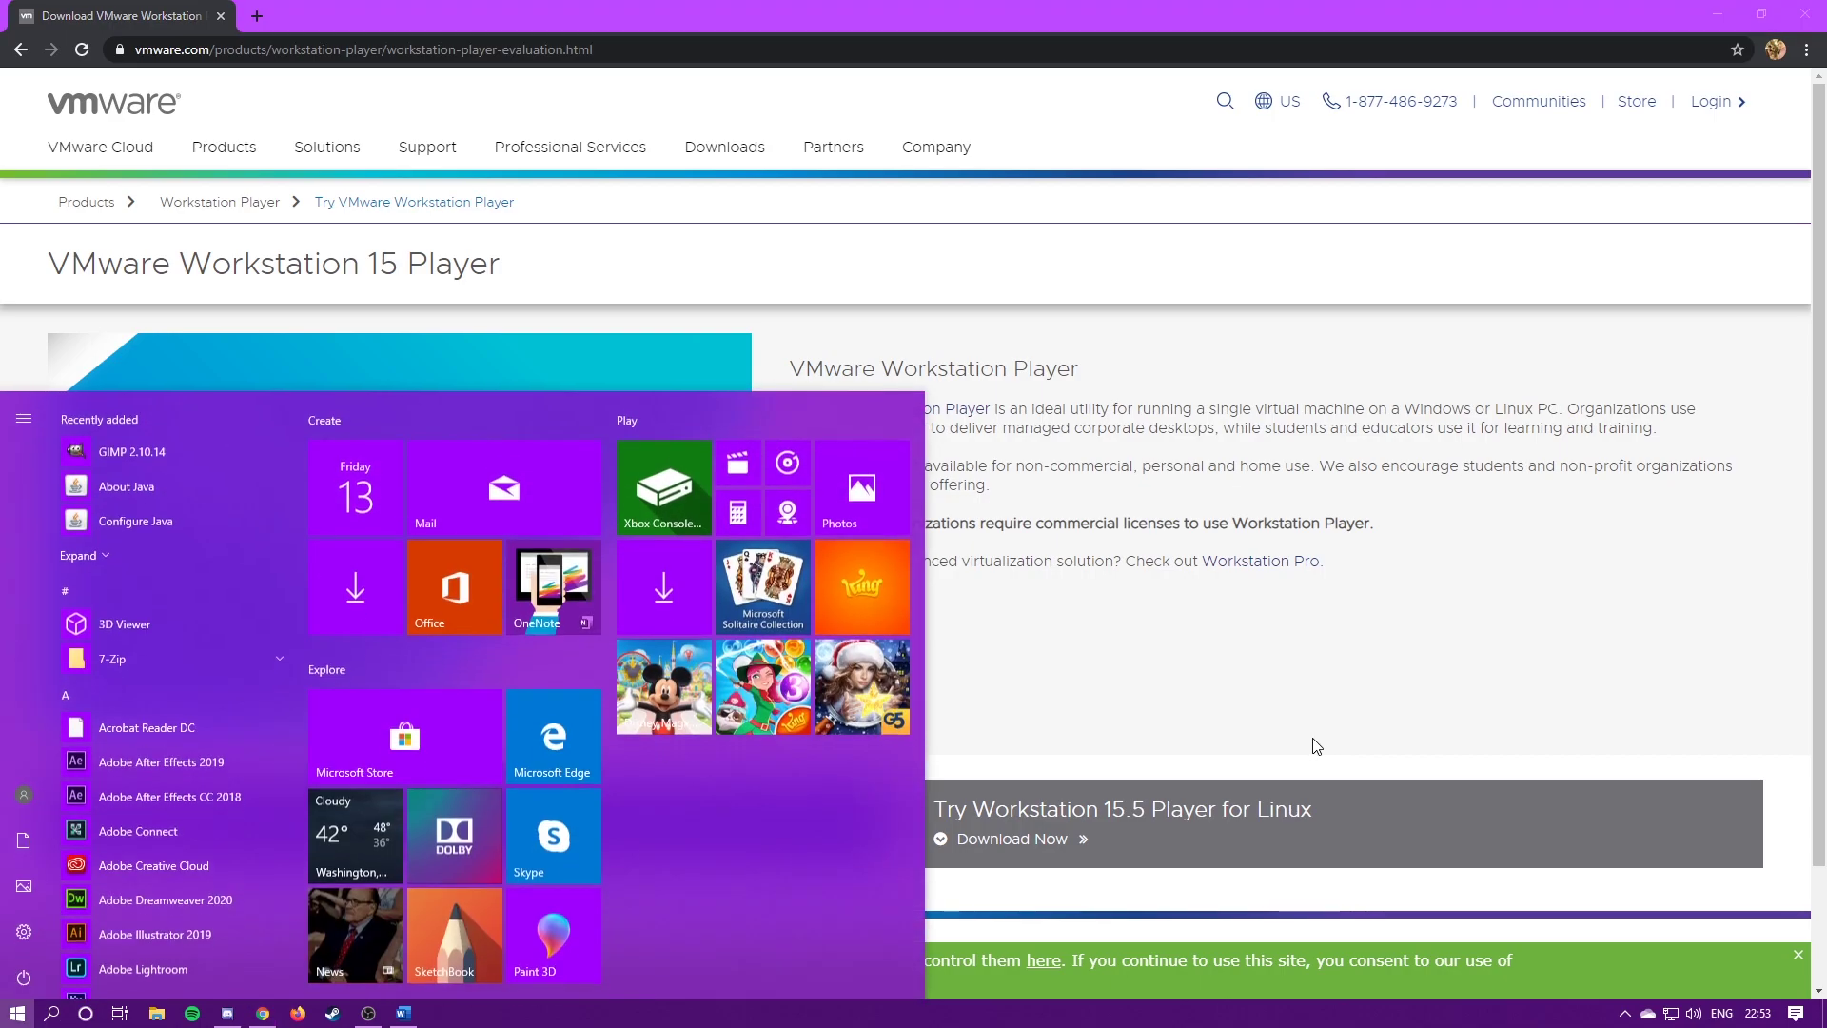
pyautogui.write('vmware')
pyautogui.press('Return')
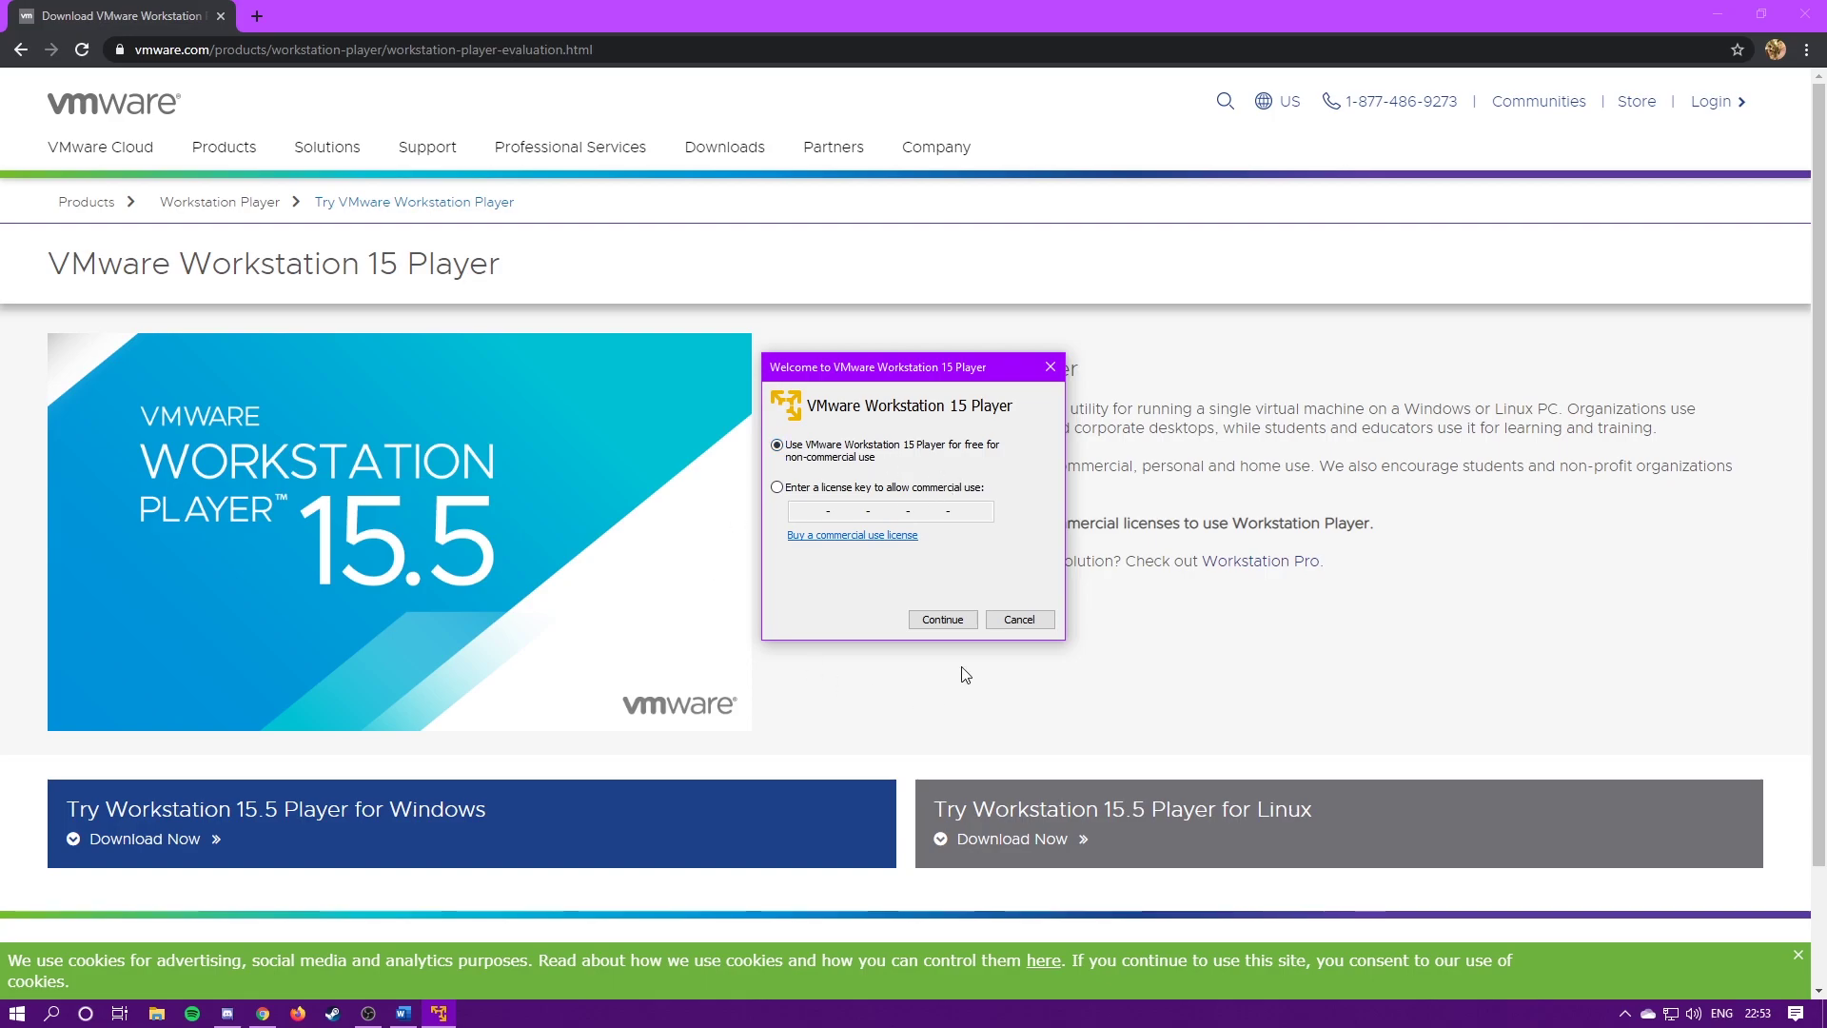
pyautogui.click(971, 620)
pyautogui.click(956, 626)
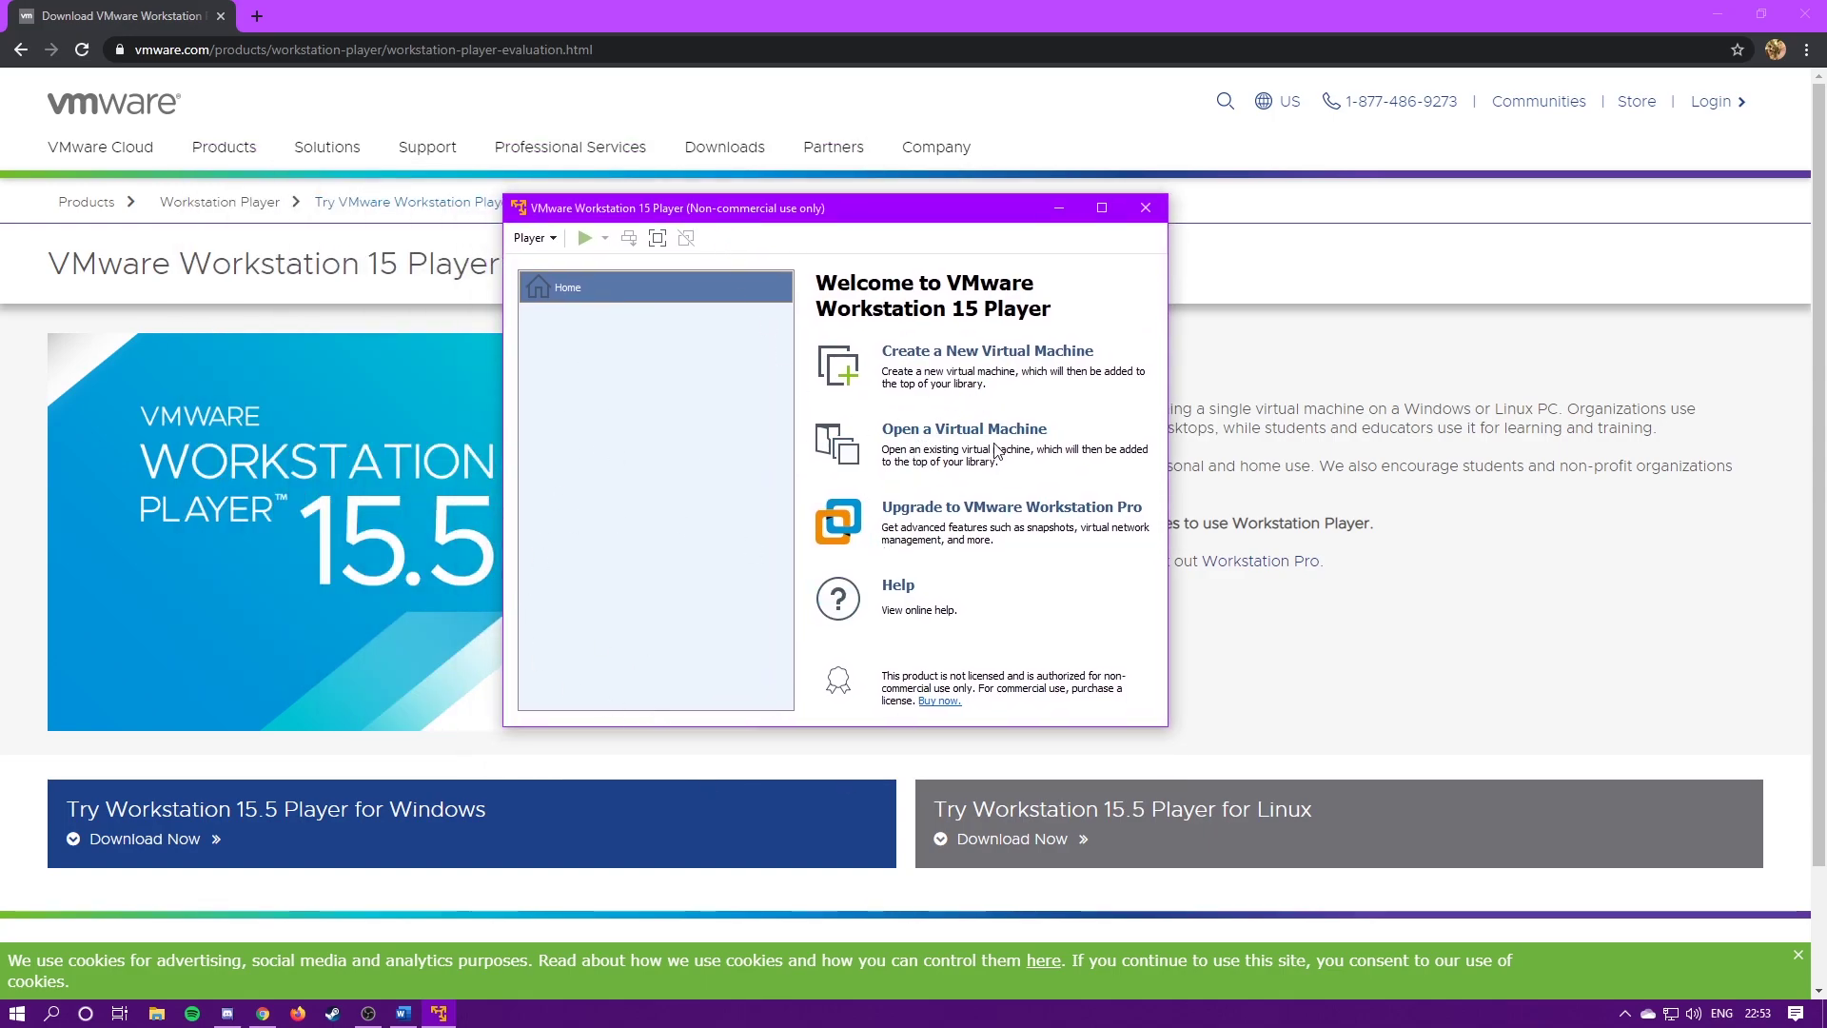
# Step: Create a new virtual machine using D:\ISo\Windows_1909.iso as the installer disc image
pyautogui.click(989, 354)
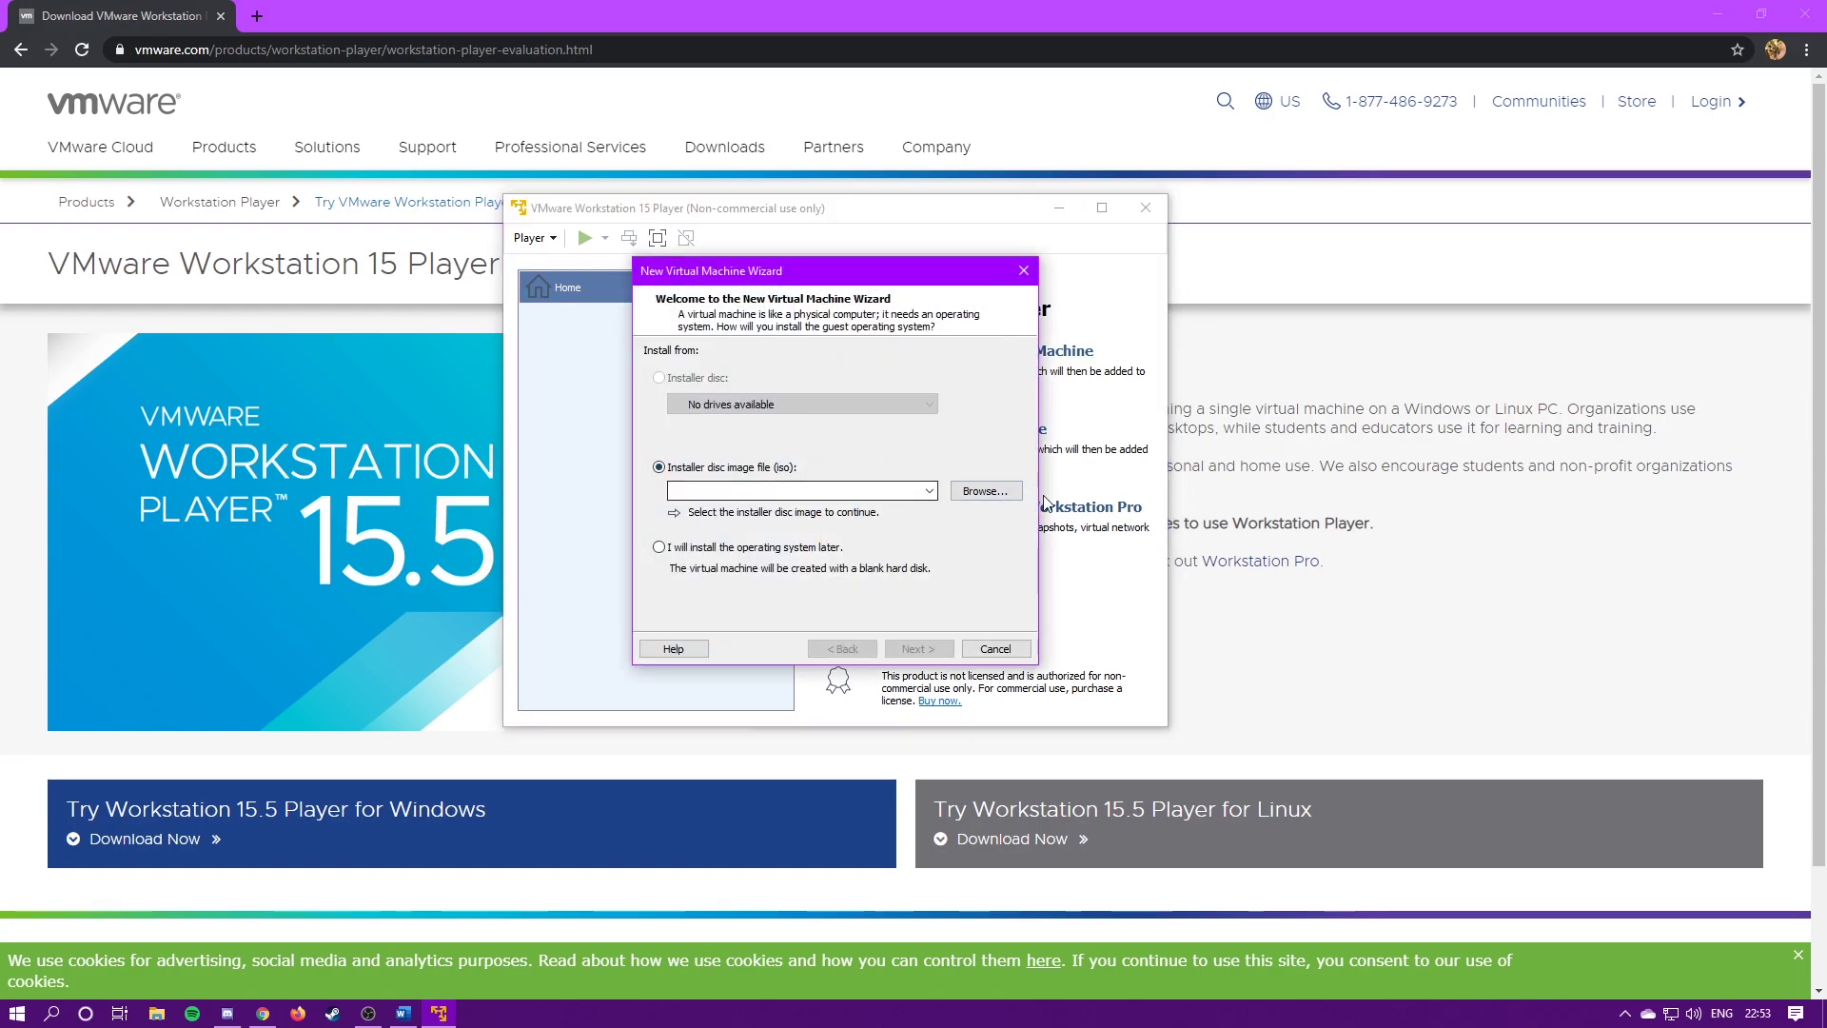
pyautogui.click(985, 490)
pyautogui.click(721, 579)
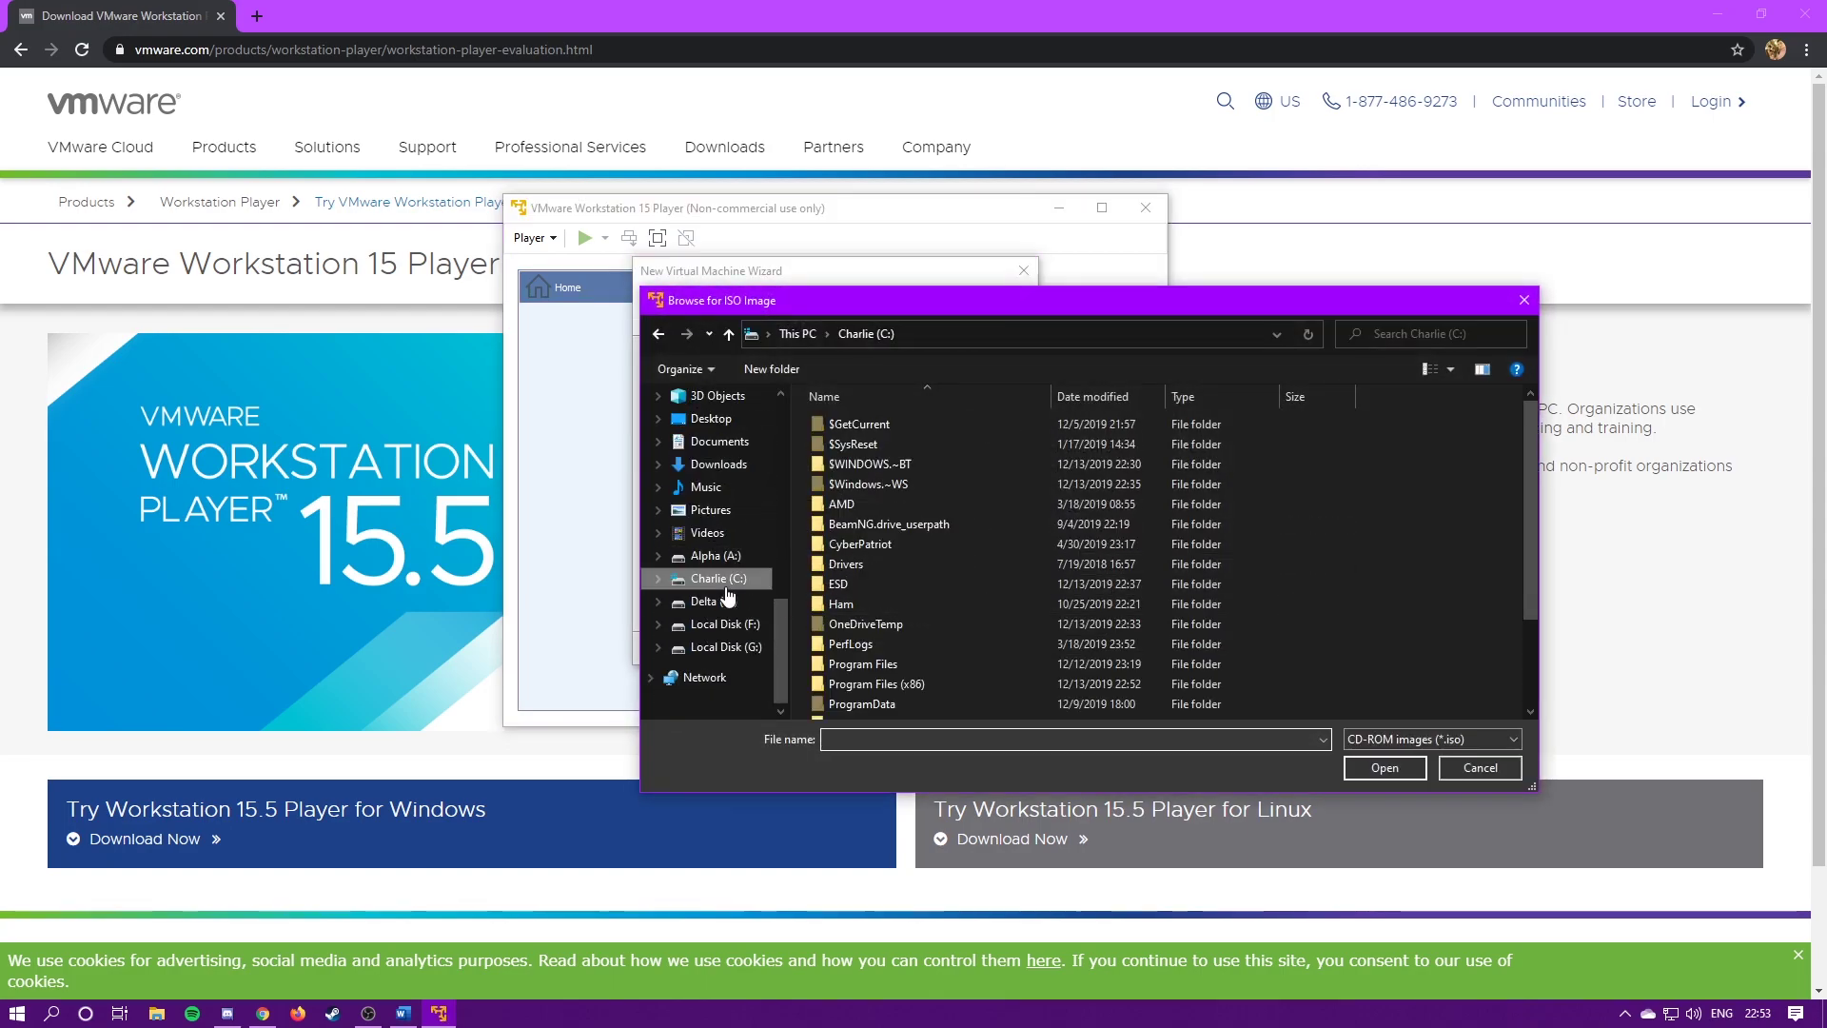
pyautogui.click(704, 600)
pyautogui.scroll(-3, 889, 540)
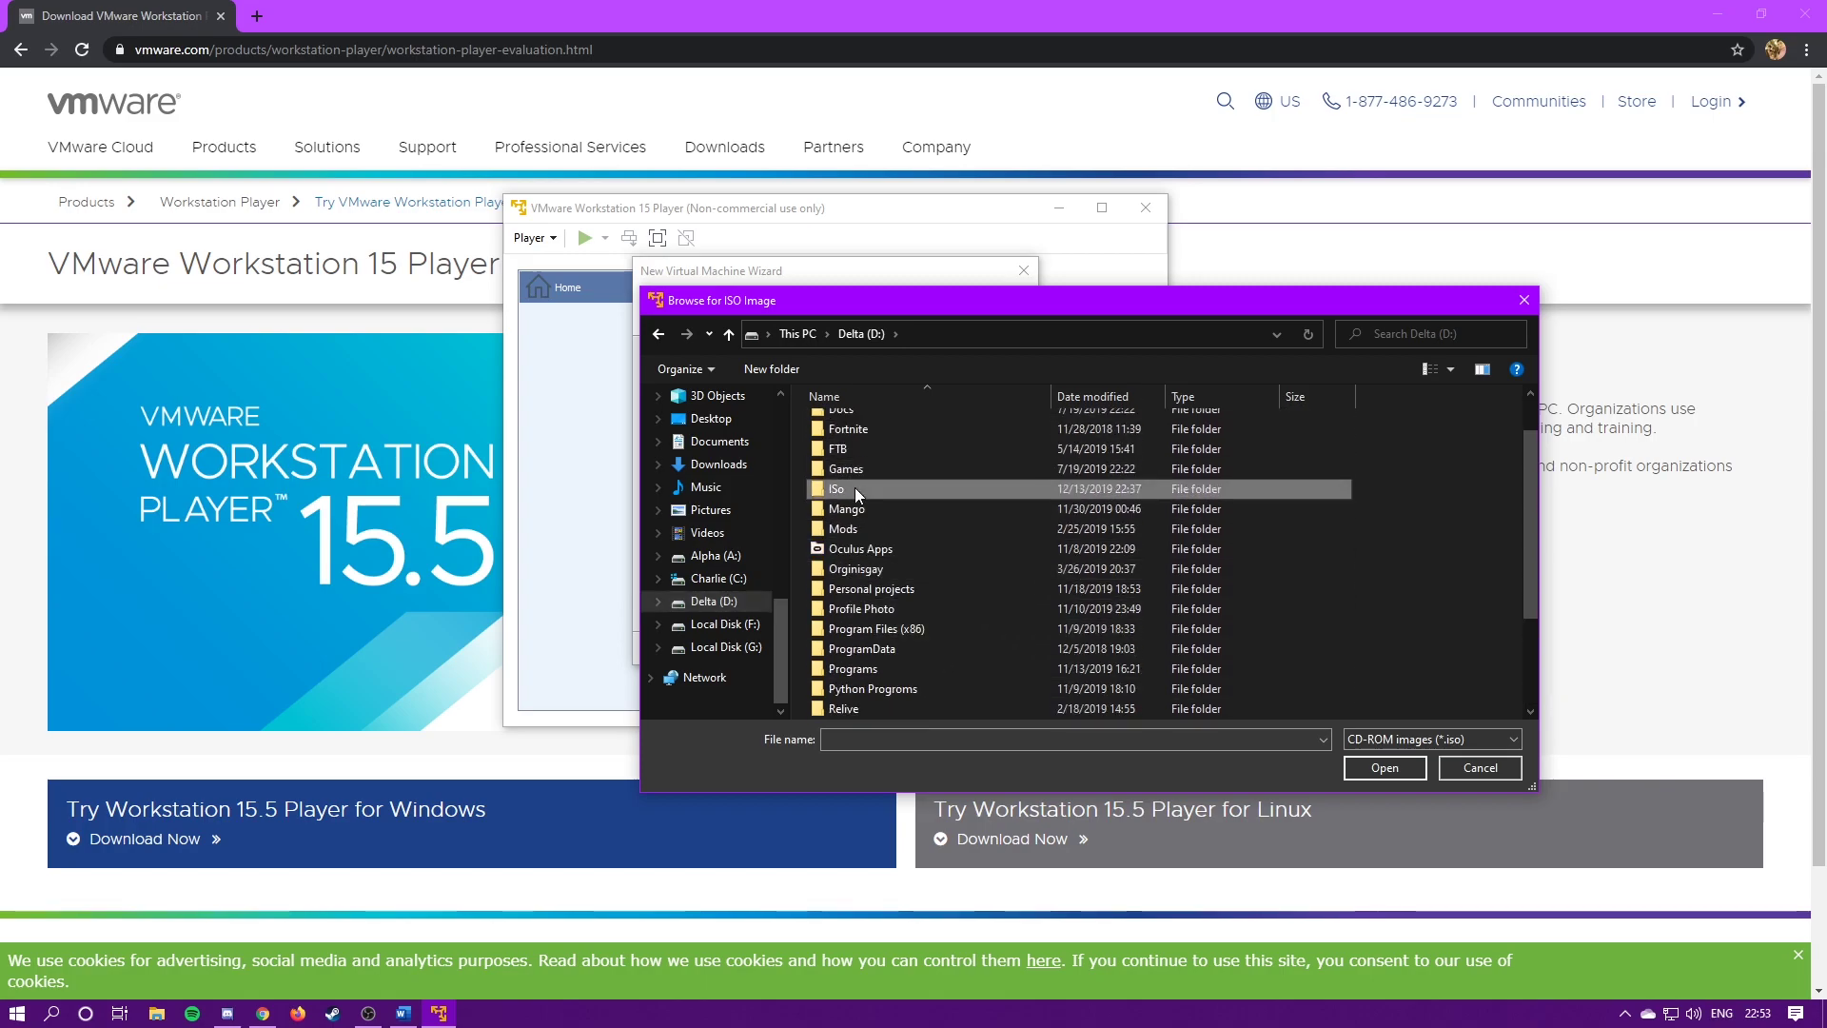
pyautogui.doubleClick(855, 488)
pyautogui.click(915, 664)
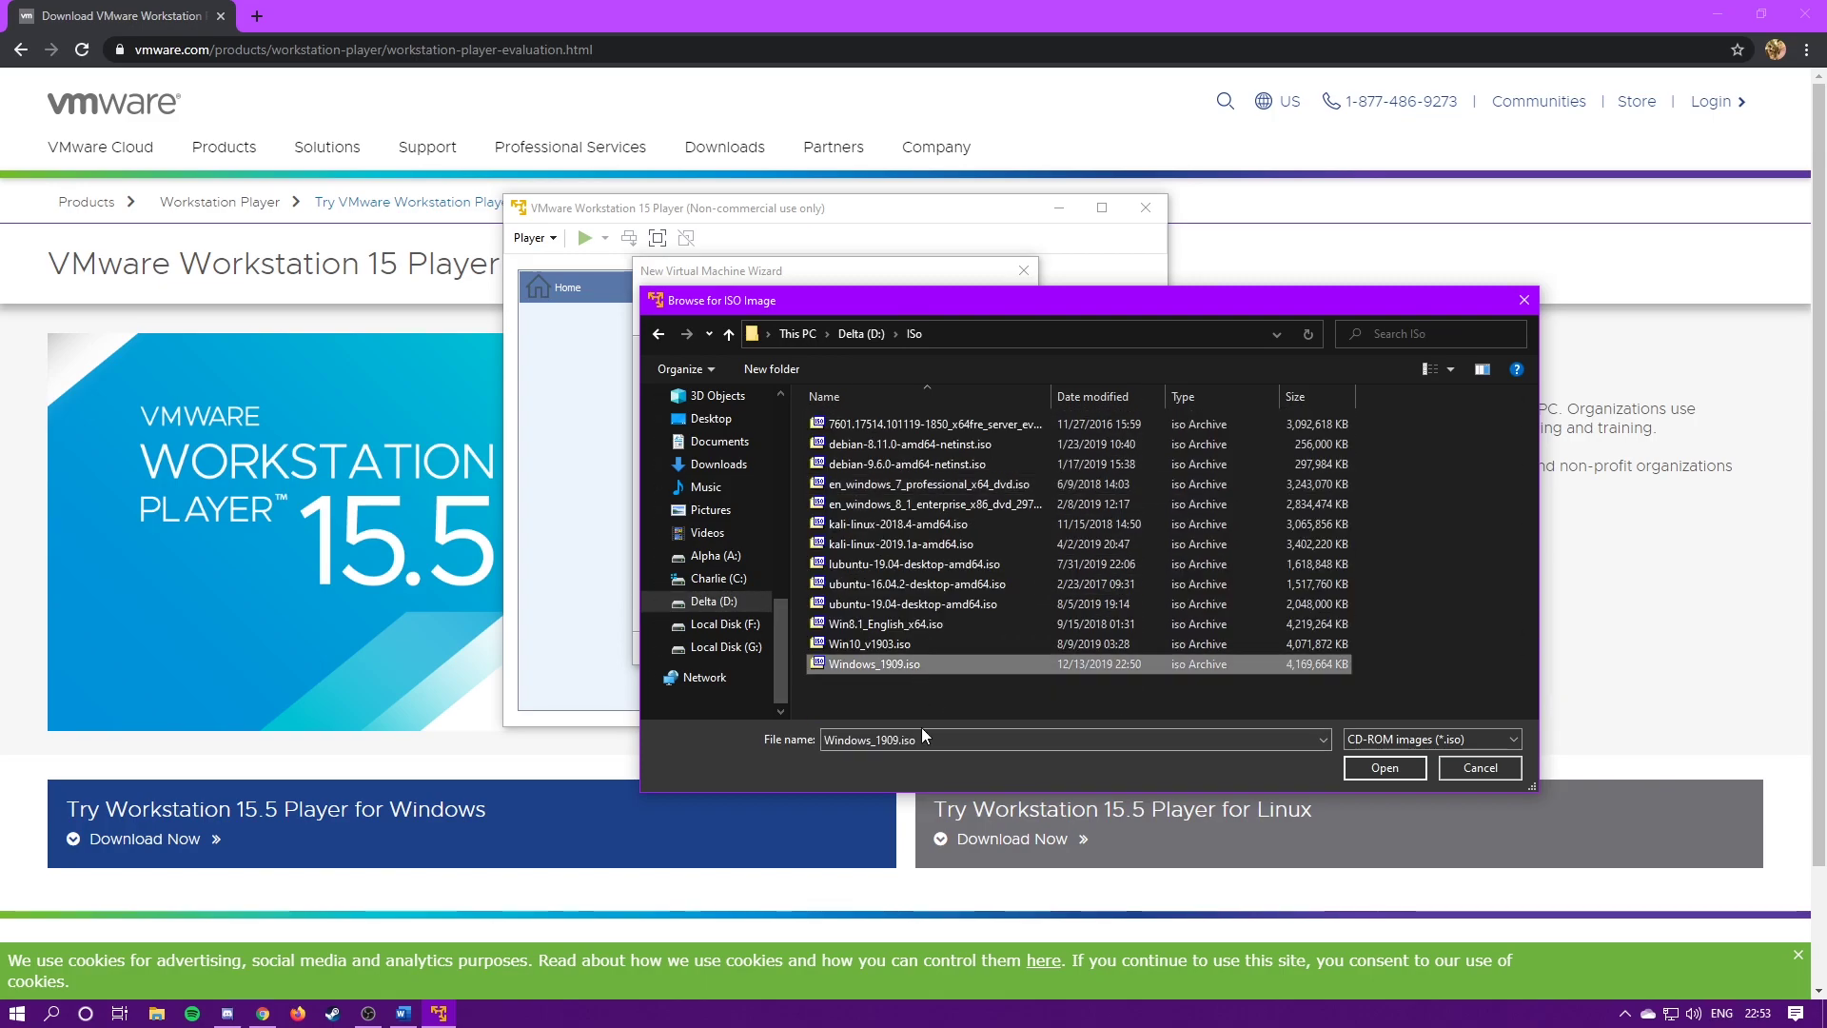
pyautogui.doubleClick(1012, 660)
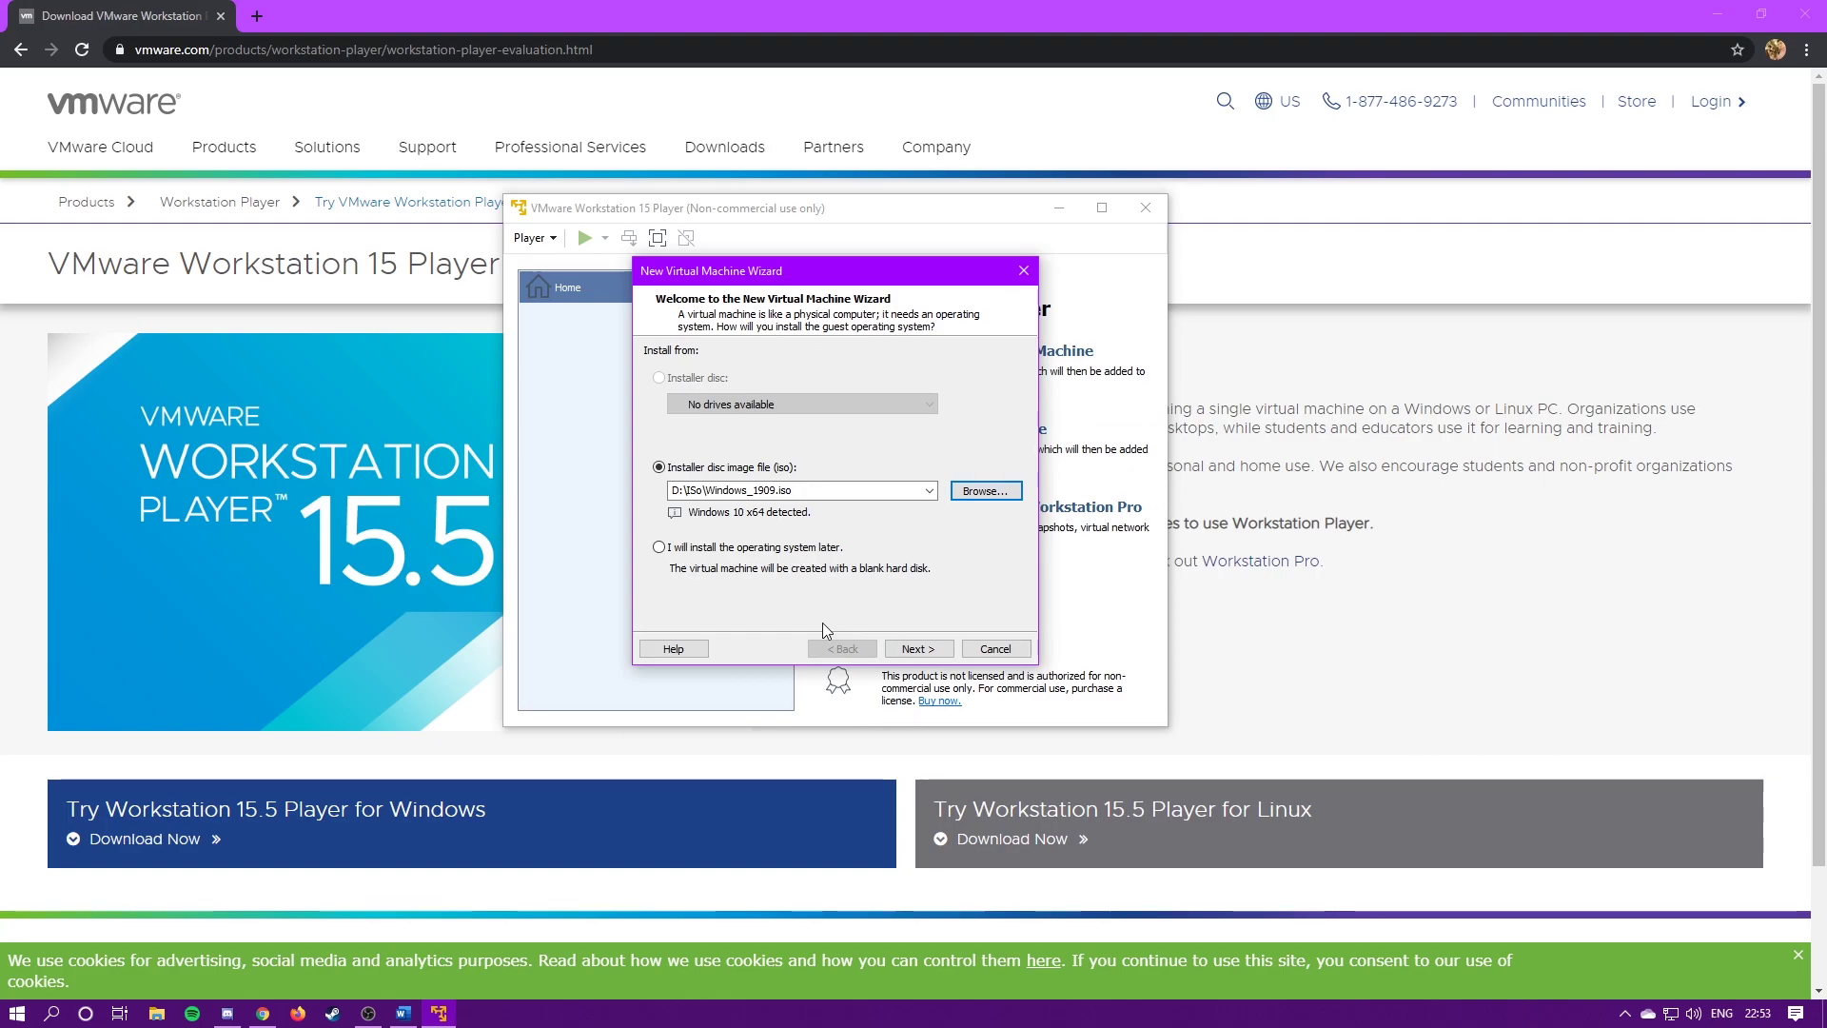
# Step: Name the virtual machine 'Windows 1909' and accept the 60 GB disk split into multiple files
pyautogui.click(916, 649)
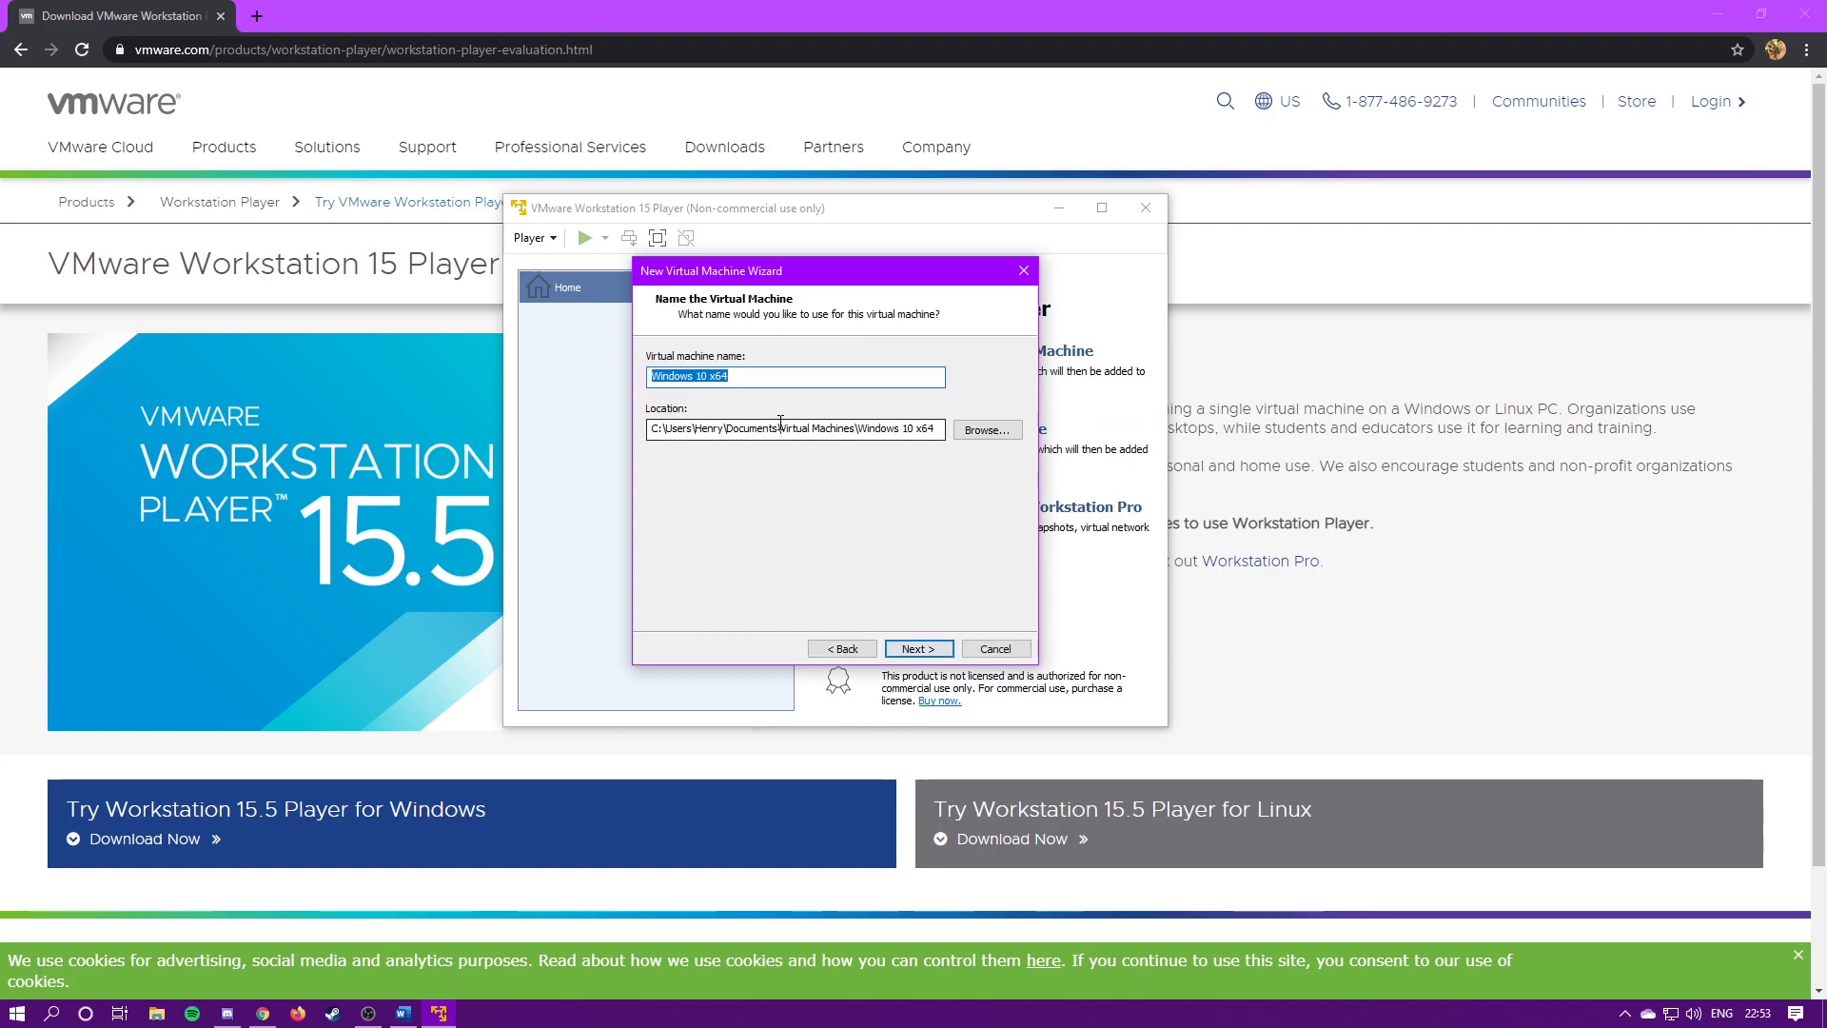
pyautogui.write('Windows 1903')
pyautogui.press('BackSpace')
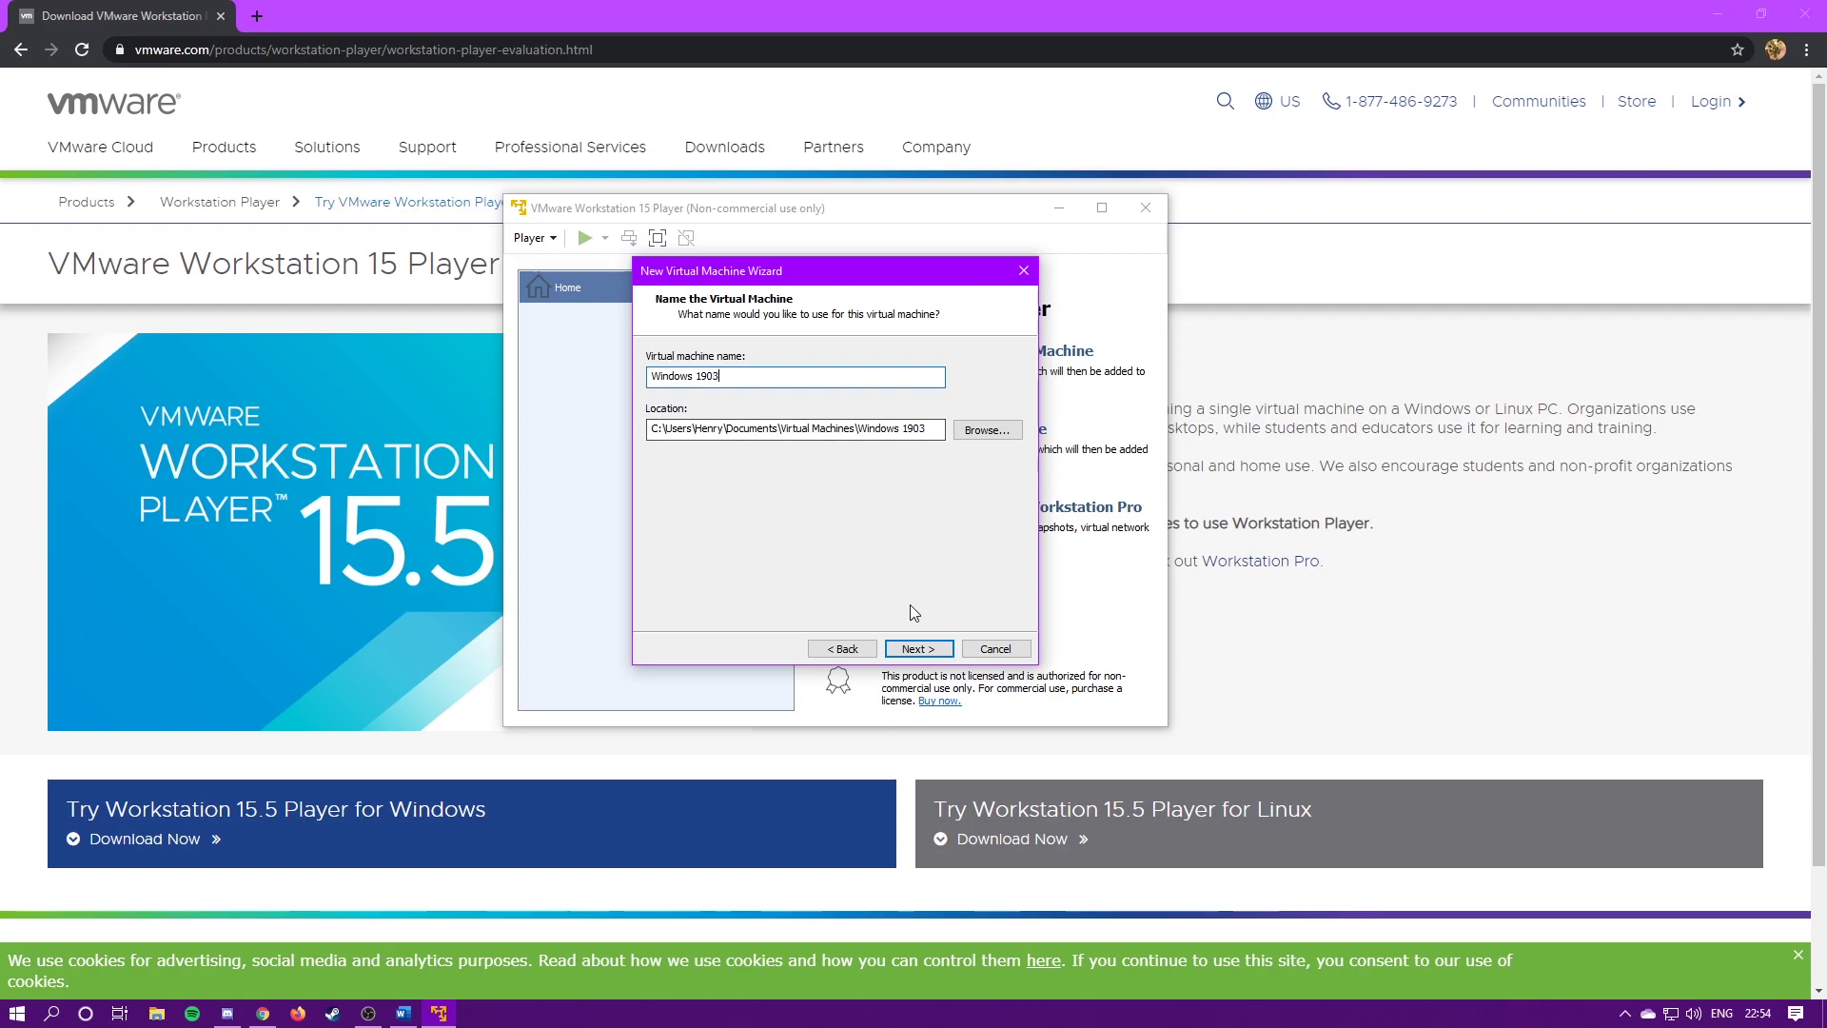
pyautogui.click(919, 649)
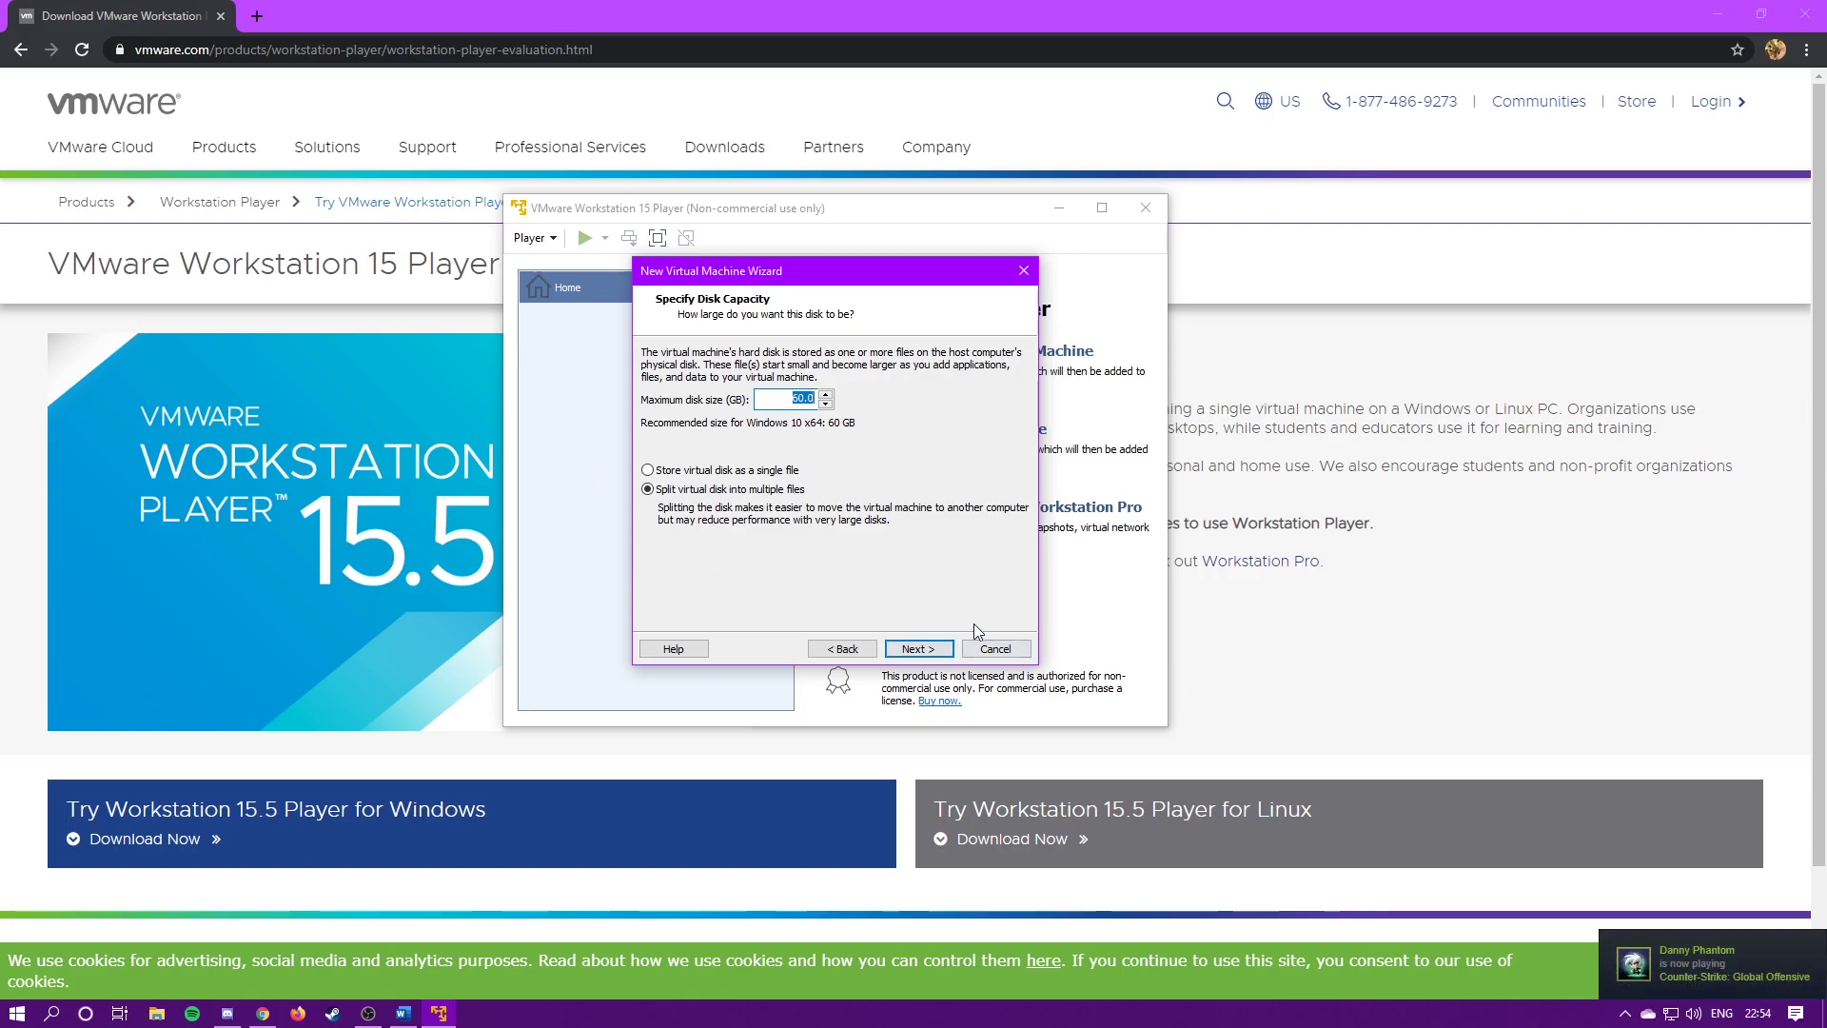
pyautogui.click(919, 649)
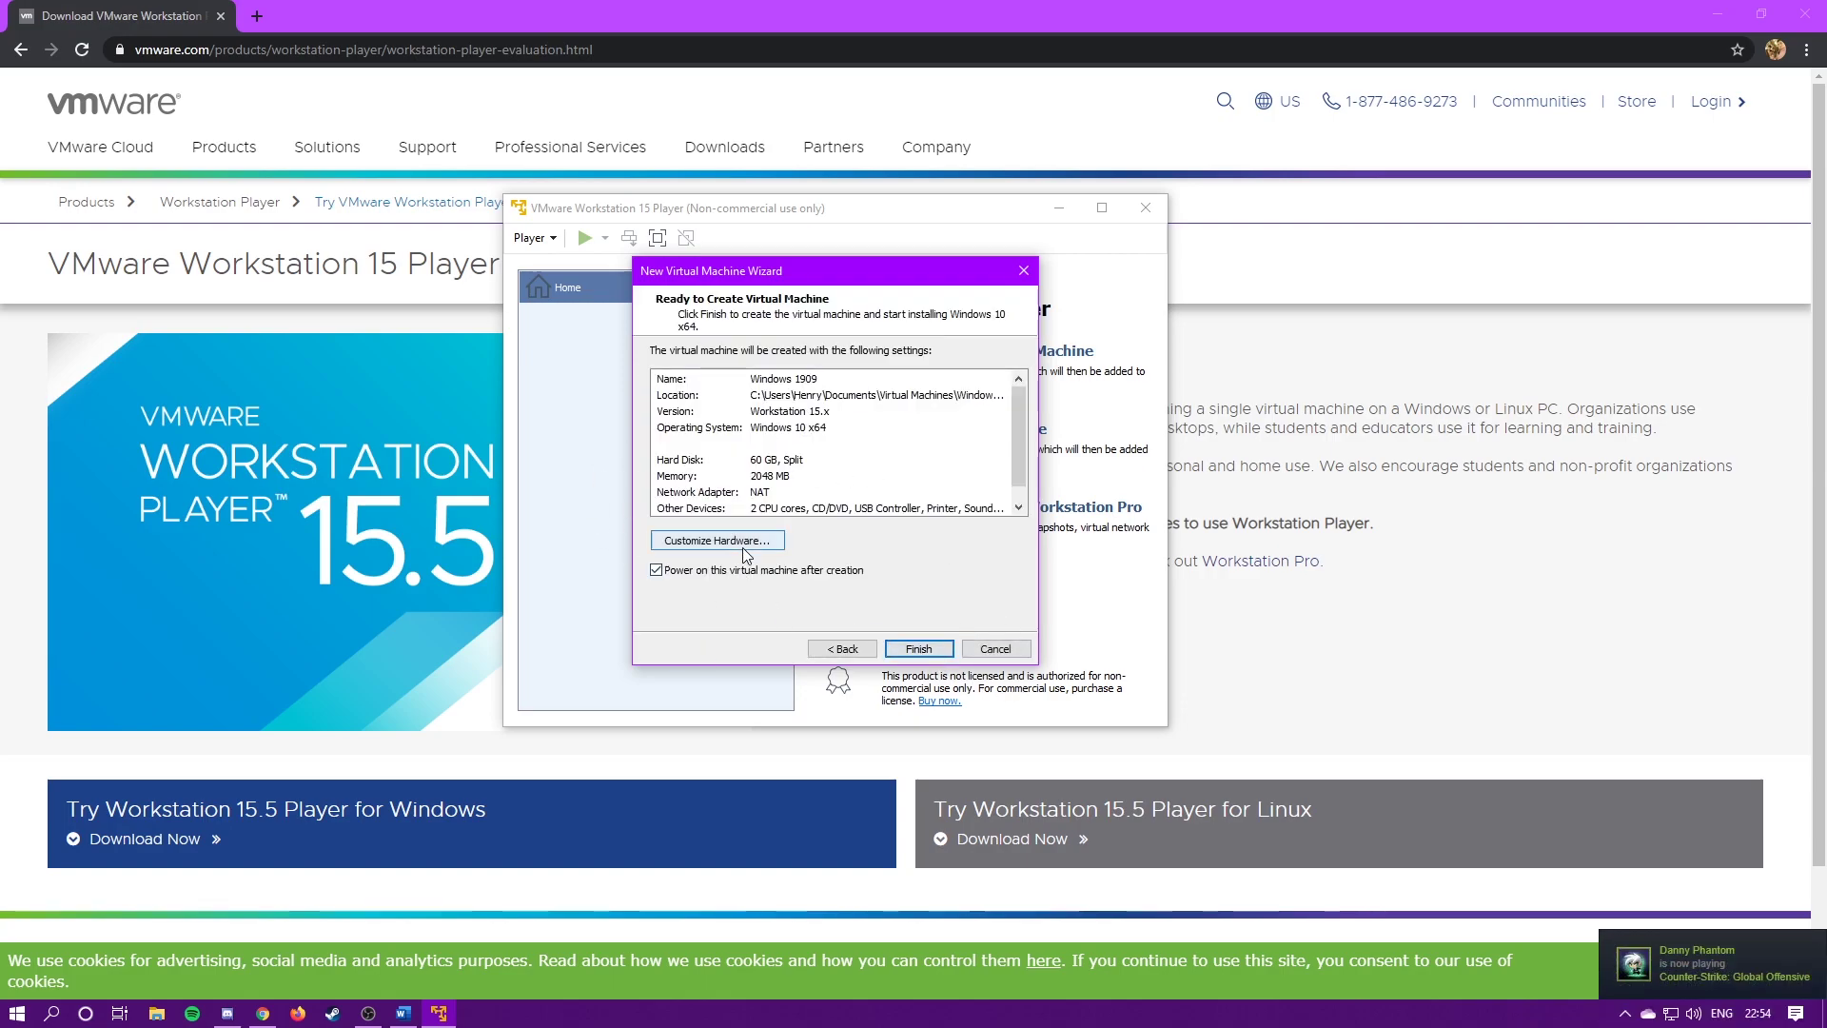
# Step: Raise the VM's memory from 2 GB to 8 GB in the hardware settings, checking processors
pyautogui.click(705, 545)
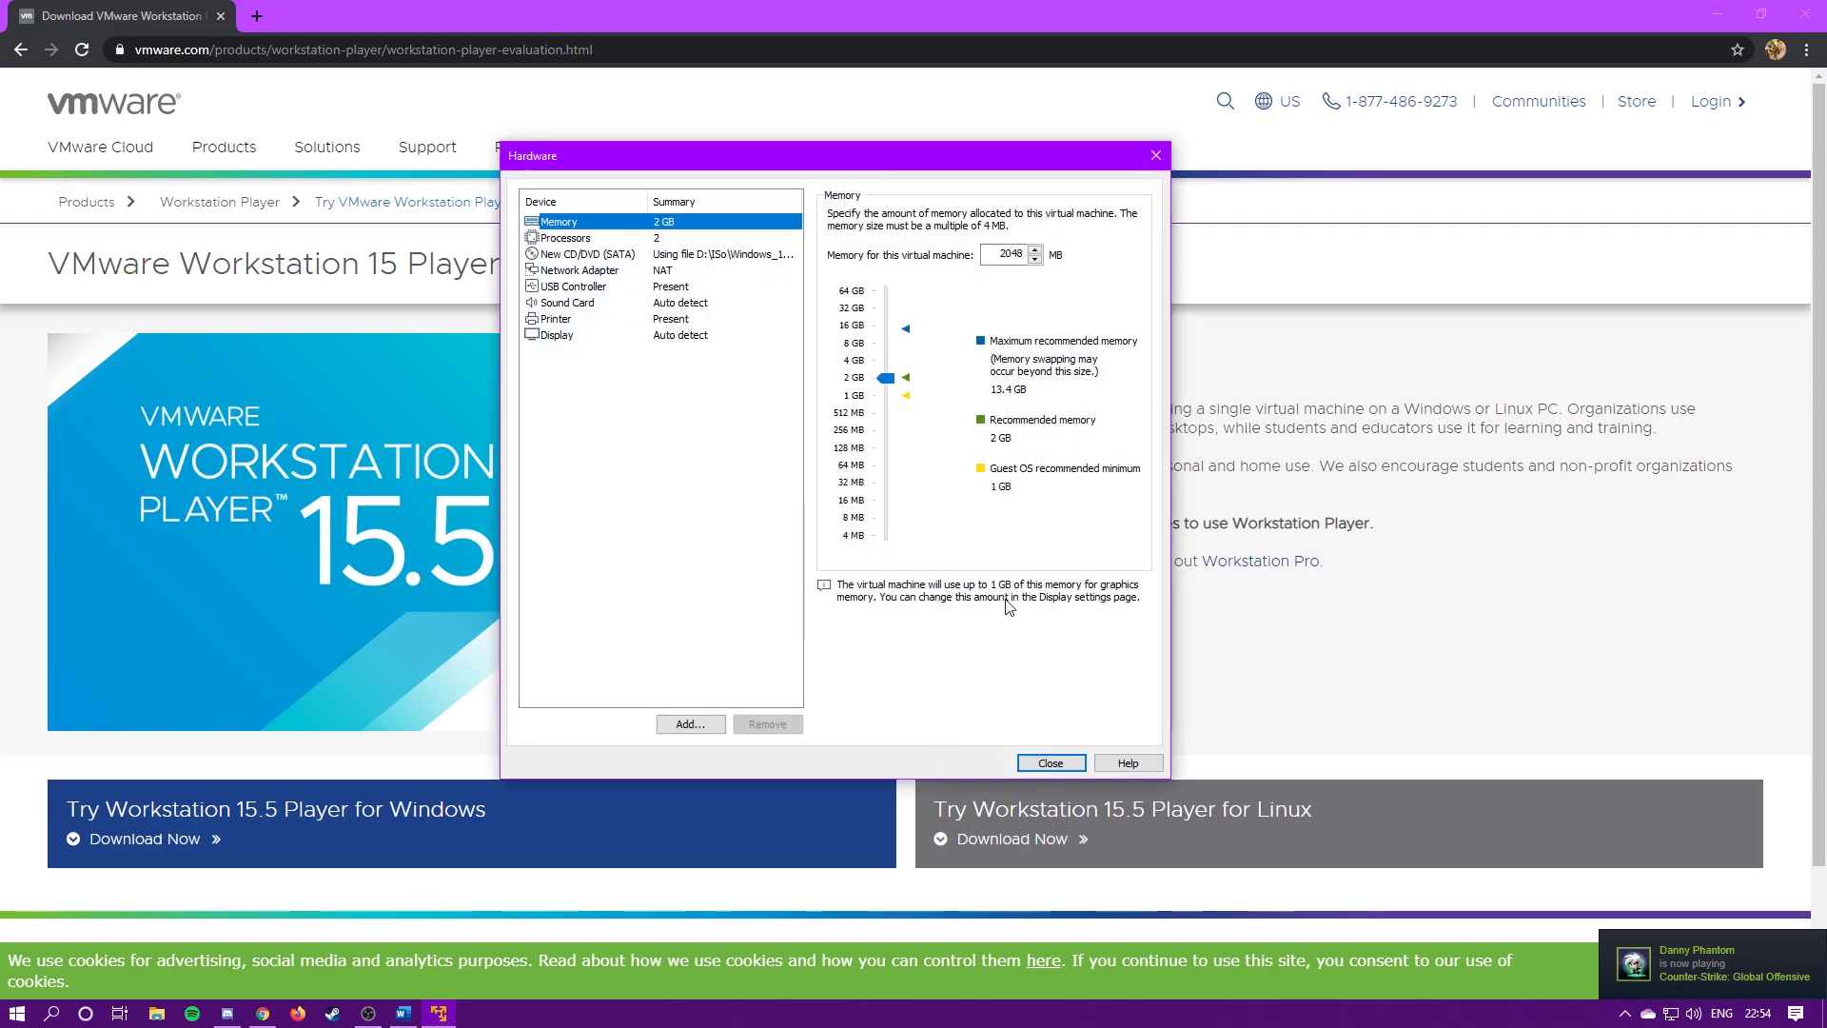
pyautogui.moveTo(885, 378); pyautogui.dragTo(885, 343)
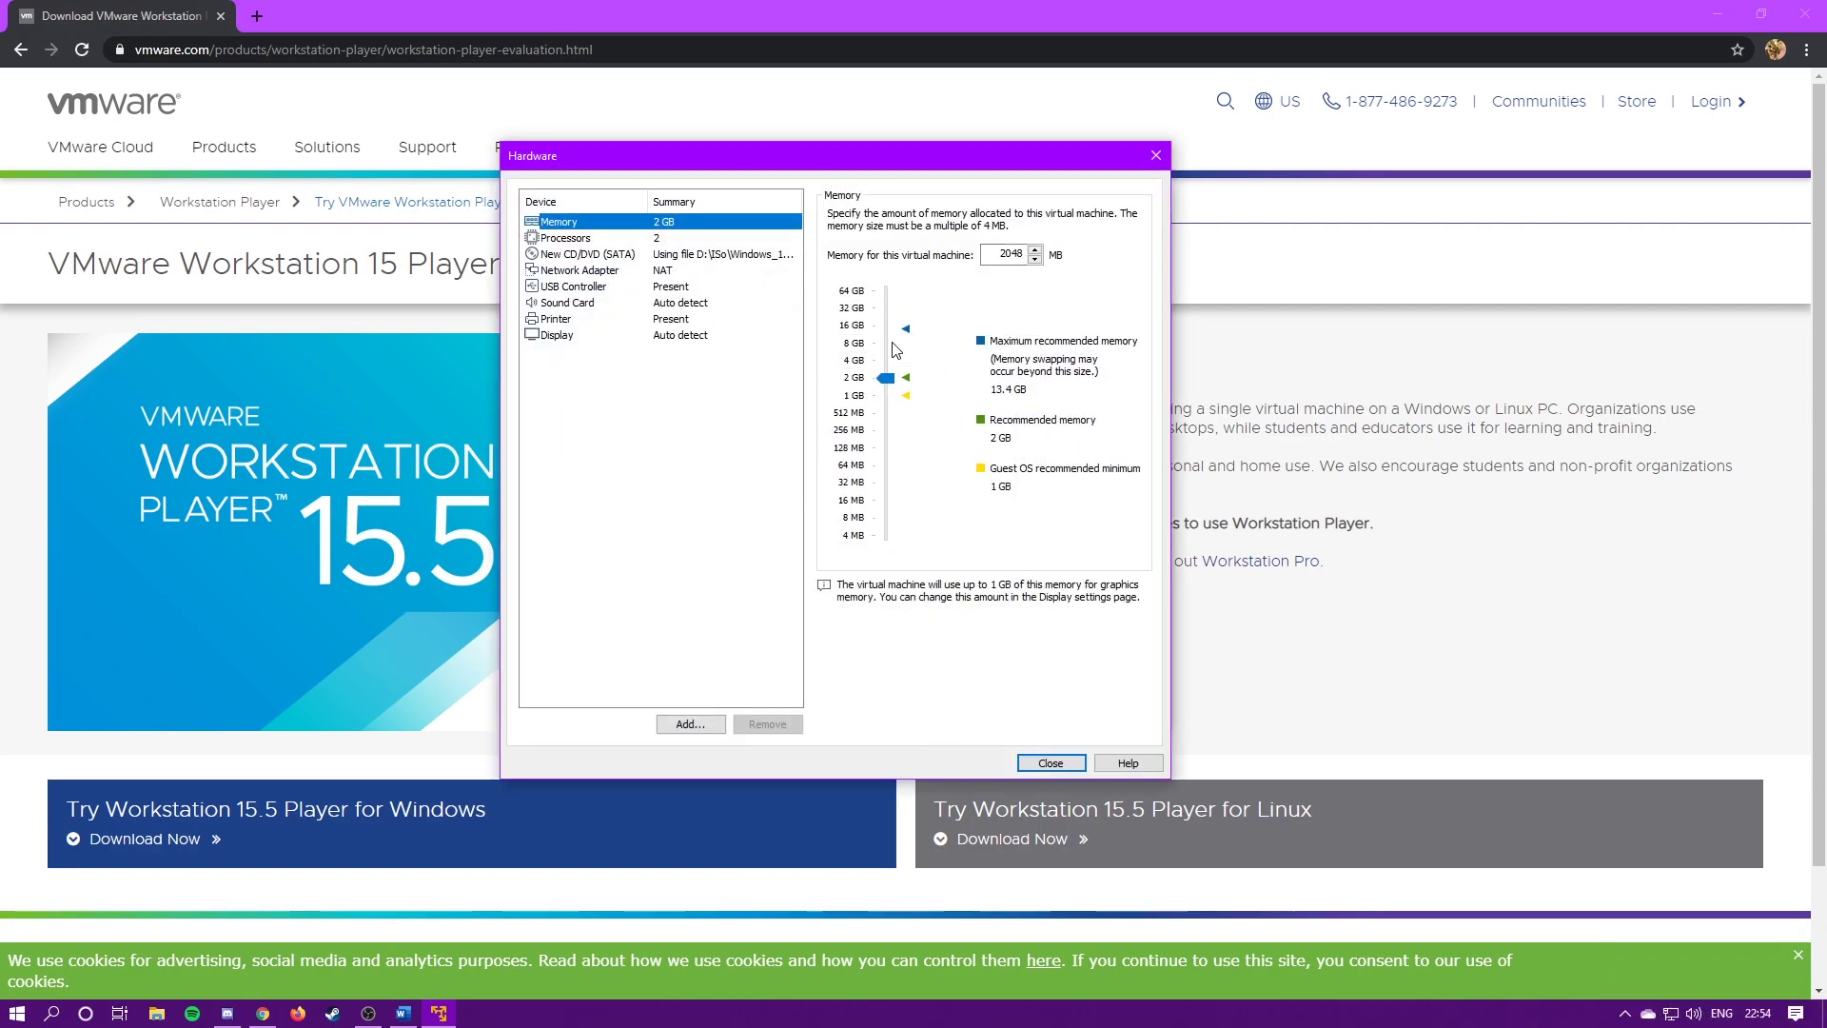
pyautogui.click(666, 239)
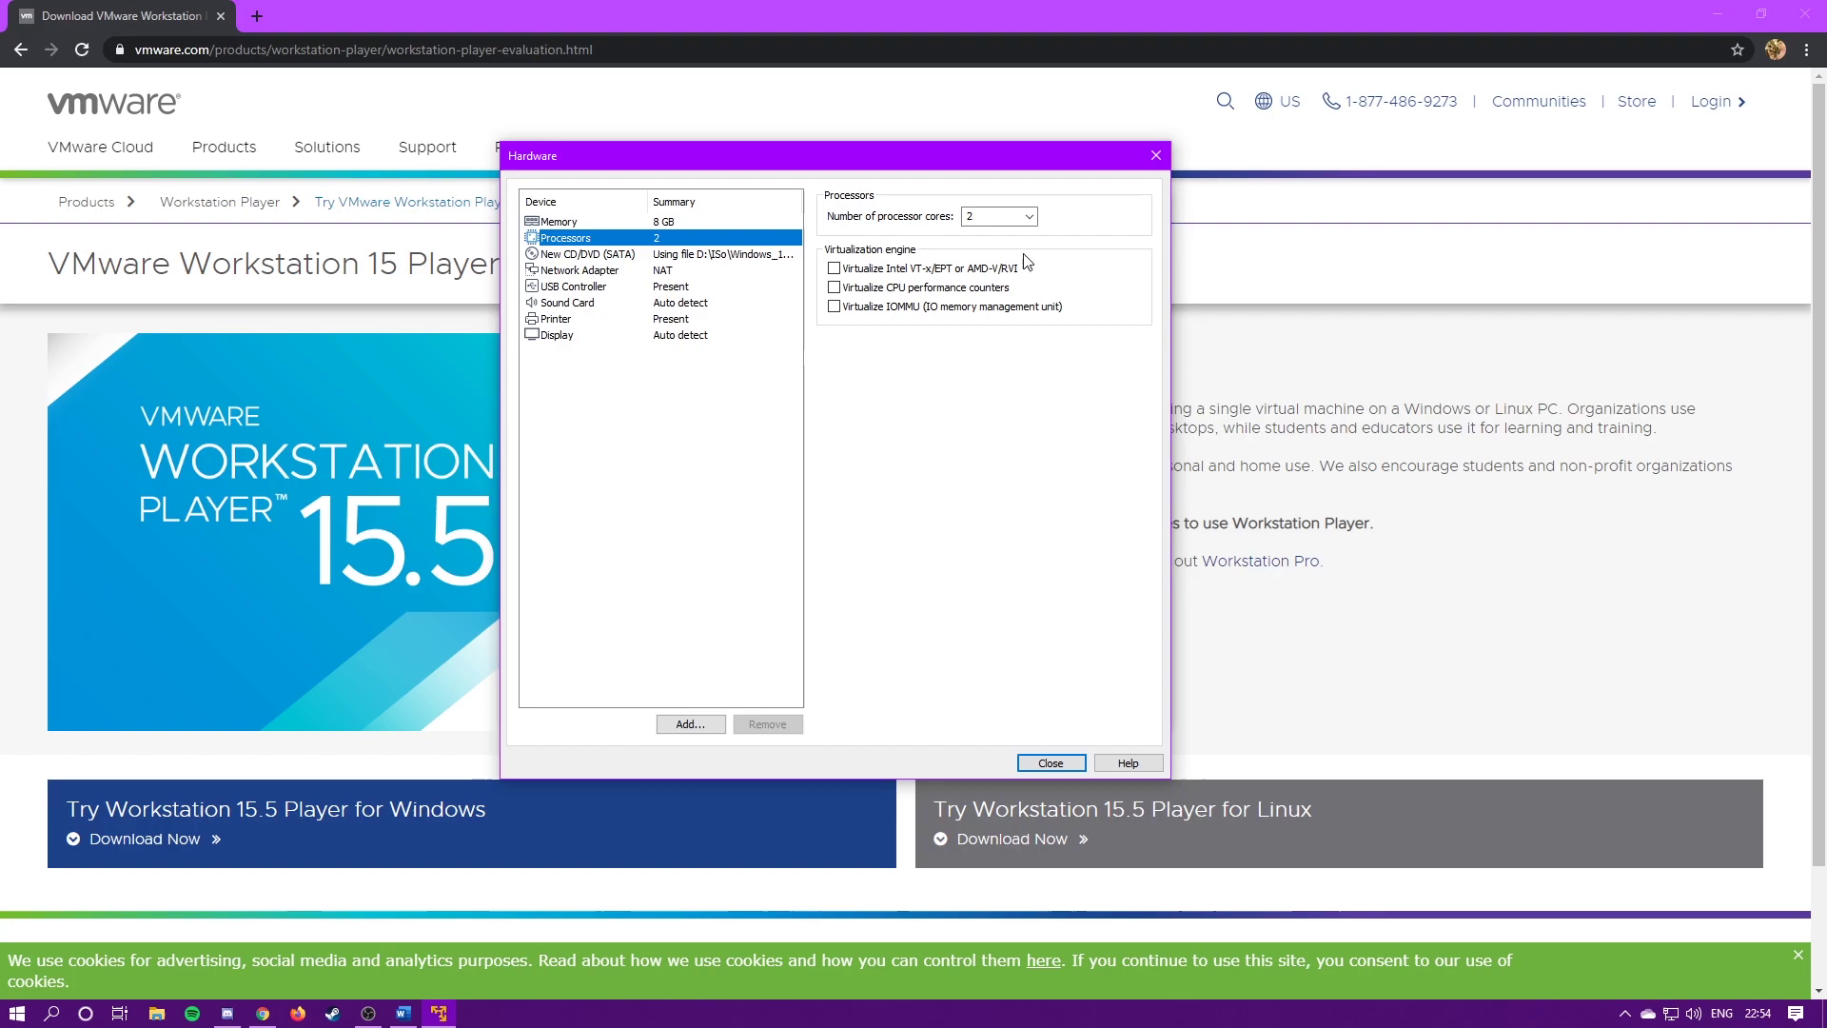
pyautogui.click(1039, 764)
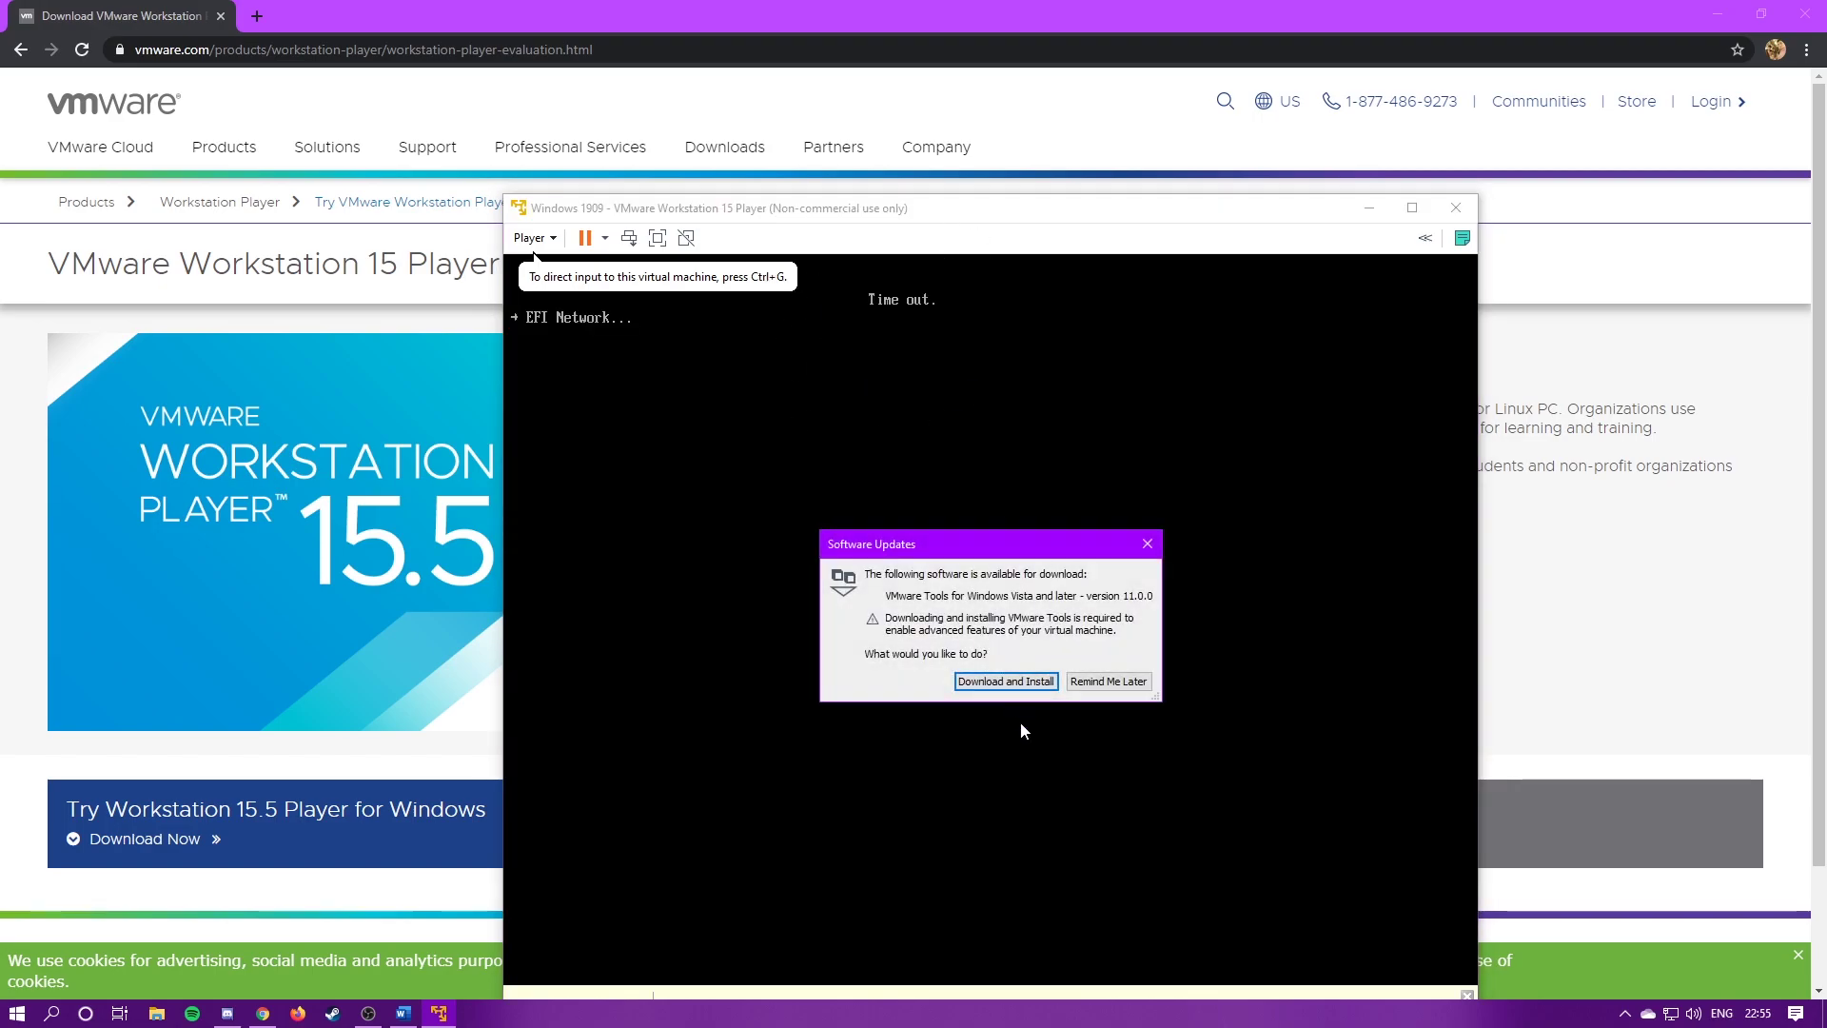
# Step: Download and install VMware Tools with administrator permission, then maximize the VM window
pyautogui.moveTo(1003, 545); pyautogui.dragTo(908, 464)
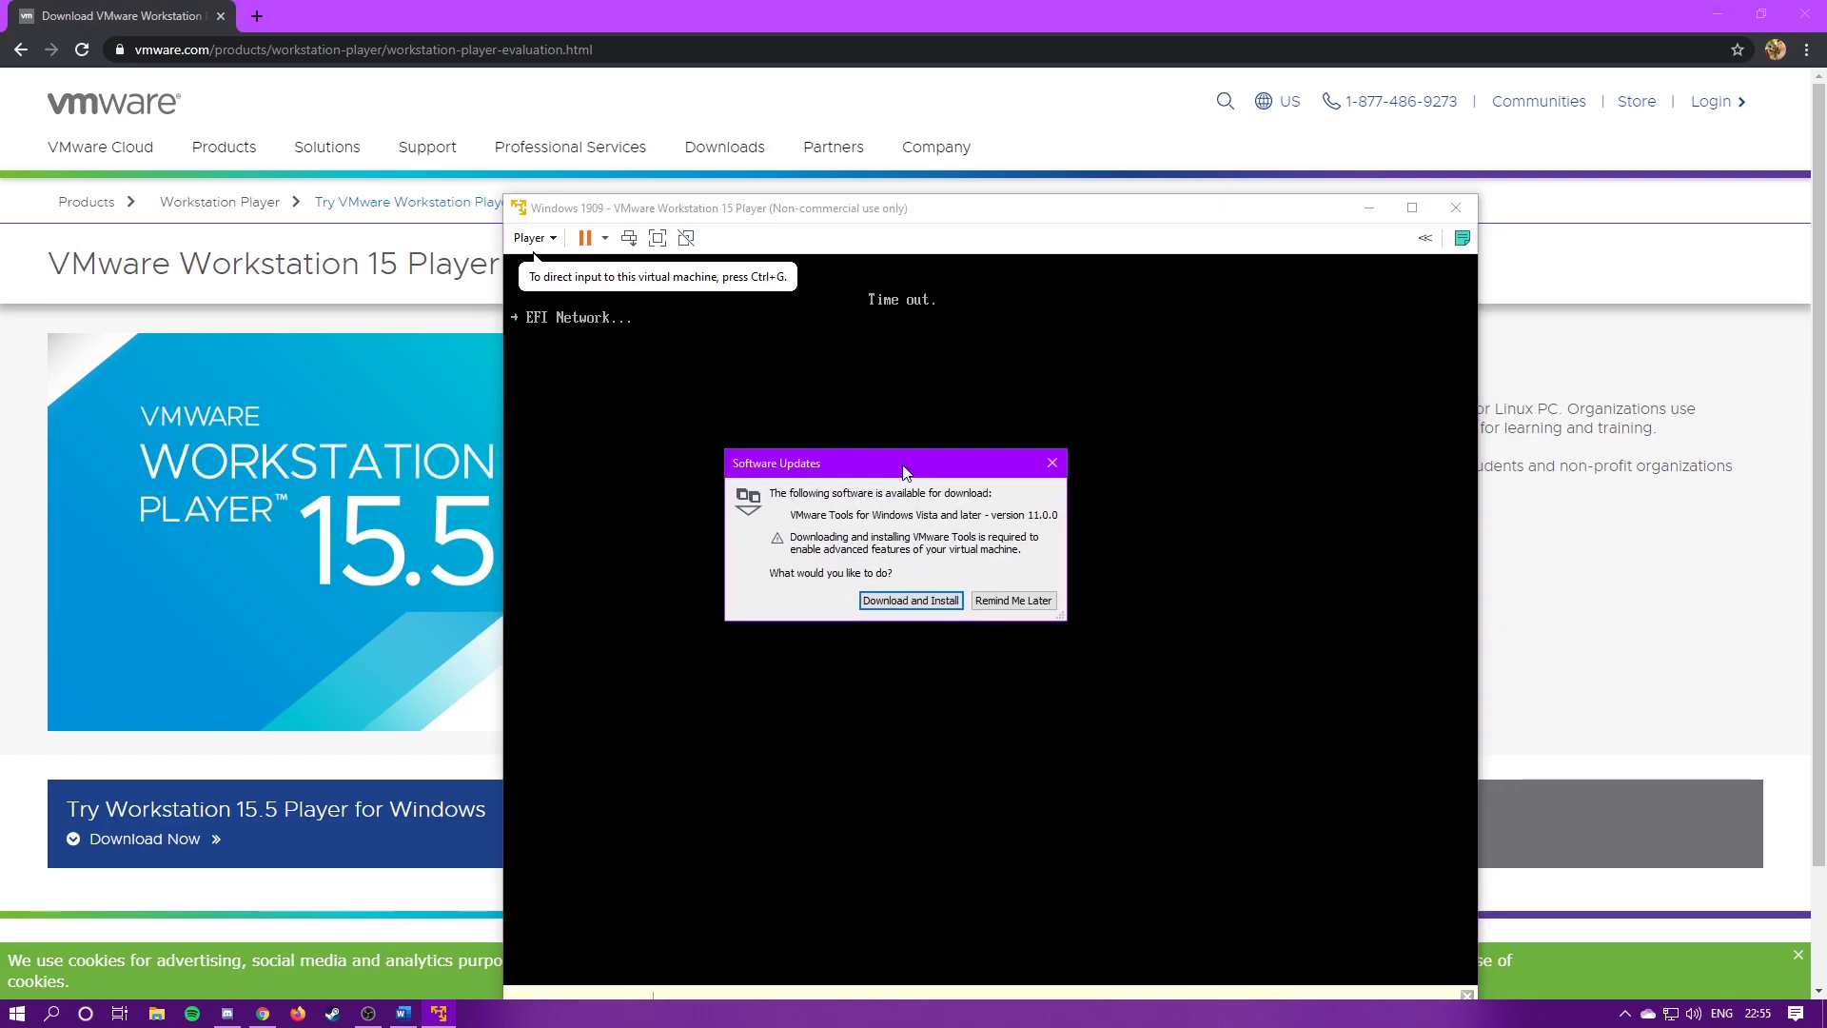
pyautogui.click(937, 601)
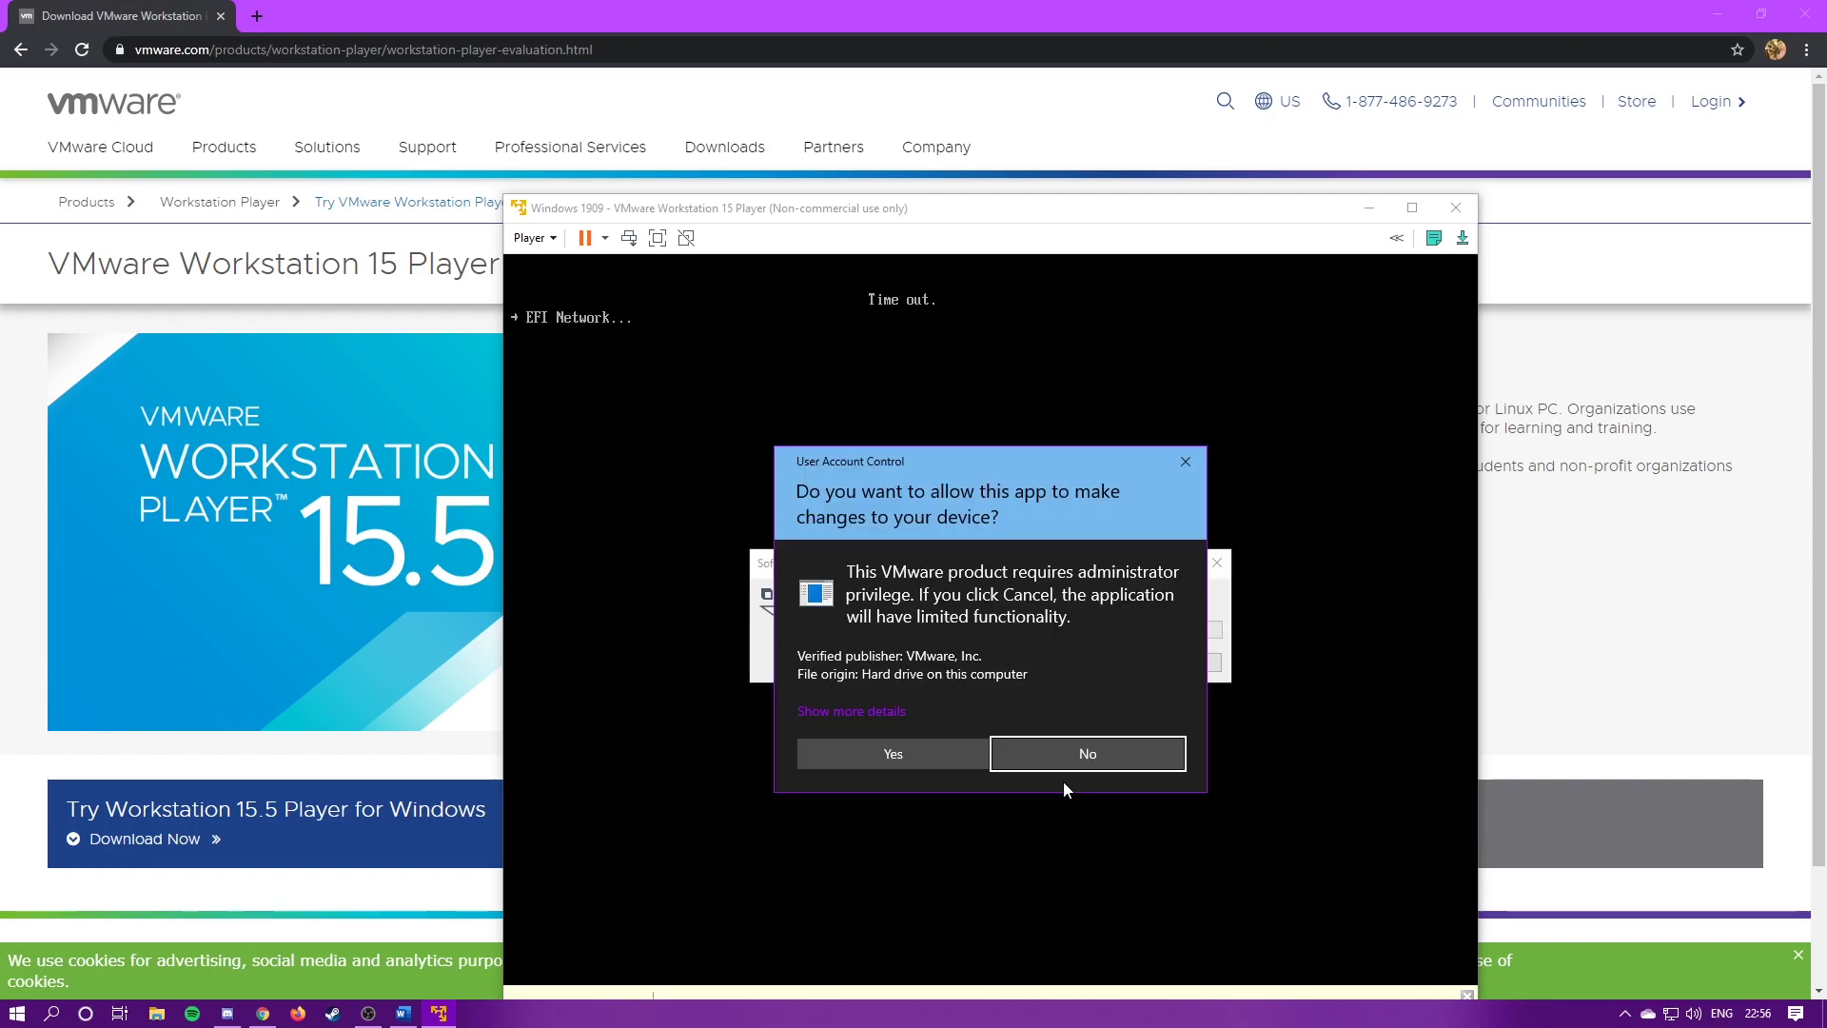
pyautogui.click(904, 756)
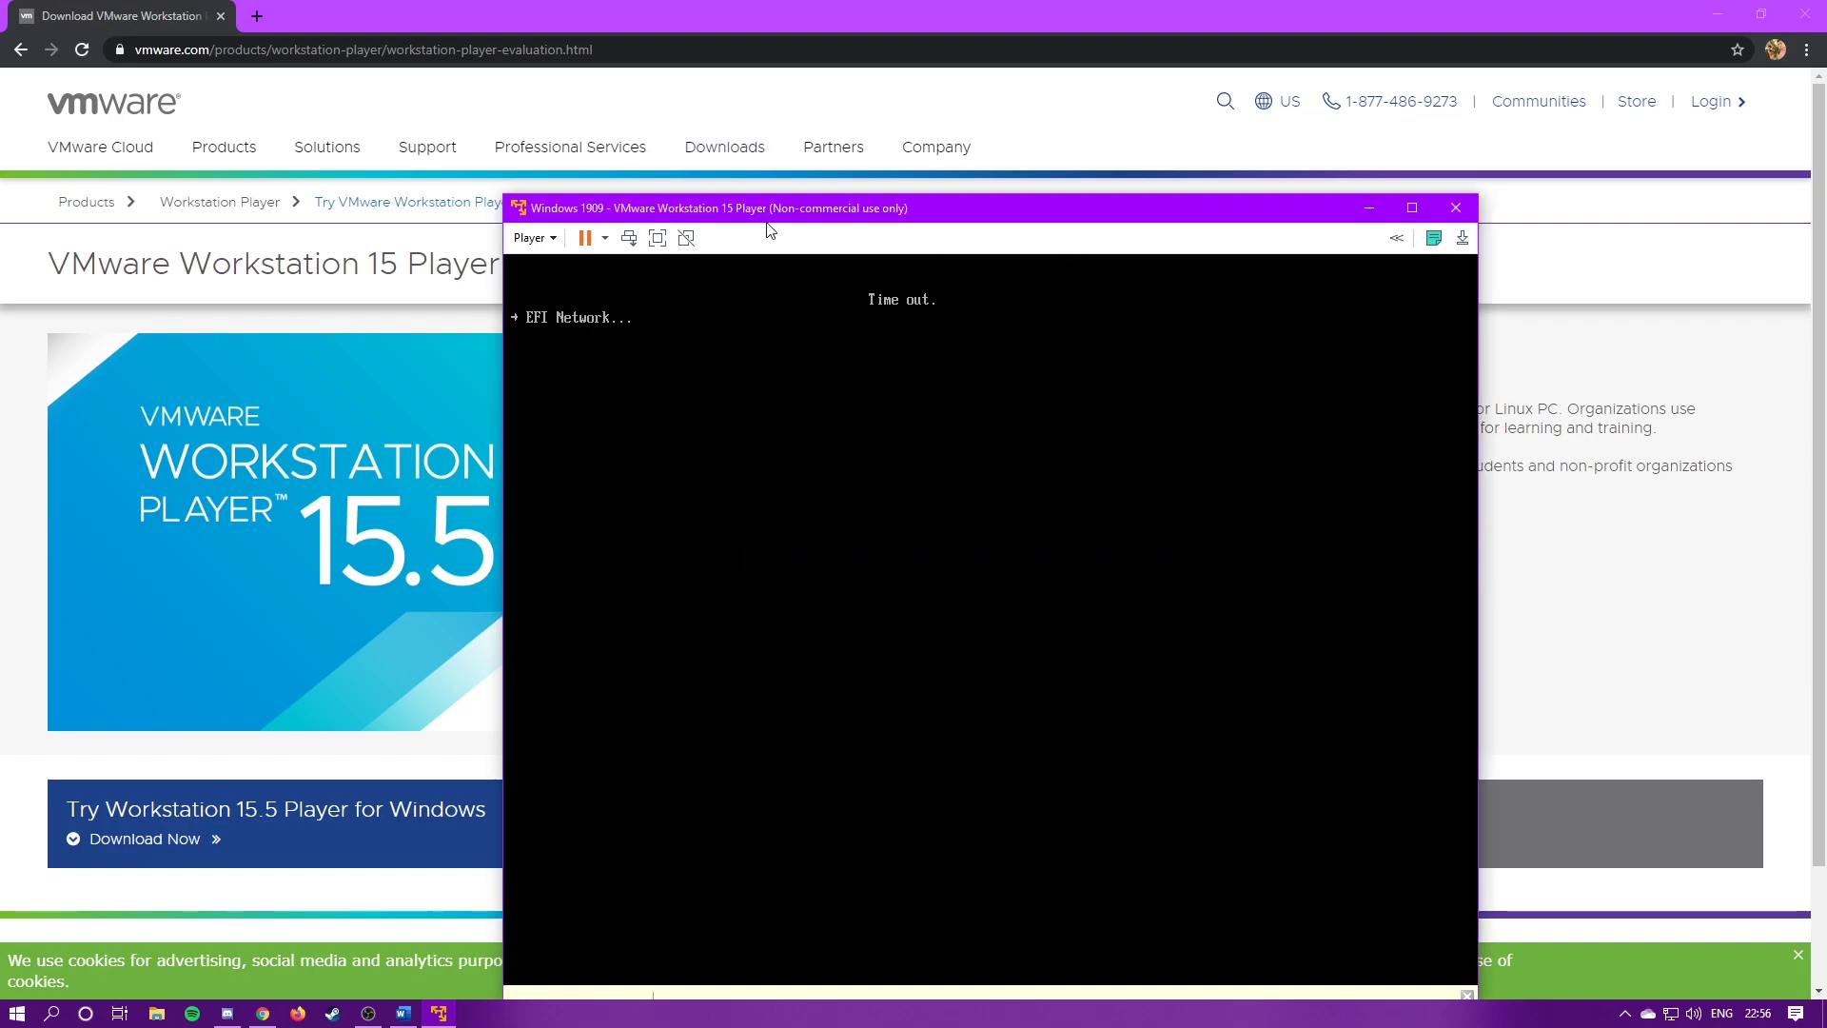
pyautogui.doubleClick(899, 214)
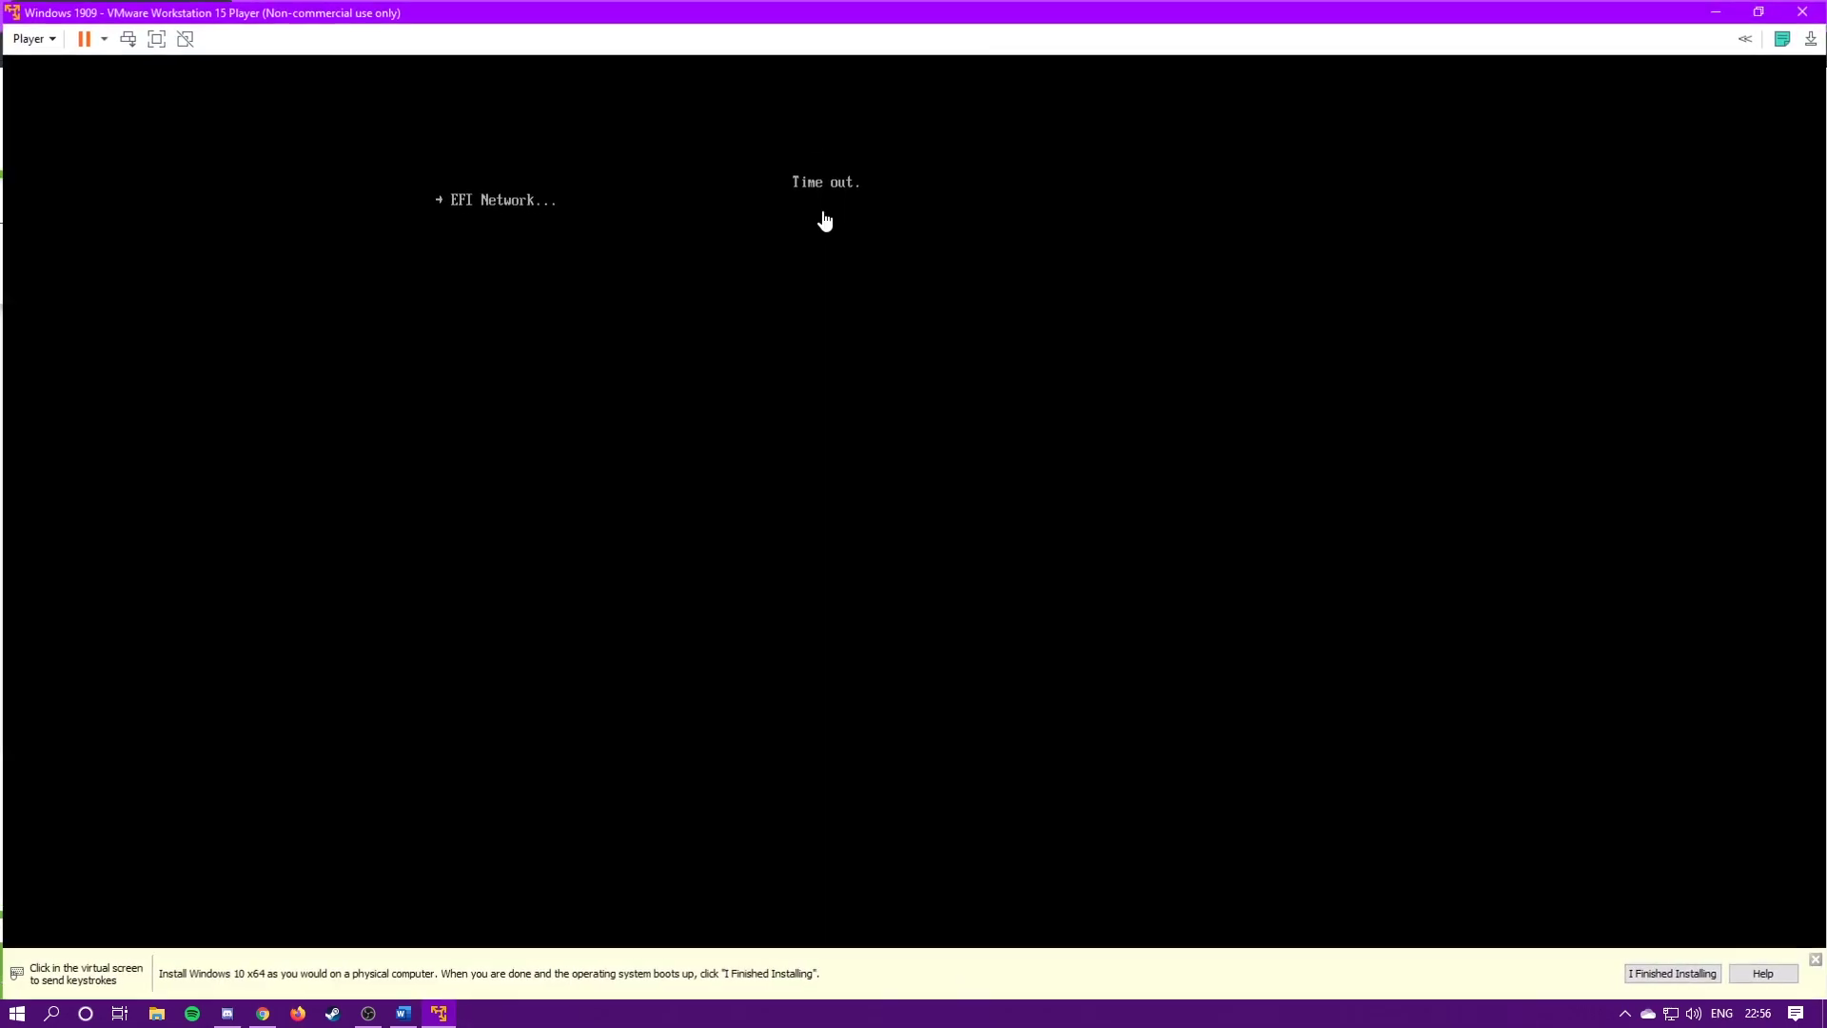
# Step: Restart the guest and boot it from the Windows DVD to the Setup language page
pyautogui.click(102, 37)
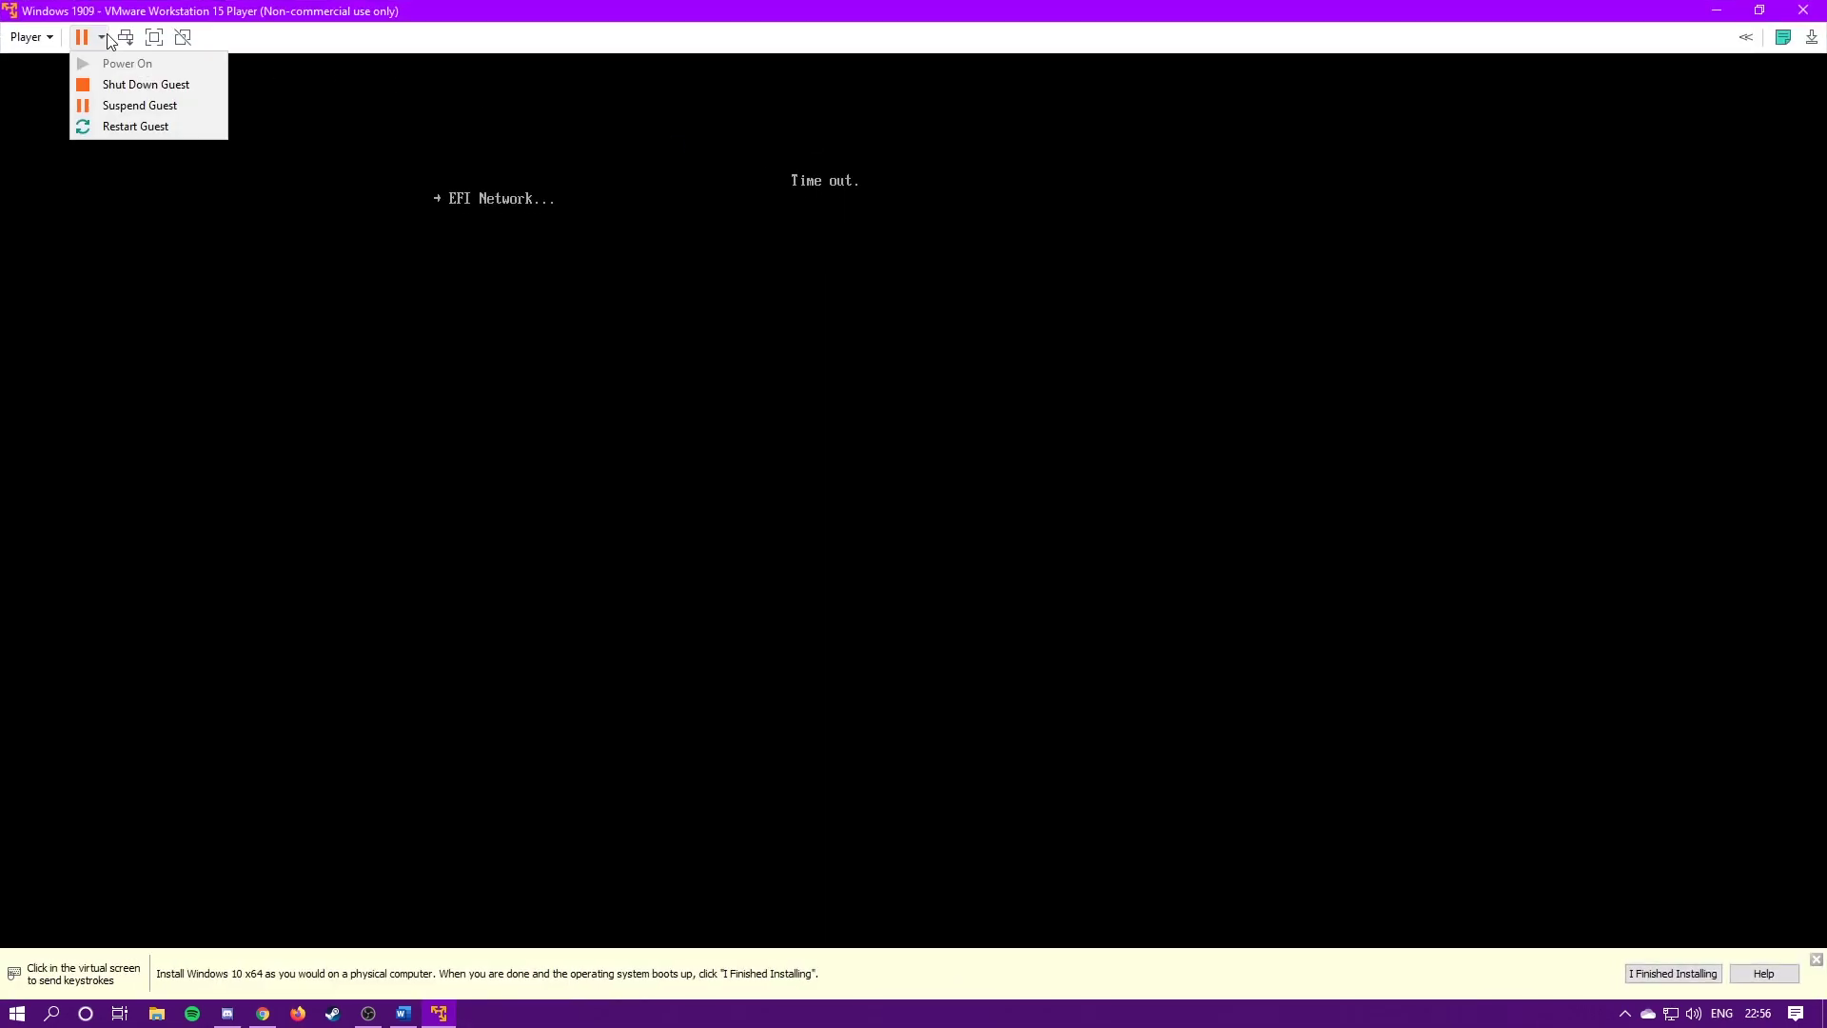
pyautogui.click(133, 126)
pyautogui.click(955, 542)
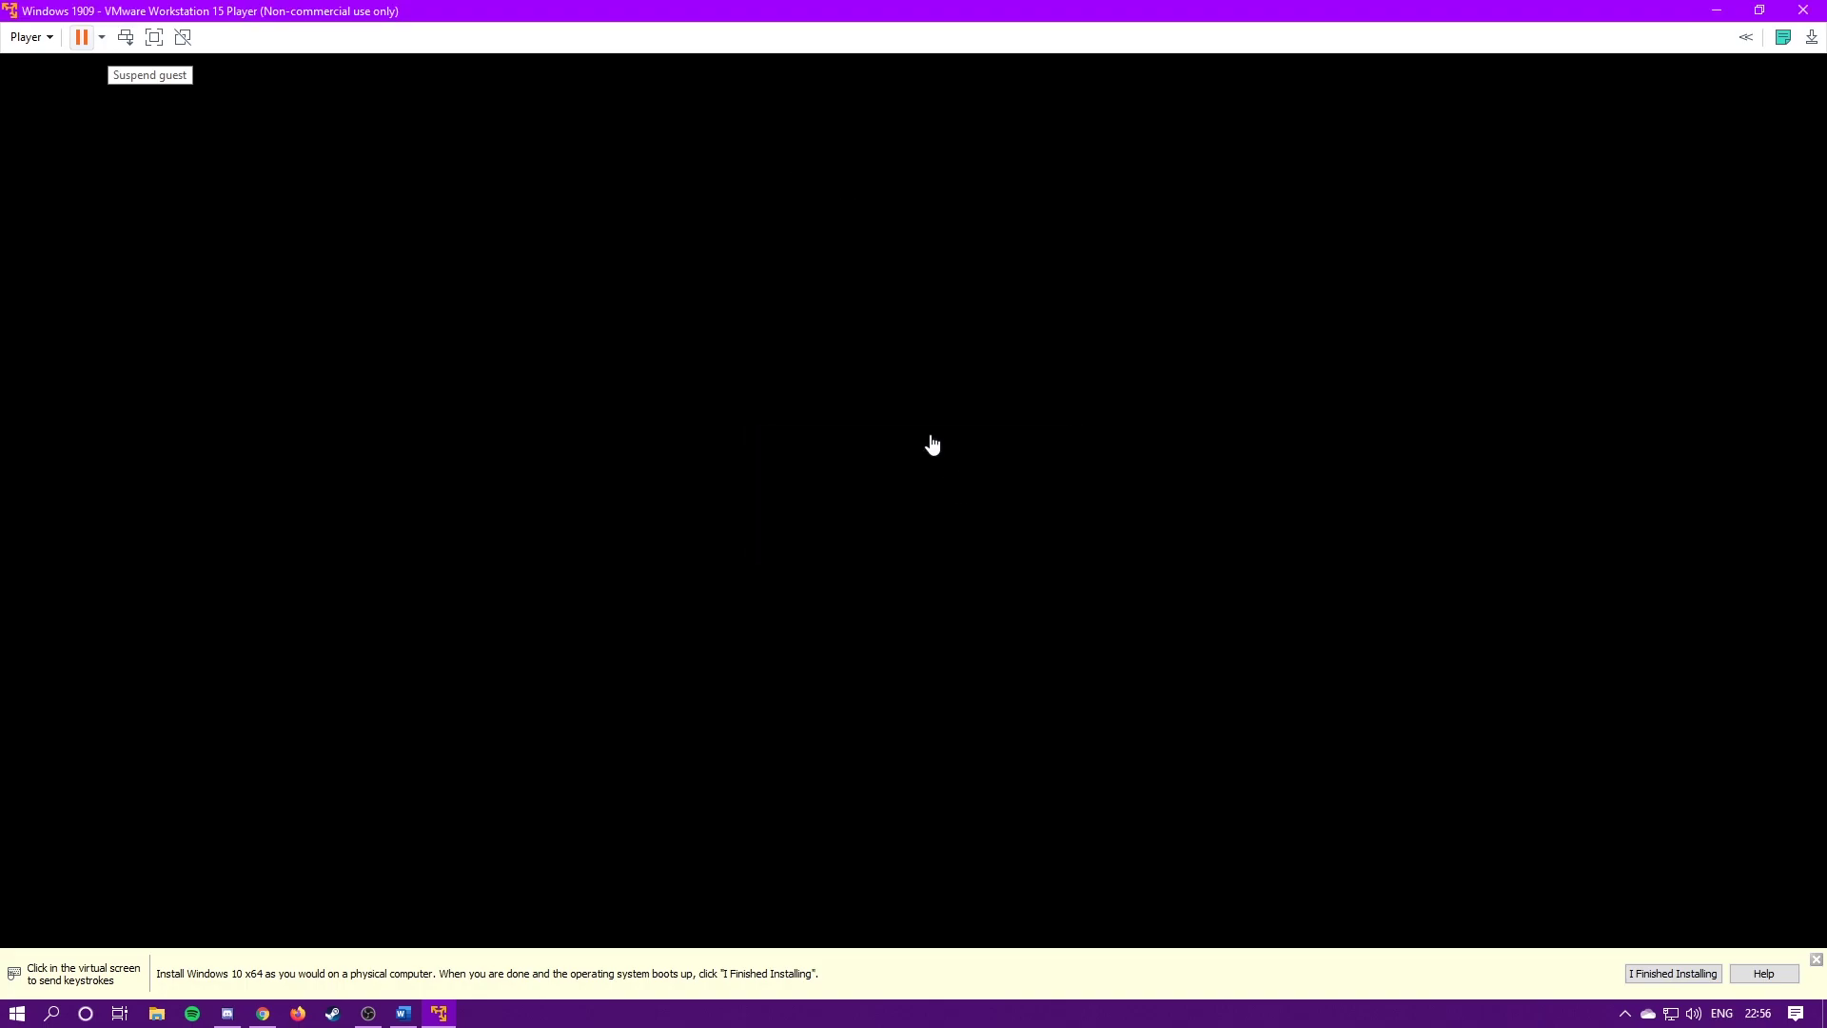
pyautogui.click(914, 423)
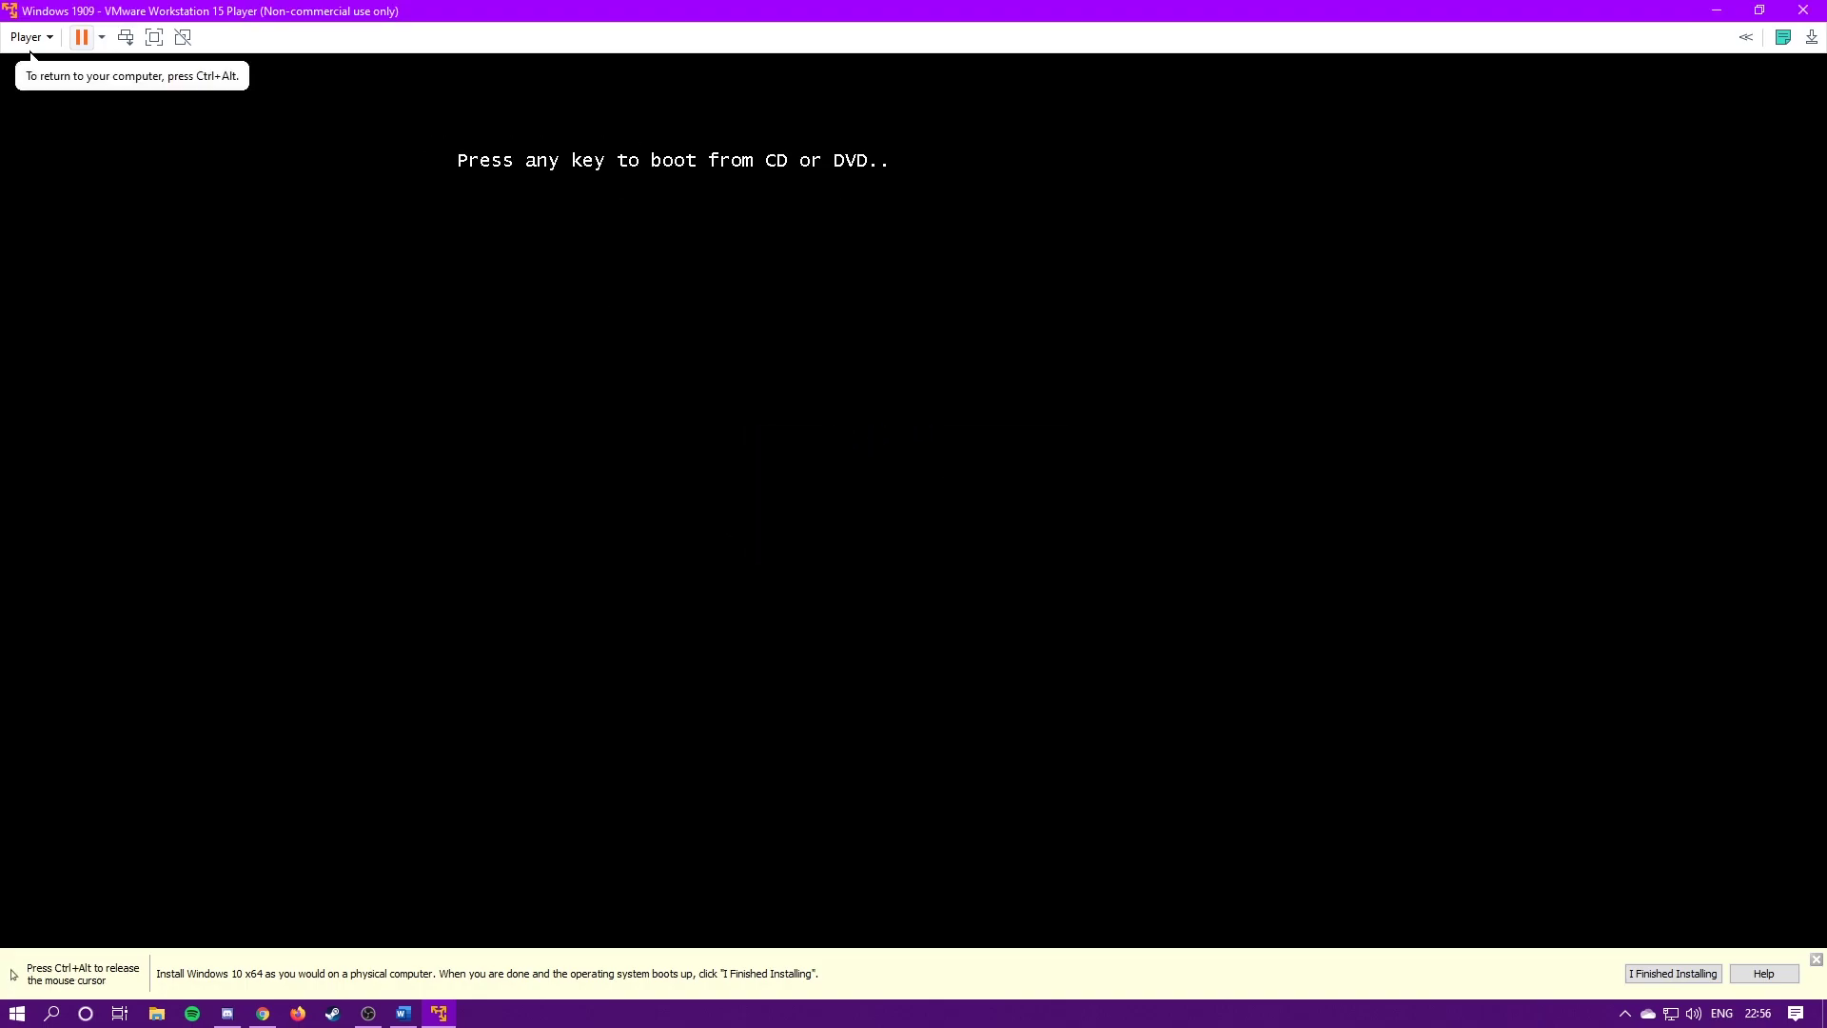
pyautogui.press('Return')
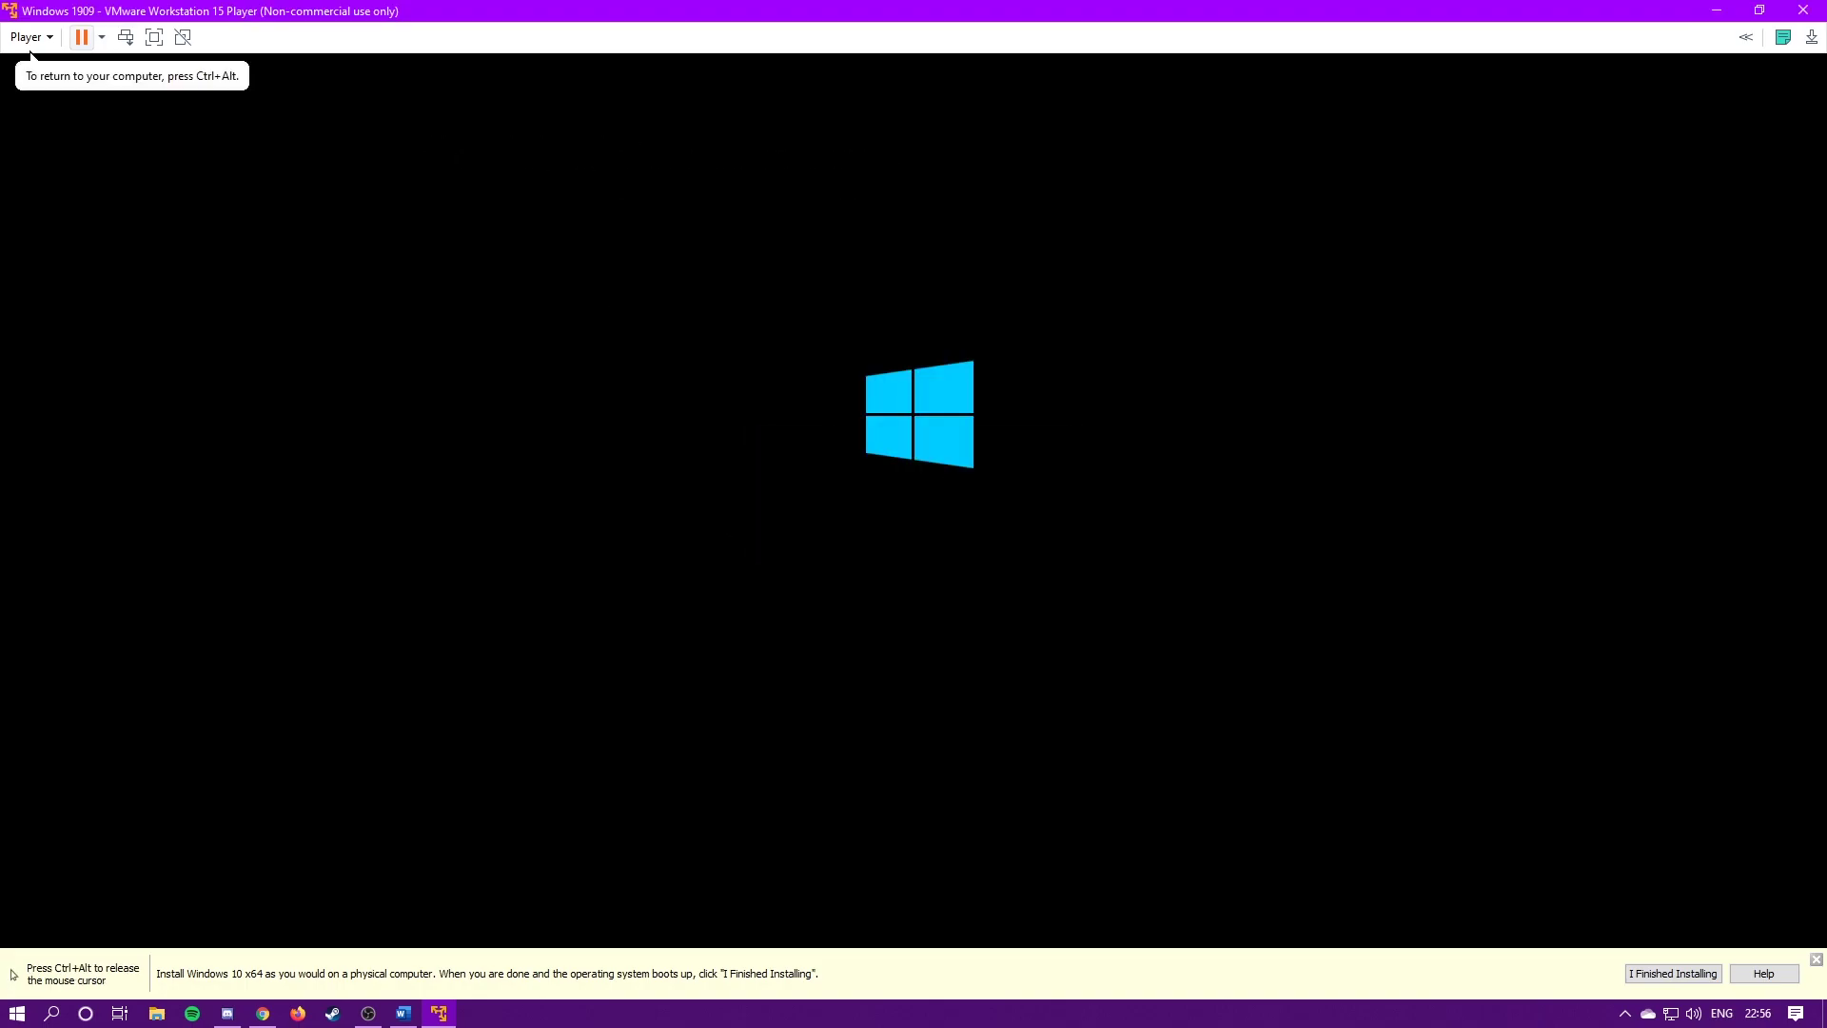
pyautogui.hotkey('ctrl', 'alt')
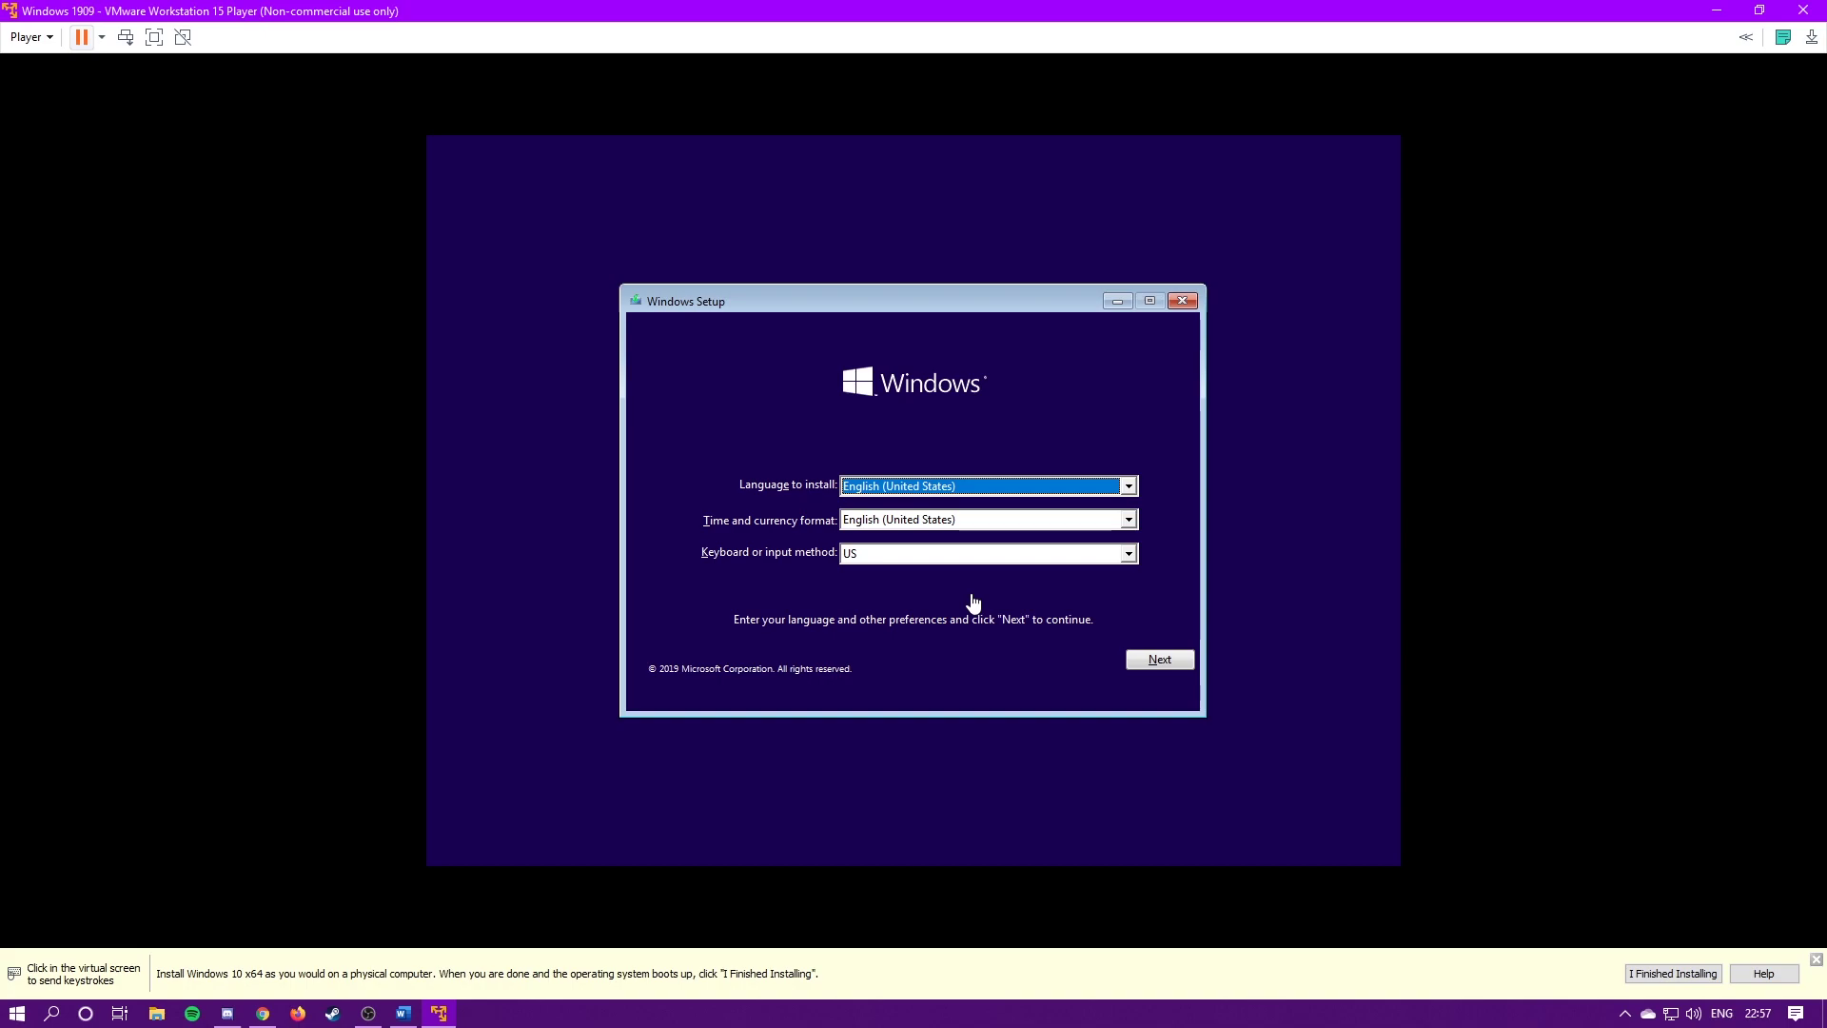
# Step: Start Windows Setup with default language, no product key, and the Windows 10 Pro edition
pyautogui.click(1140, 663)
pyautogui.click(925, 517)
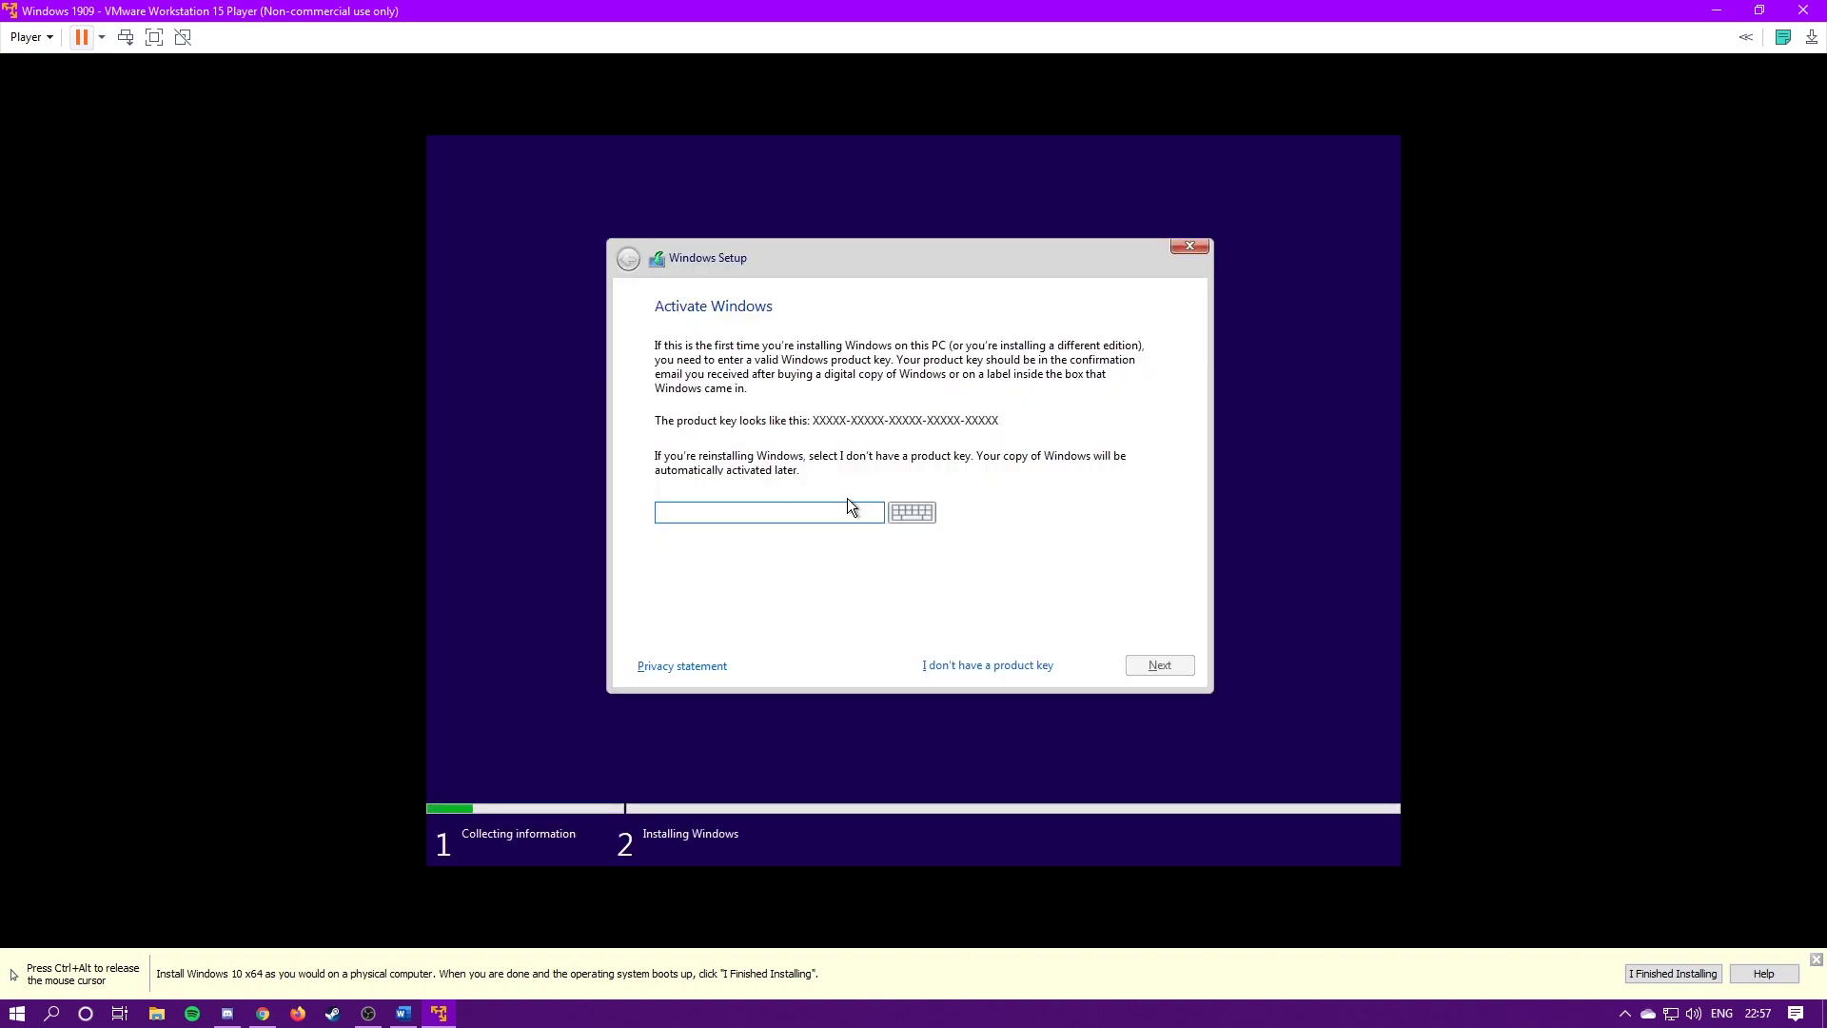
pyautogui.click(978, 665)
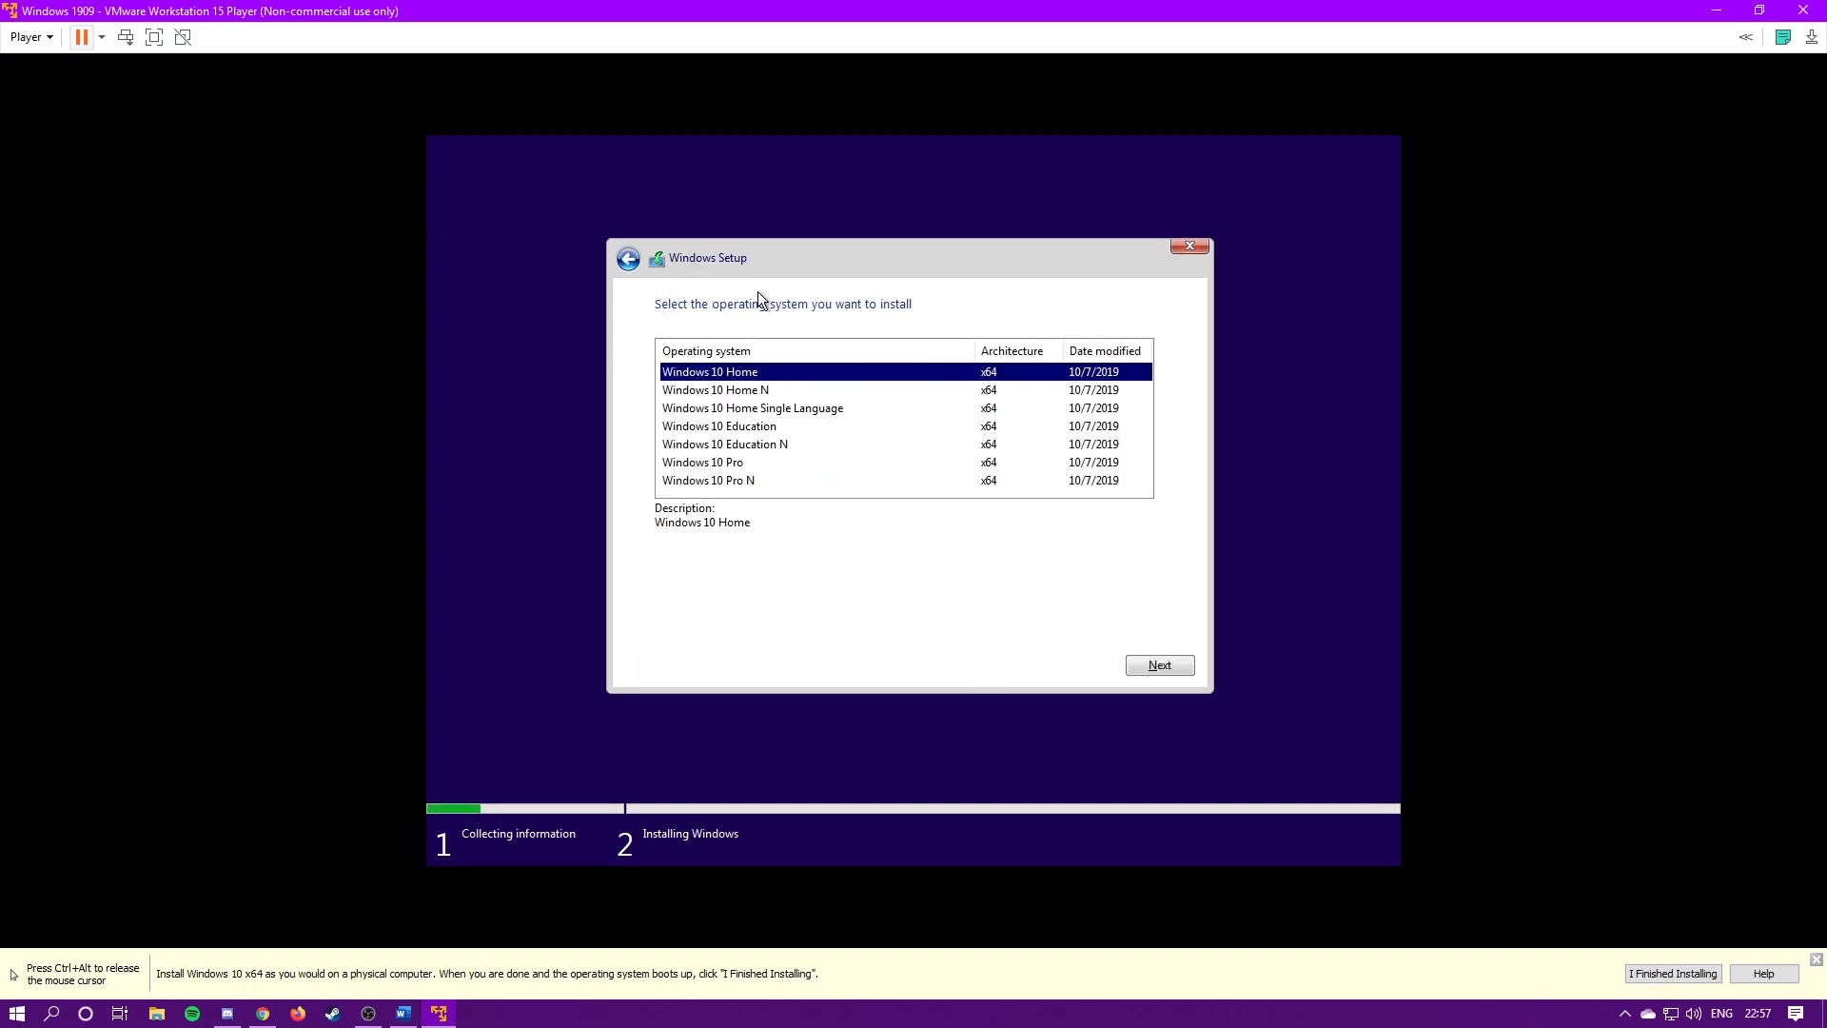
pyautogui.click(697, 465)
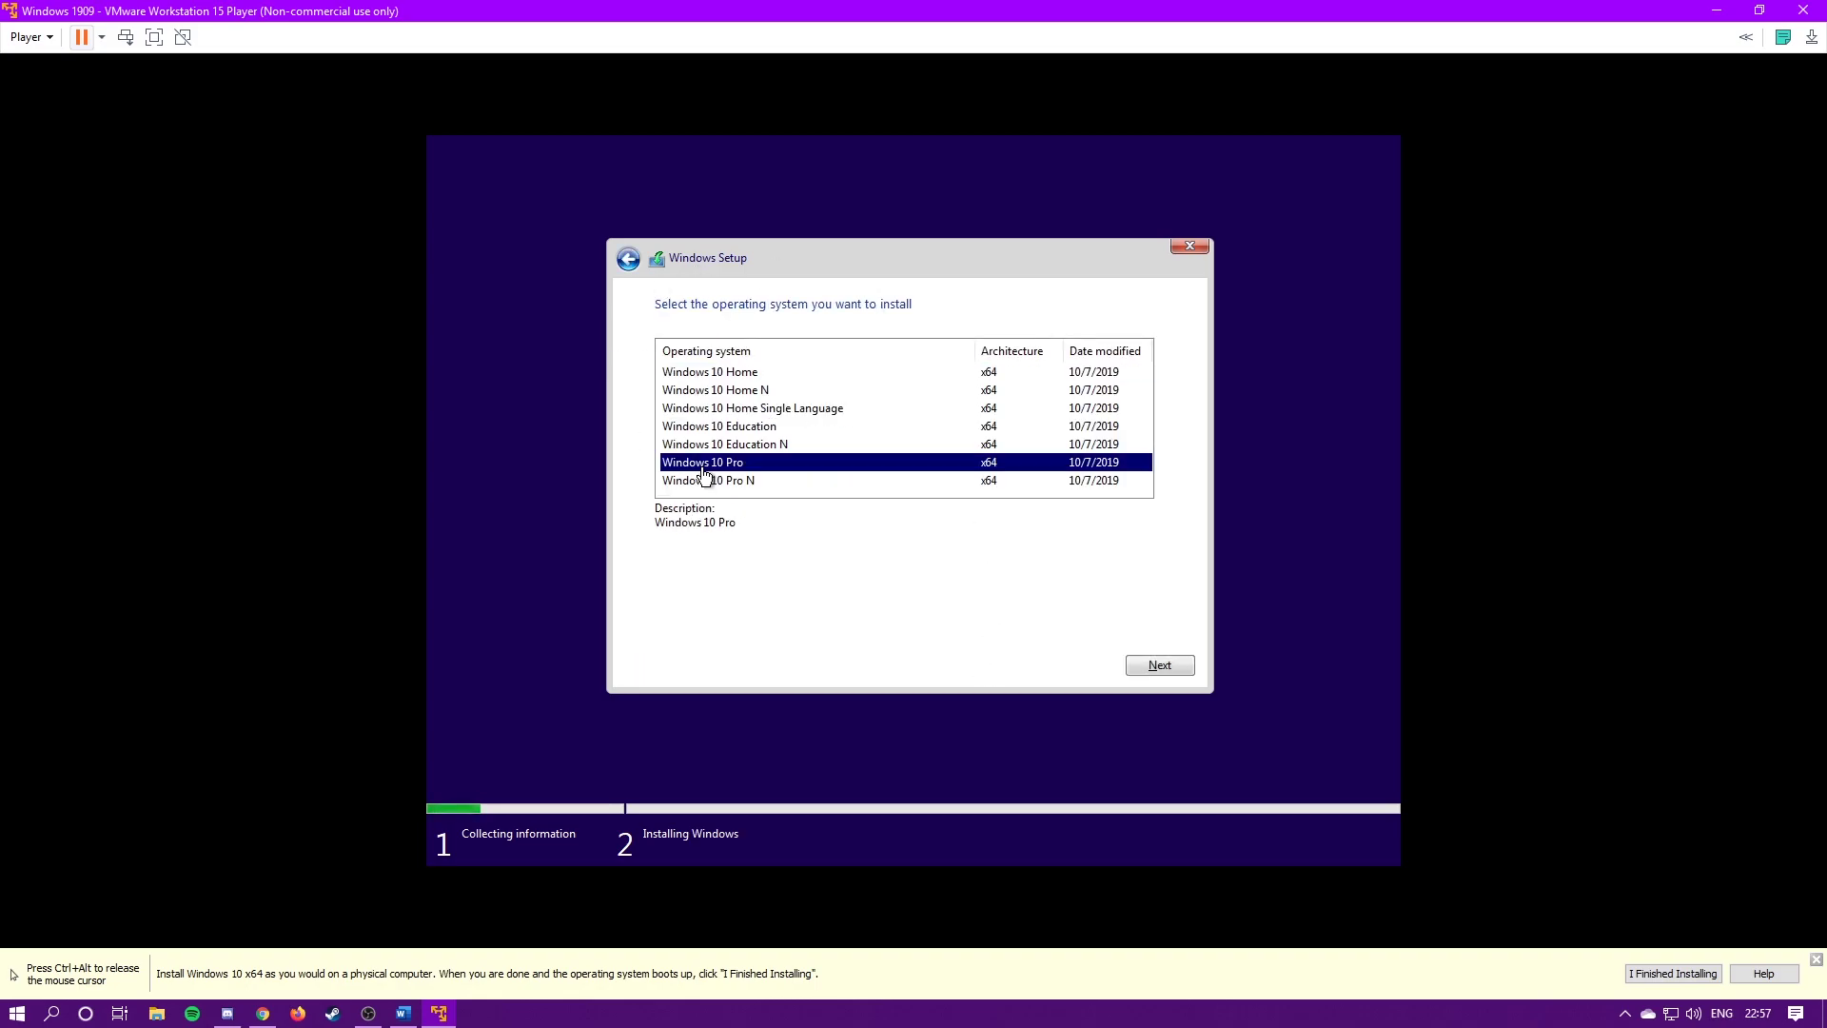
# Step: Accept the Windows license terms and continue to the installation type page
pyautogui.click(1147, 670)
pyautogui.scroll(-3, 968, 466)
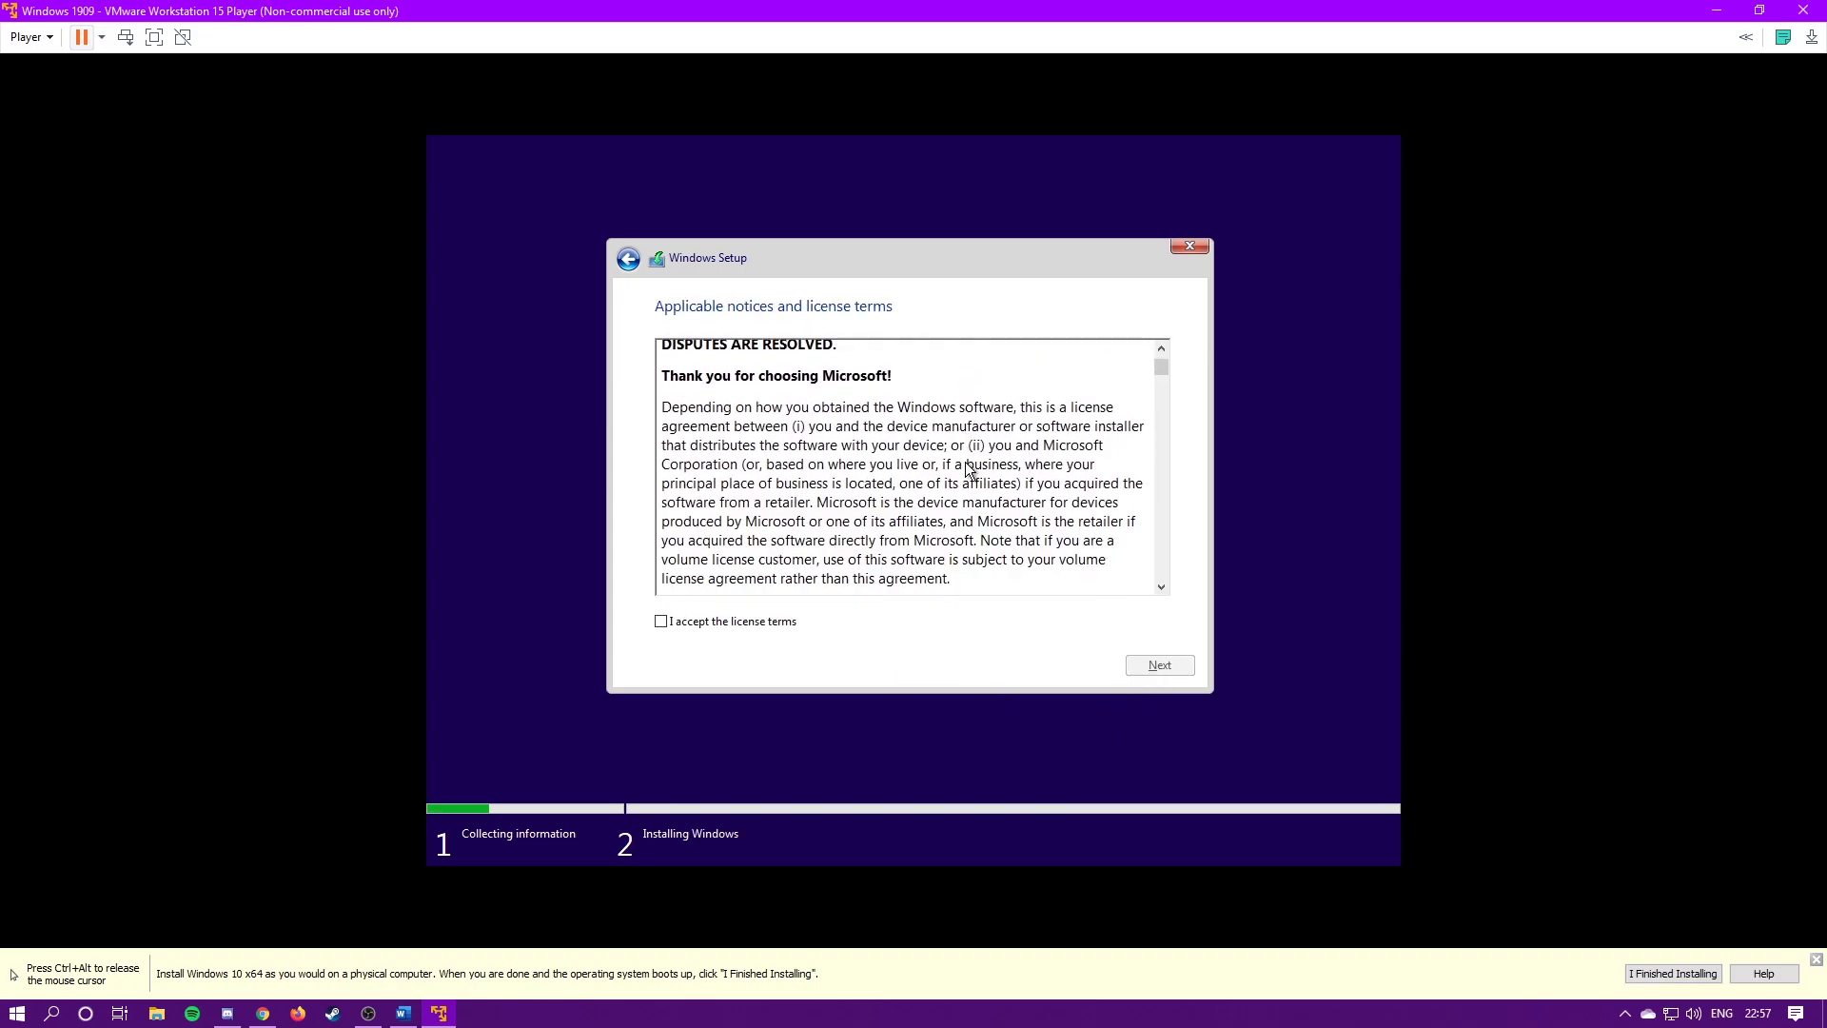
pyautogui.scroll(-10, 968, 466)
pyautogui.click(661, 622)
pyautogui.scroll(-4, 1122, 685)
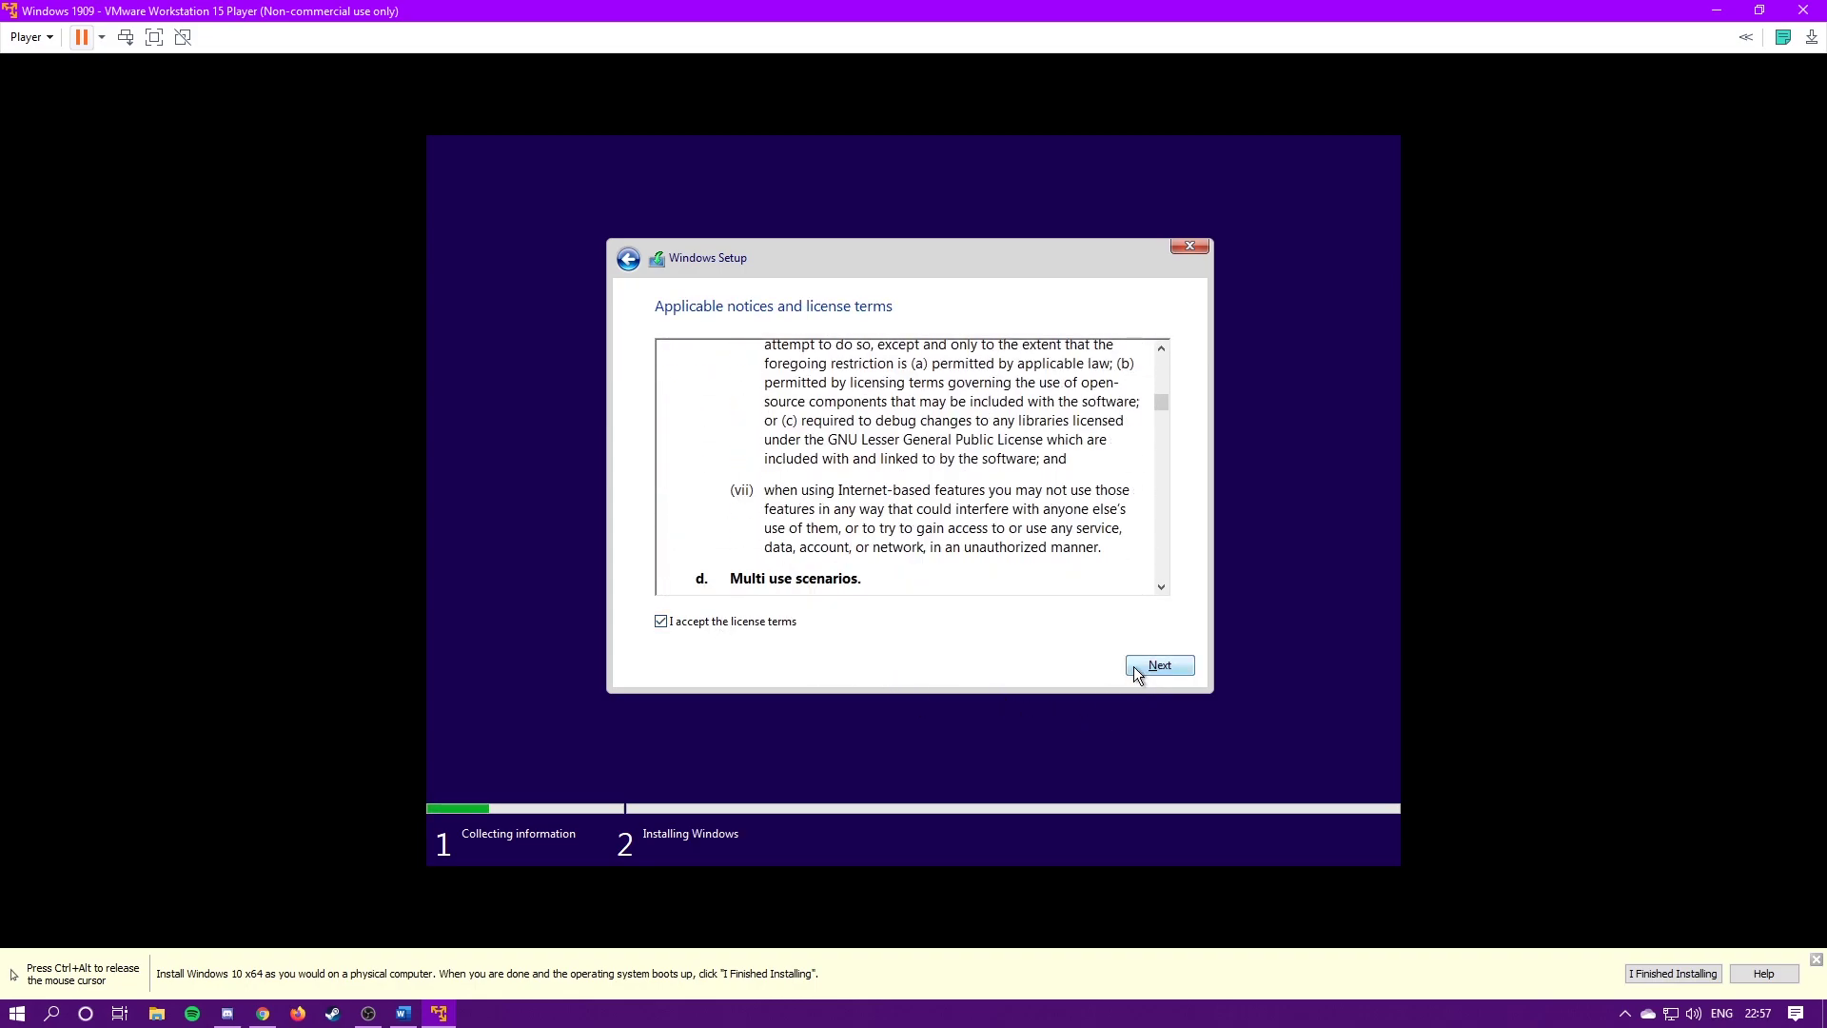
pyautogui.click(1137, 672)
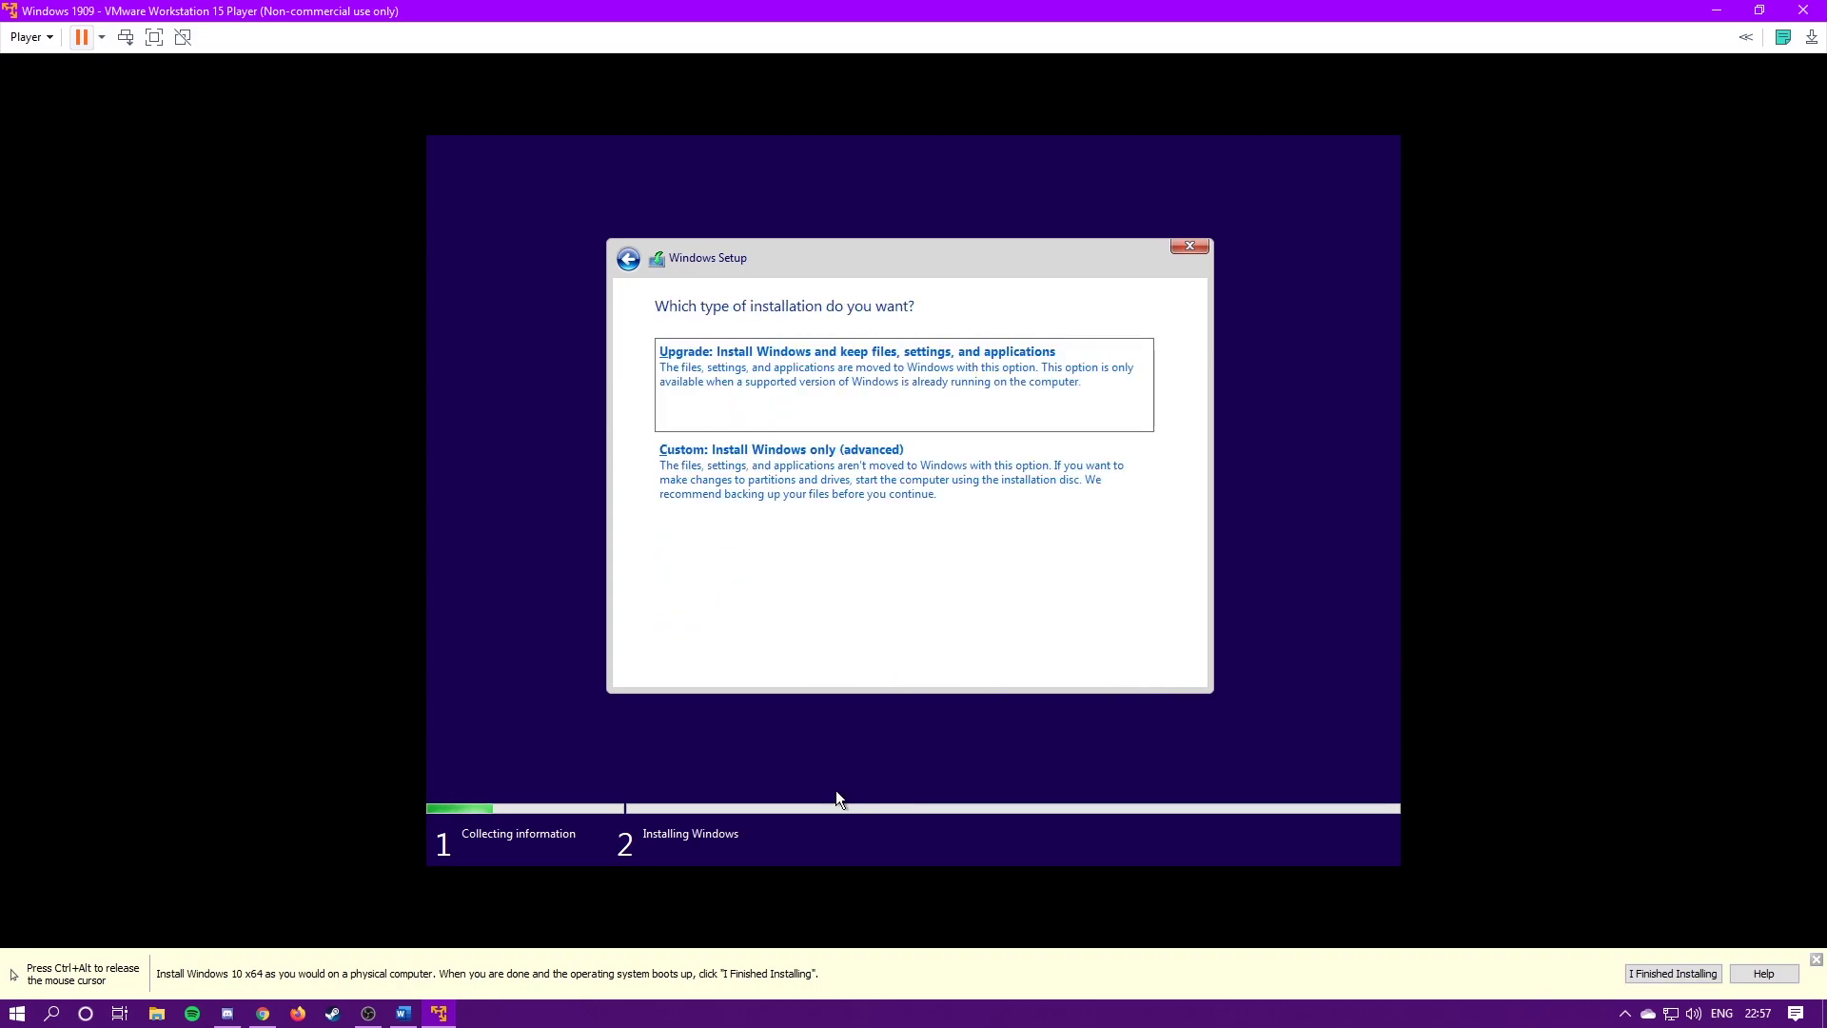
# Step: Choose a Custom Windows-only install onto the 60 GB Drive 0 unallocated space
pyautogui.click(815, 466)
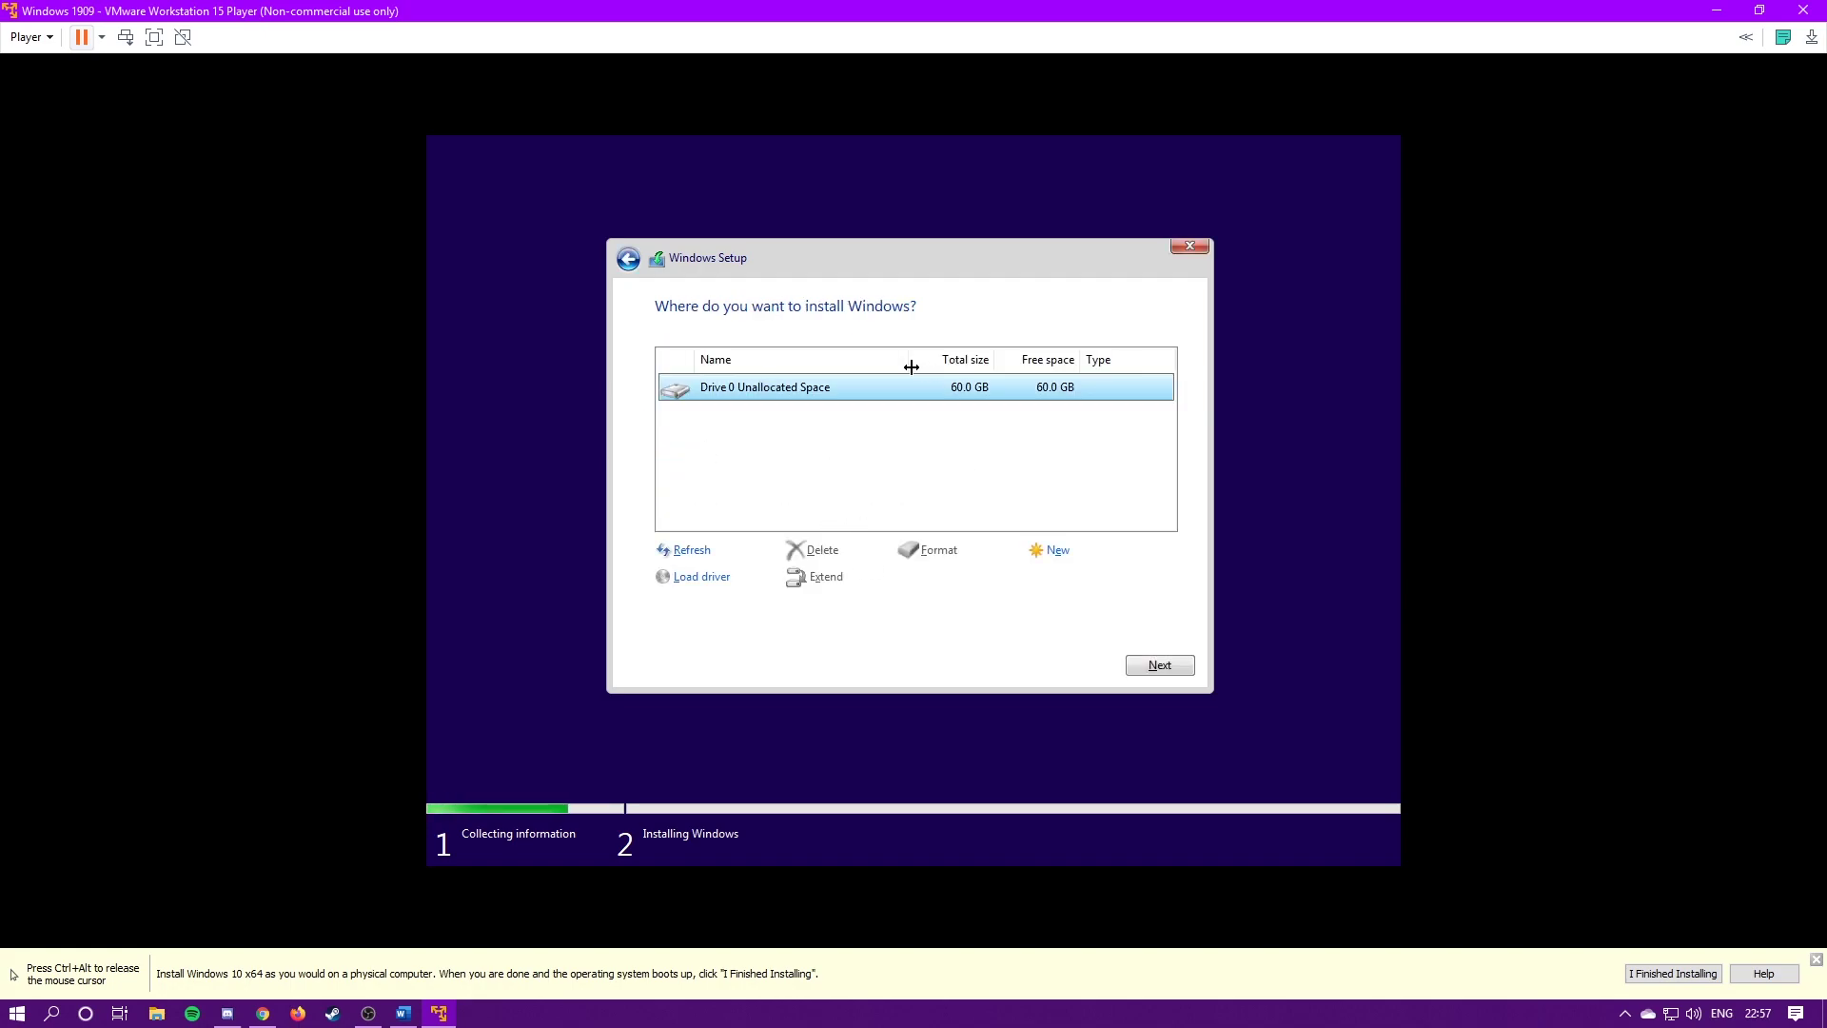
pyautogui.click(1149, 666)
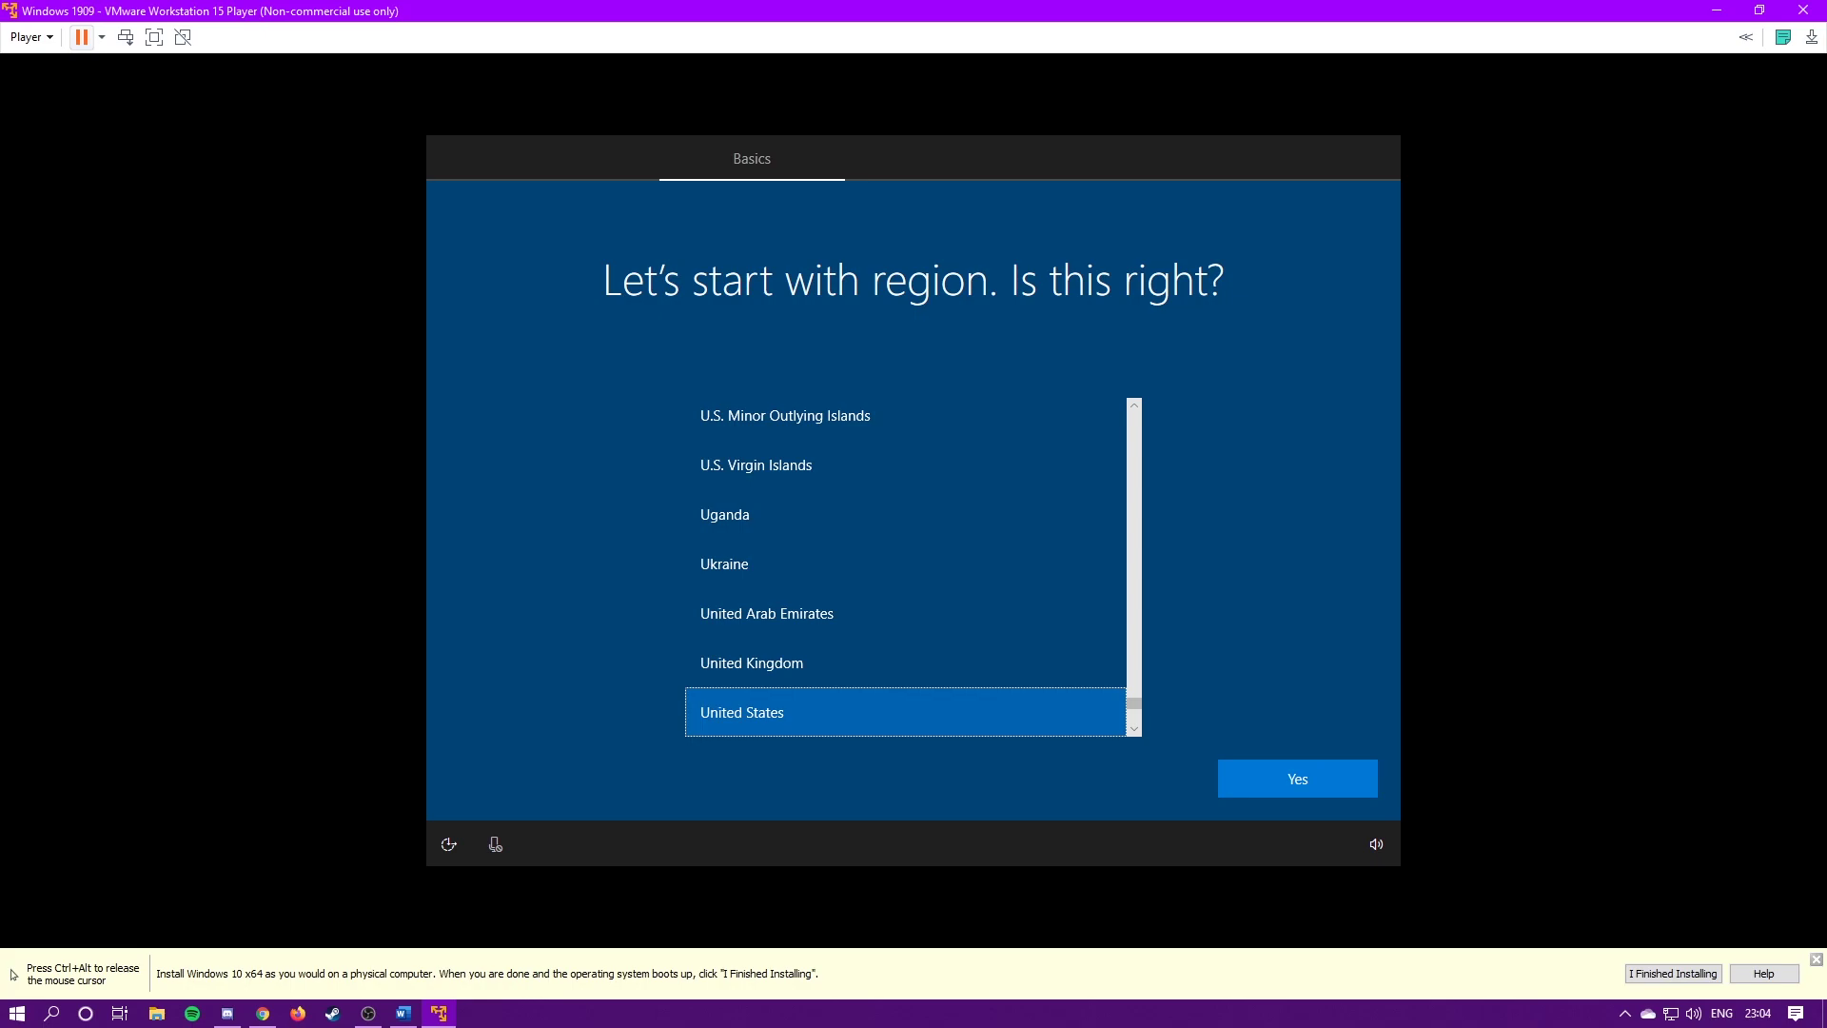
# Step: Confirm United States region and US keyboard, skipping a second layout
pyautogui.click(1328, 778)
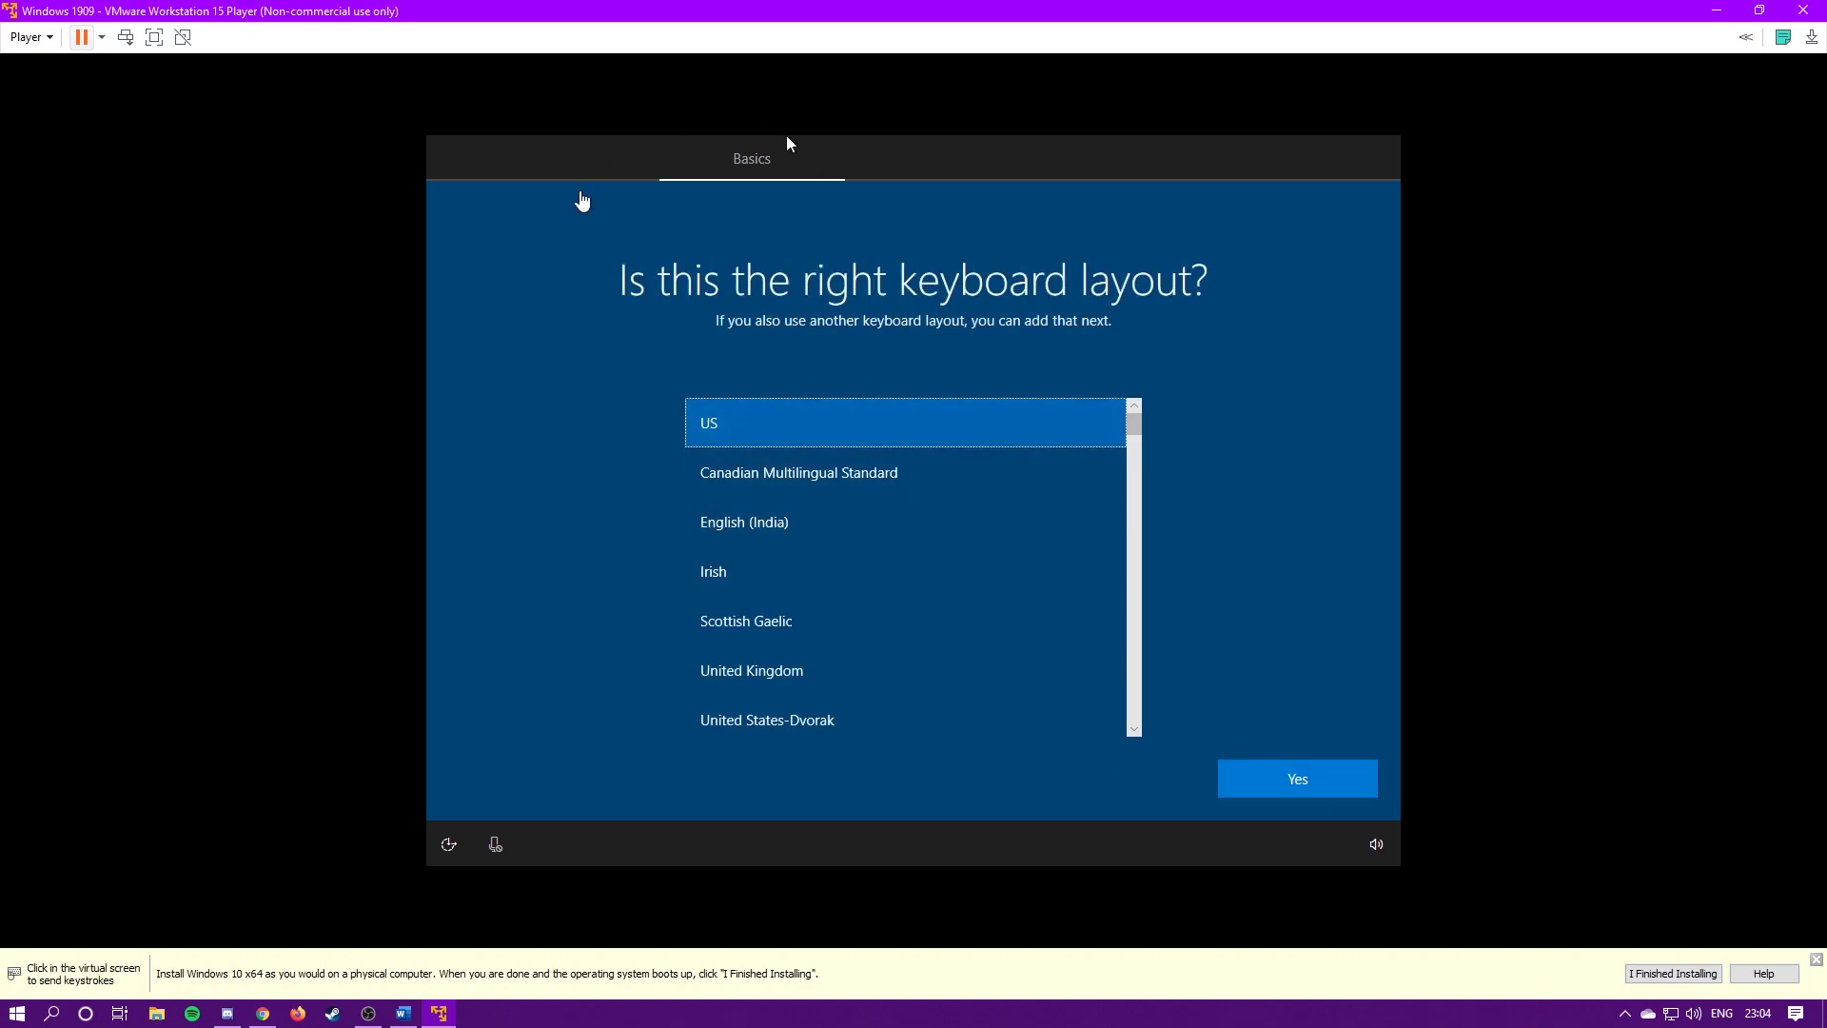
pyautogui.click(1309, 780)
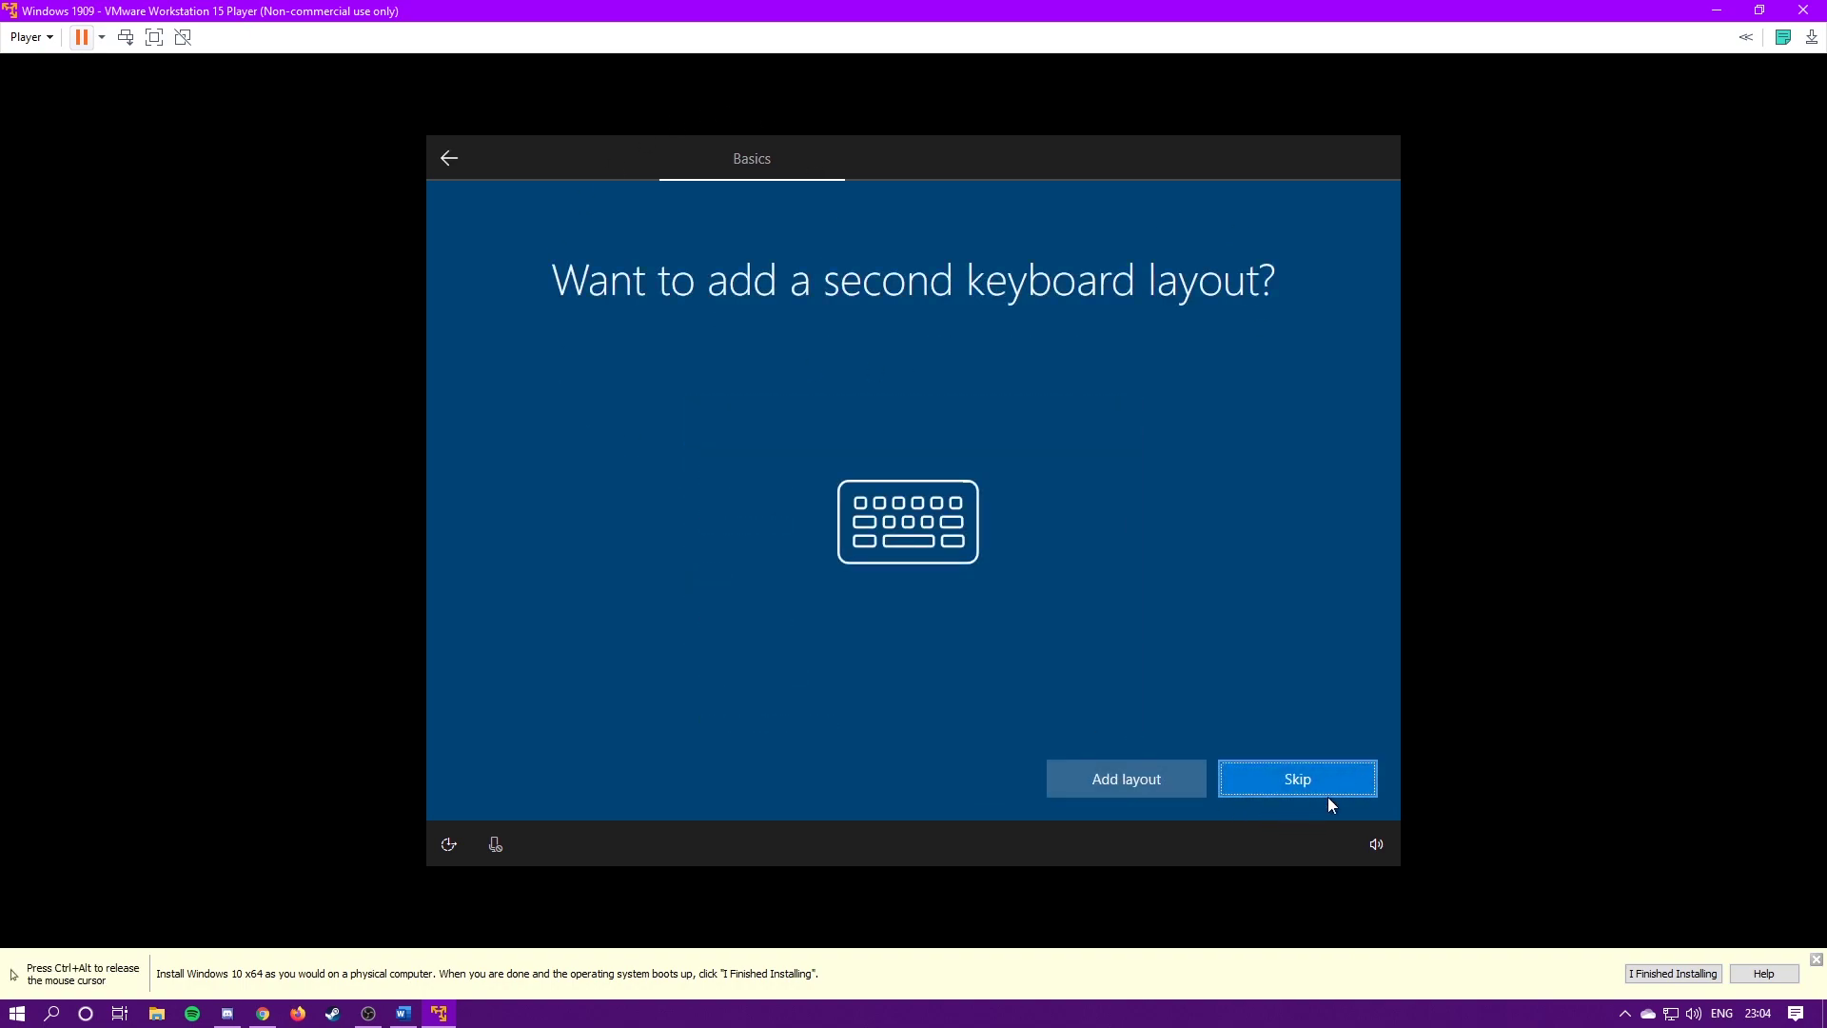
pyautogui.click(1322, 790)
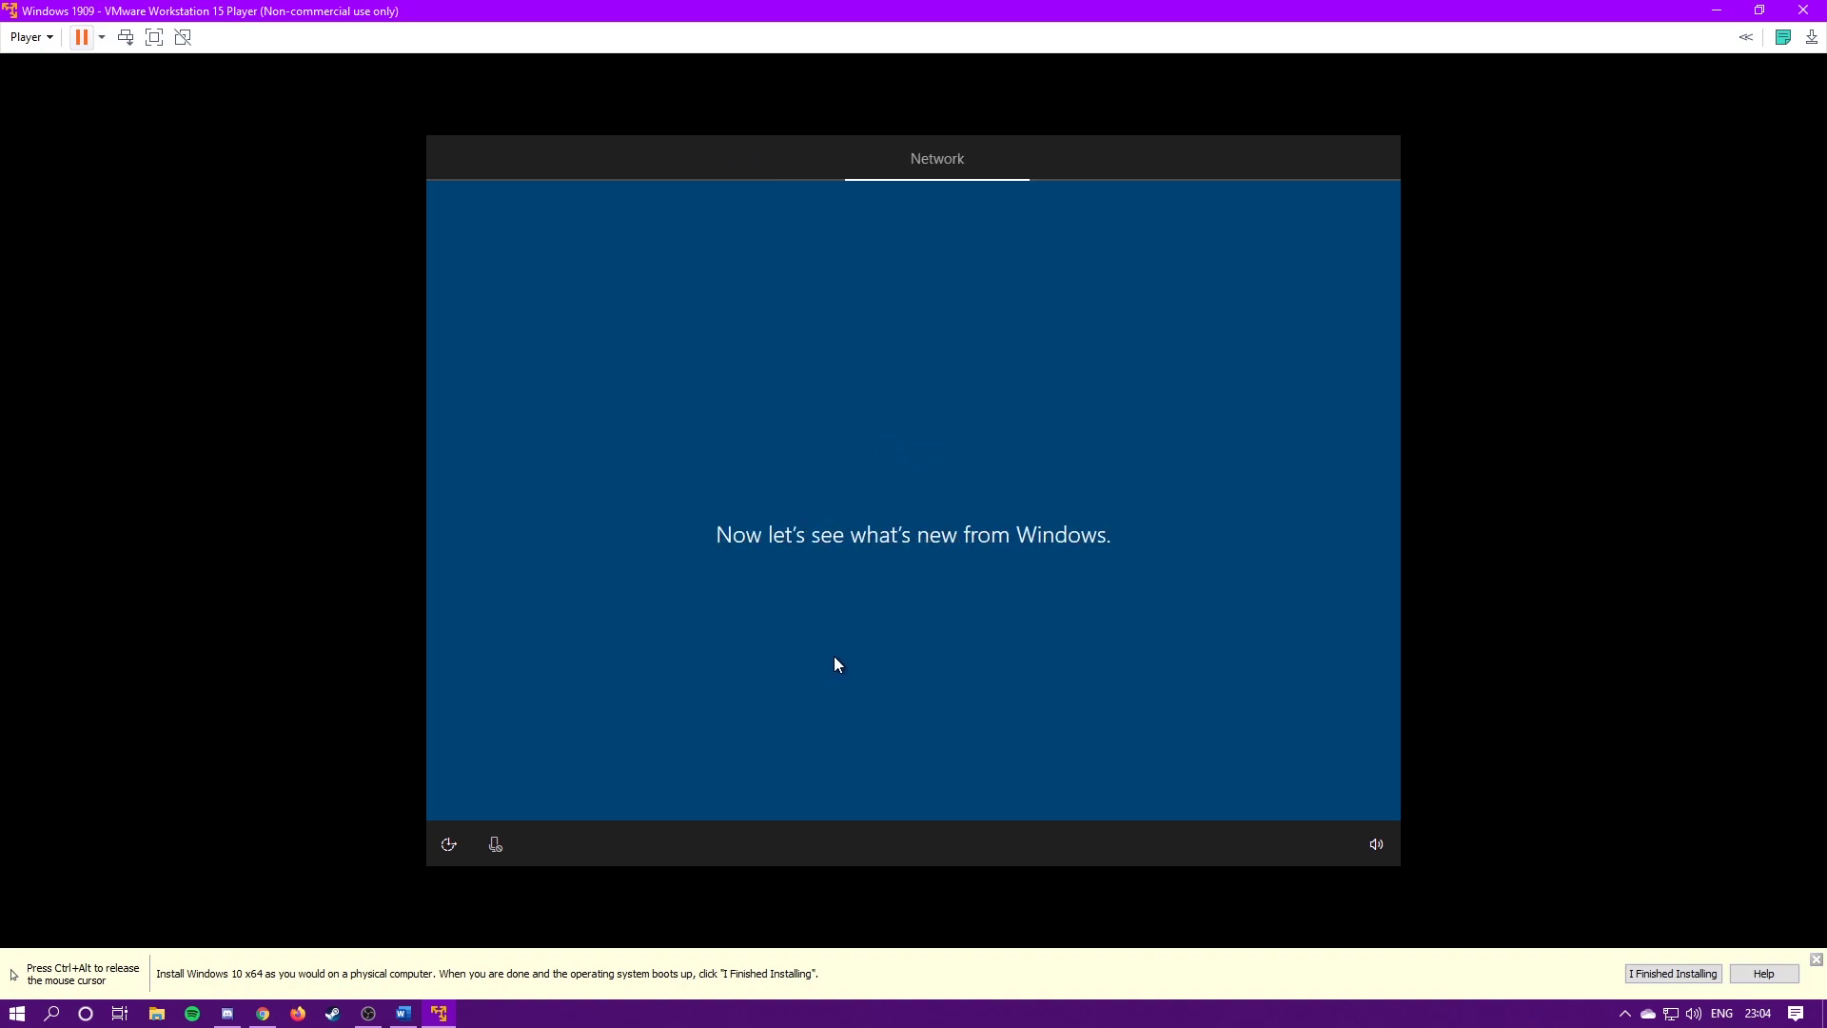
# Step: Set up Windows for personal use with an offline account and limited experience
pyautogui.click(776, 470)
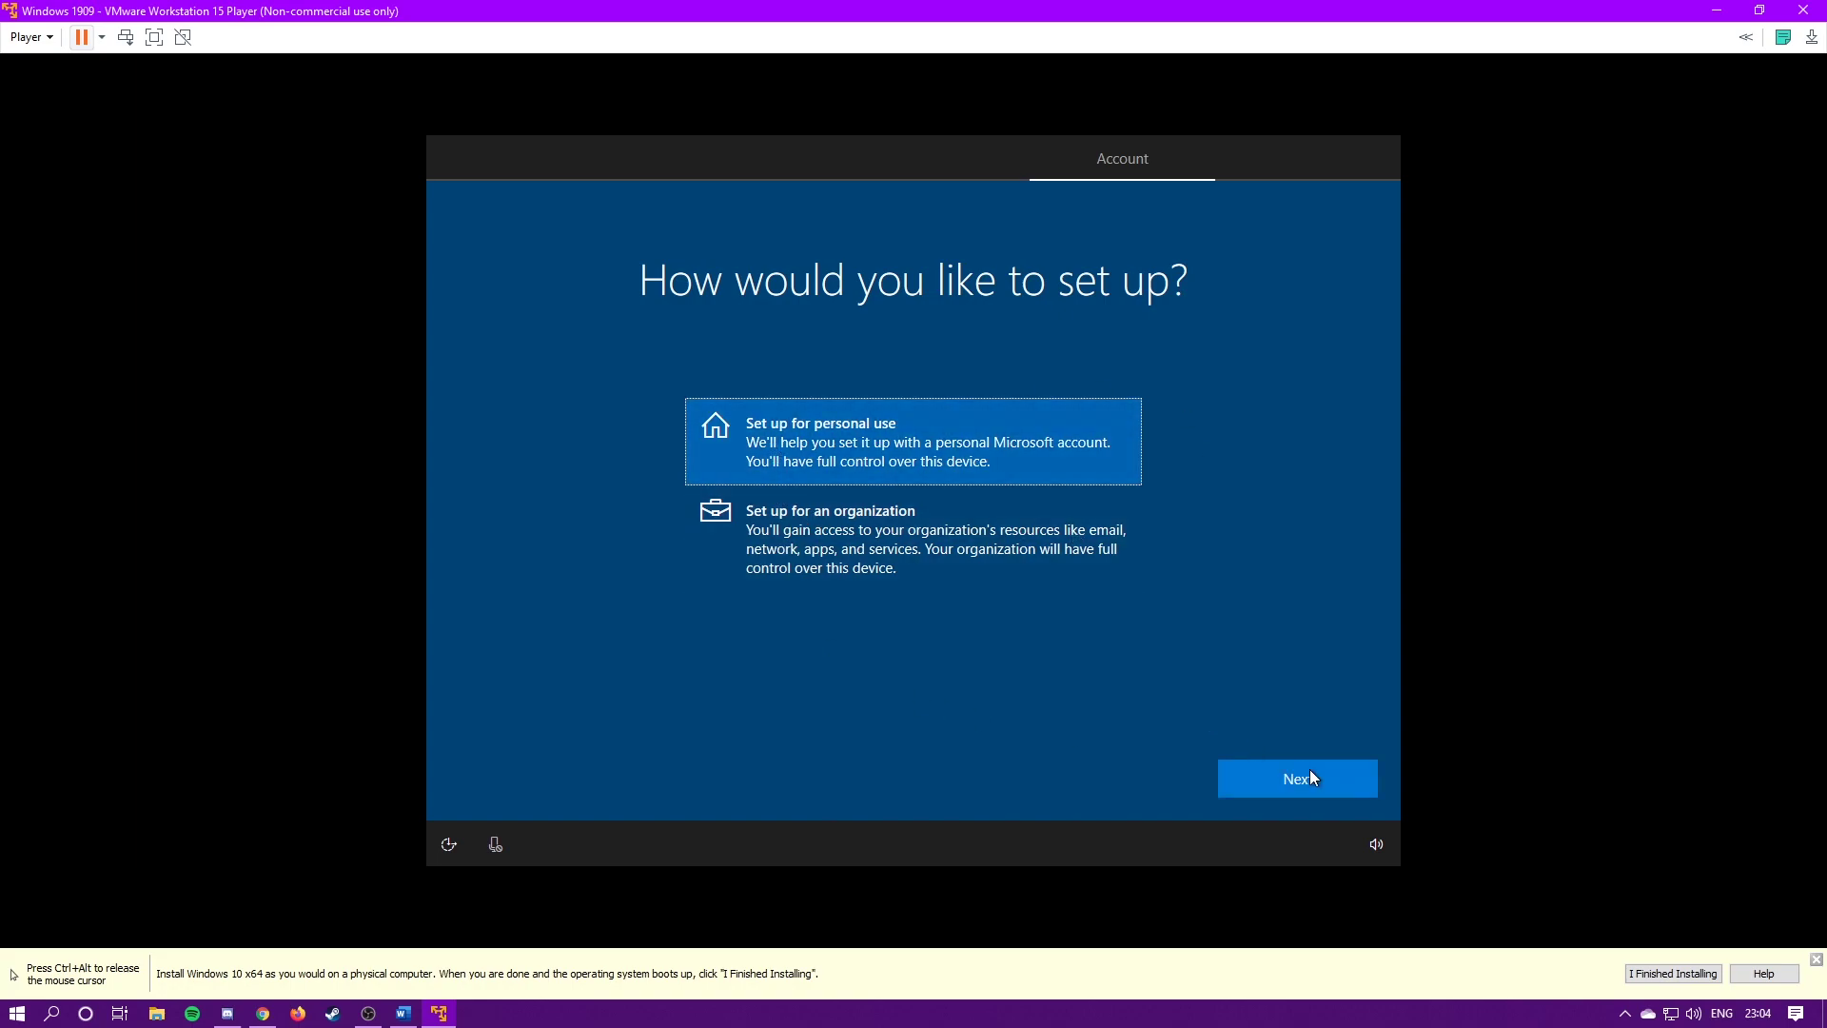
pyautogui.click(1237, 788)
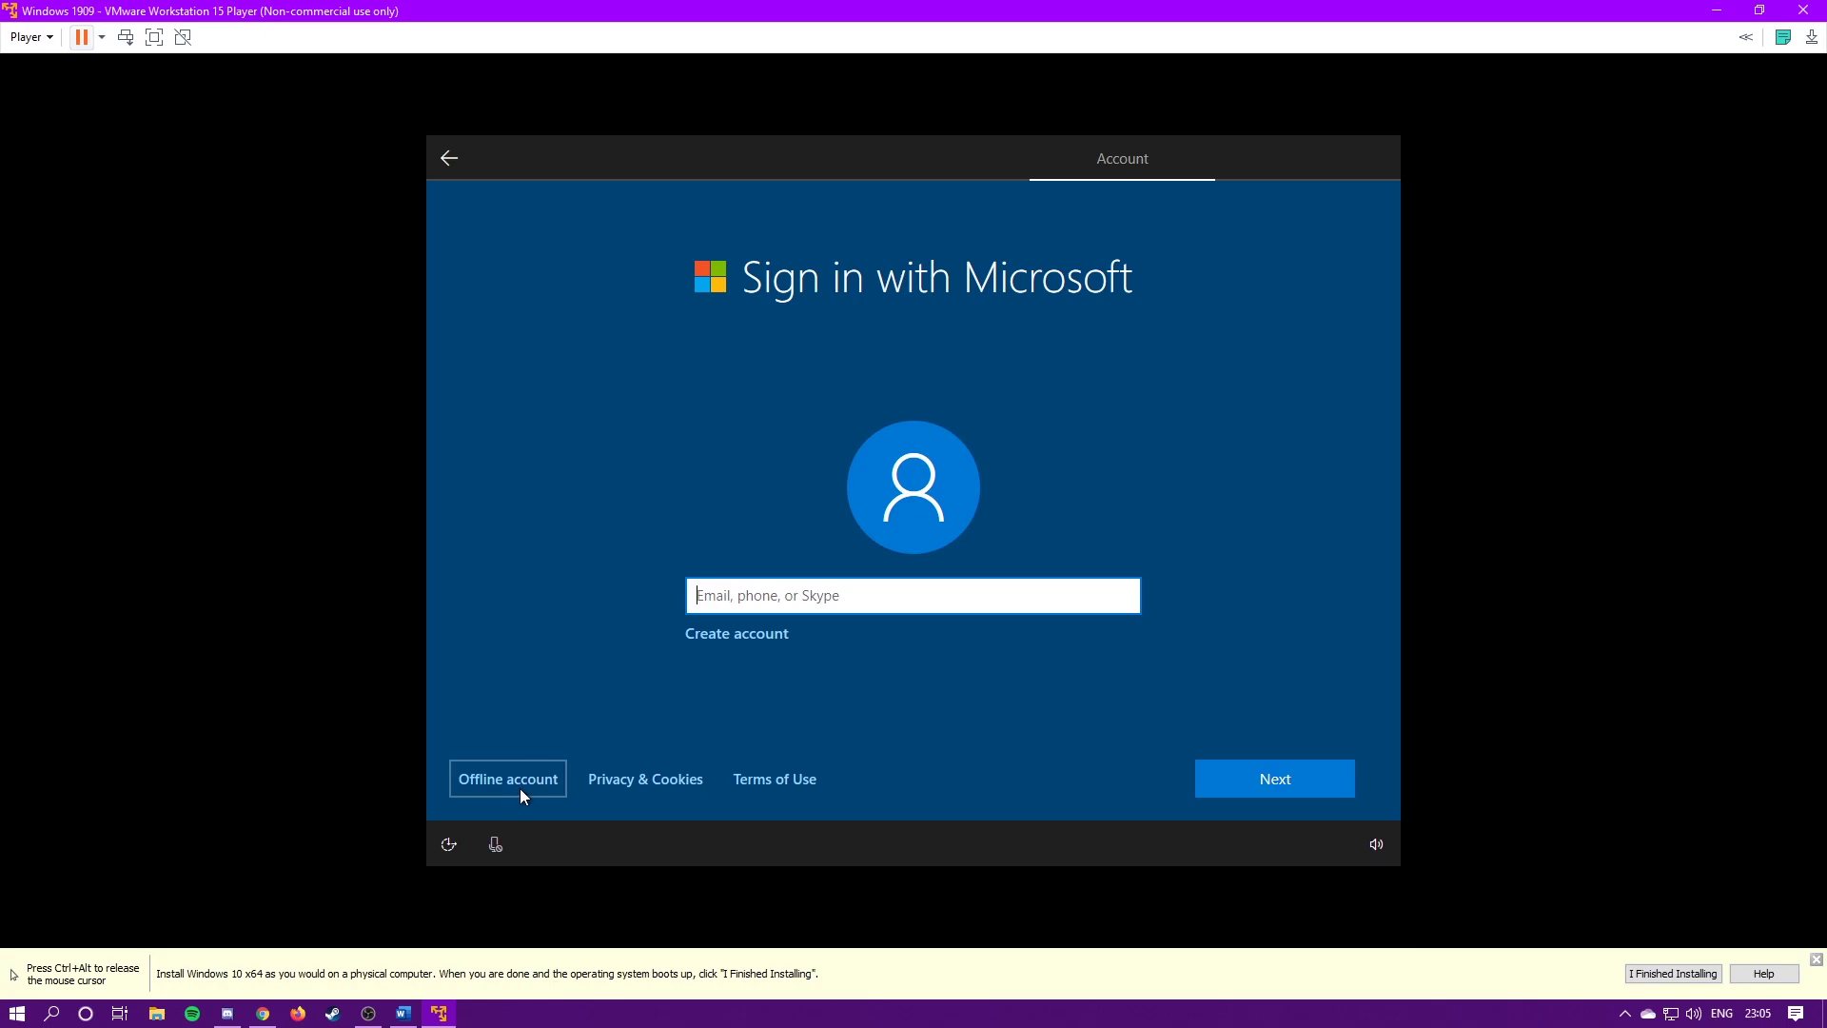
pyautogui.click(521, 795)
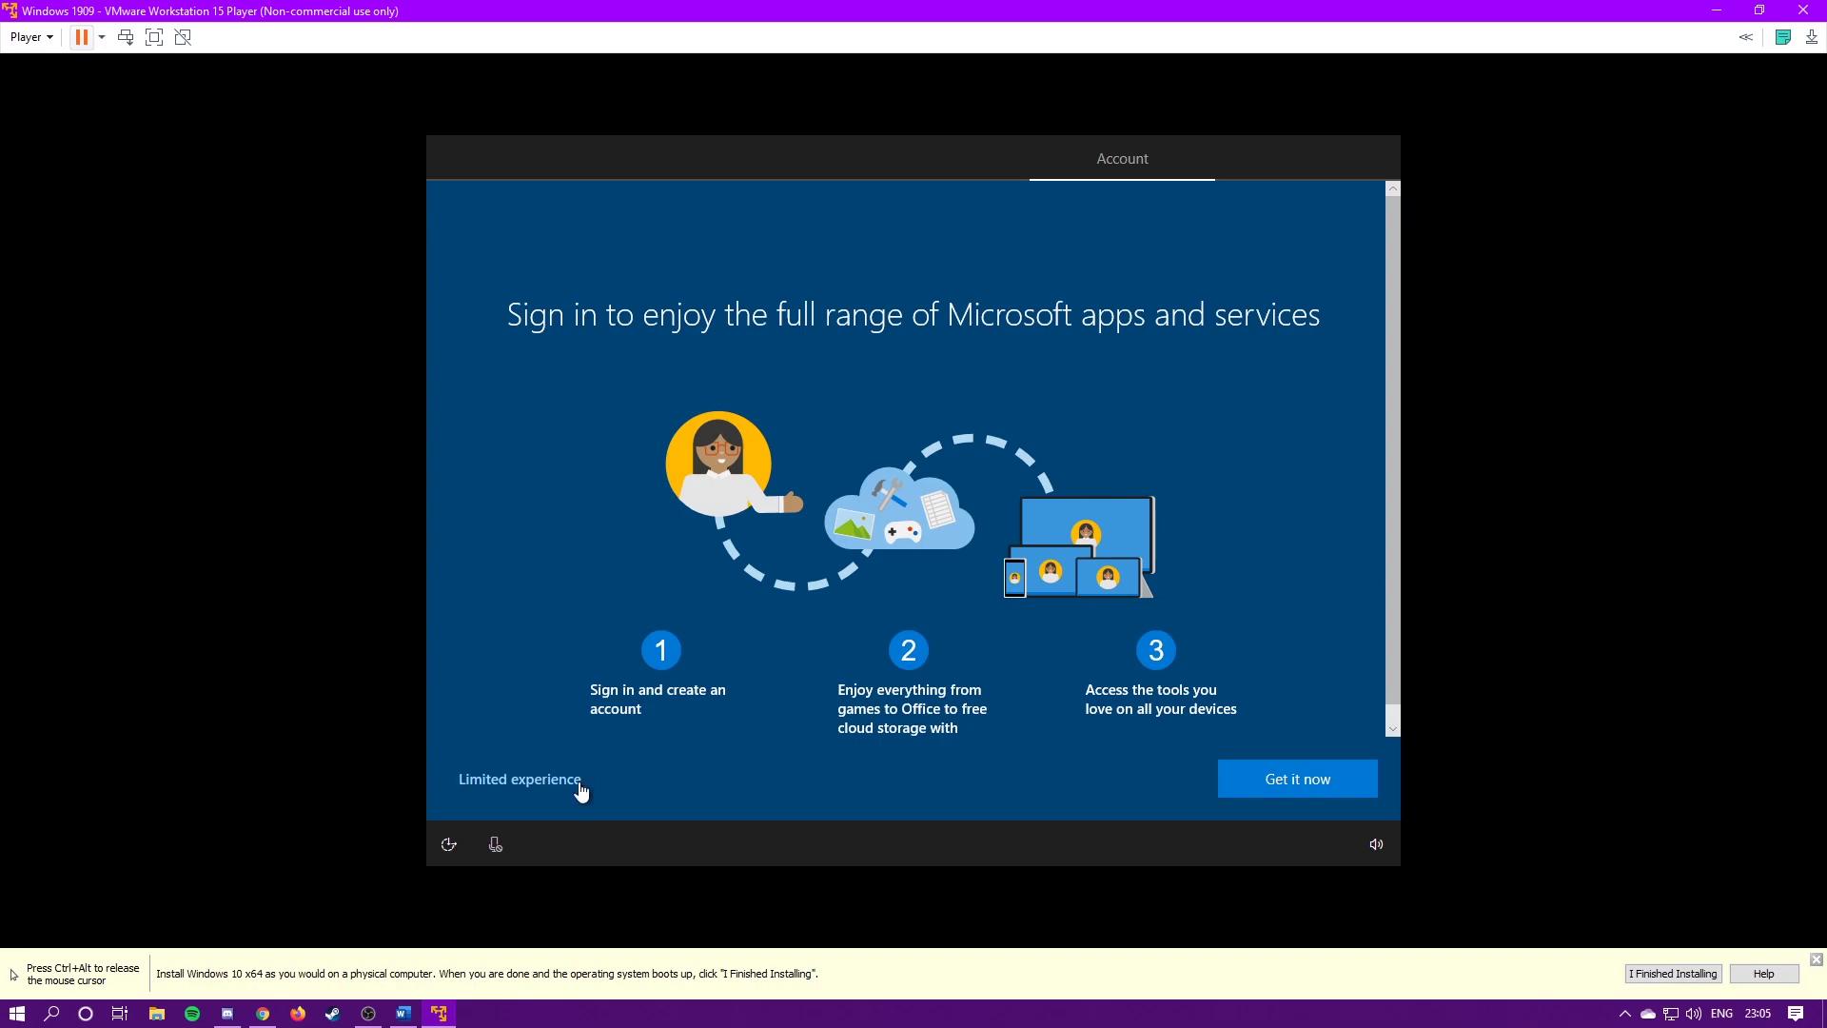
pyautogui.click(544, 782)
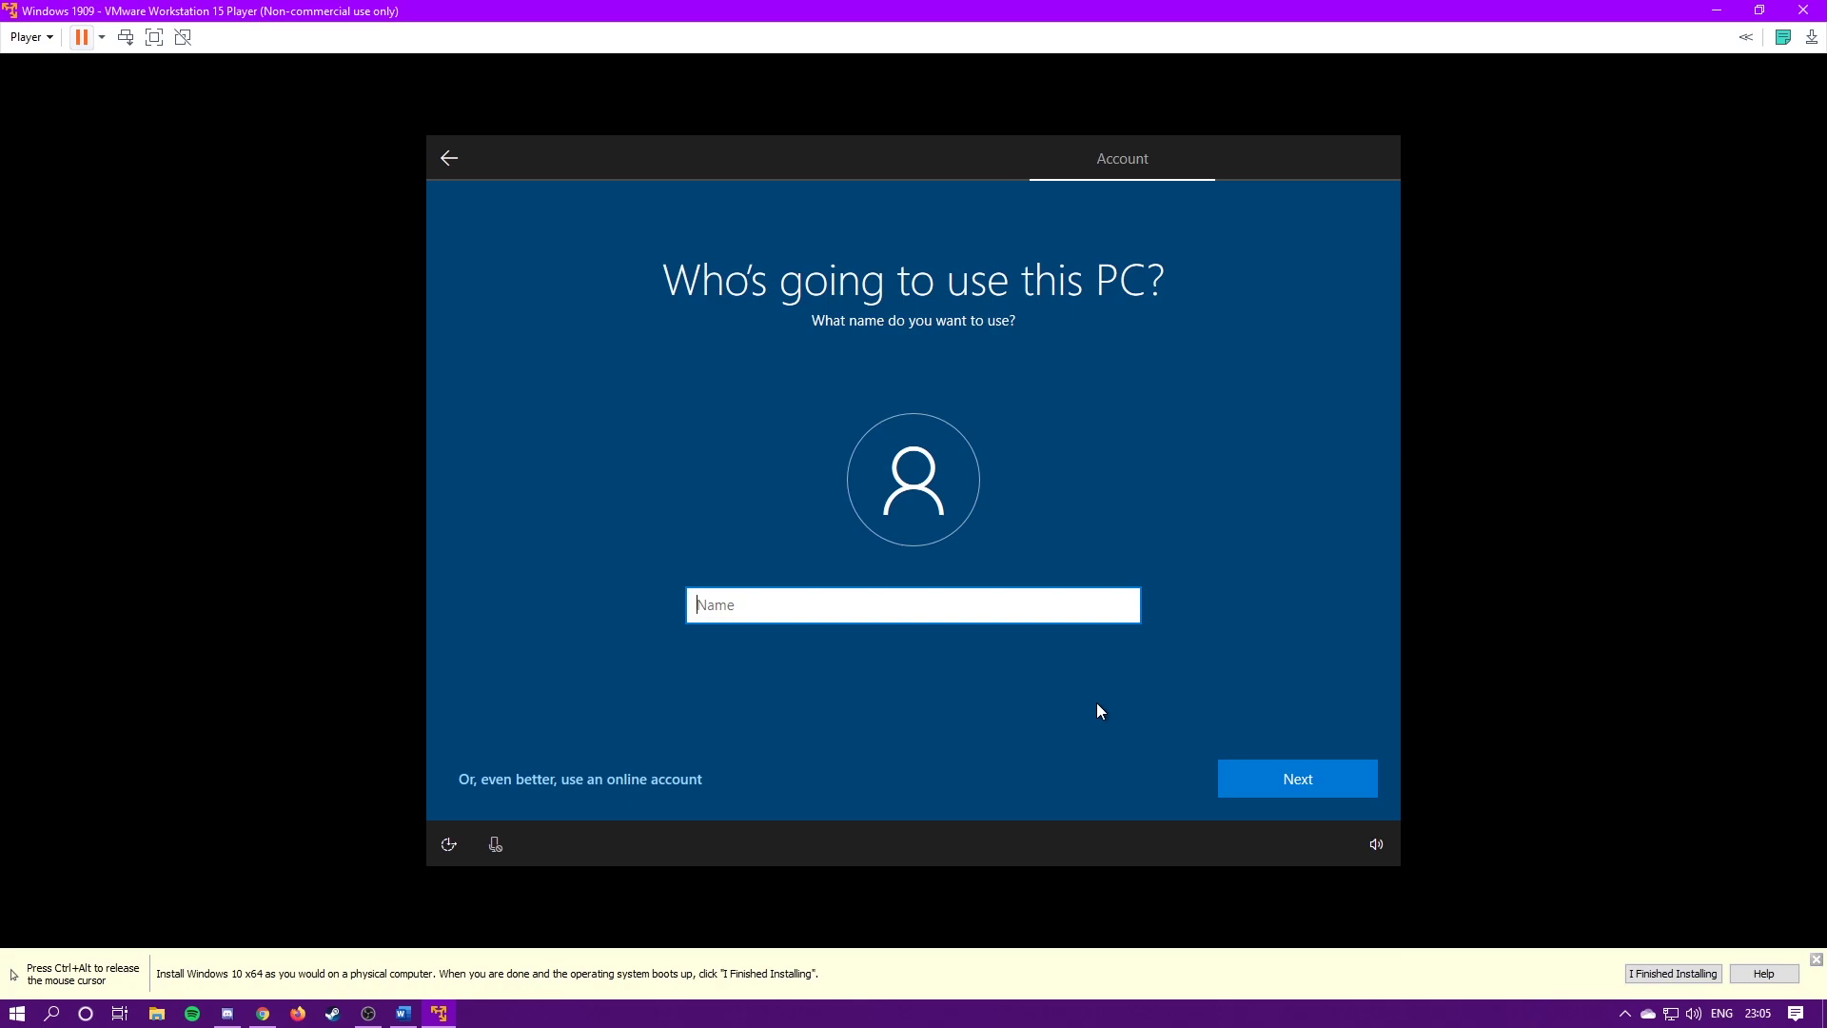
# Step: Enter the local account name, skip the password, and decline activity history and Cortana
pyautogui.write('Henry')
pyautogui.press('Return')
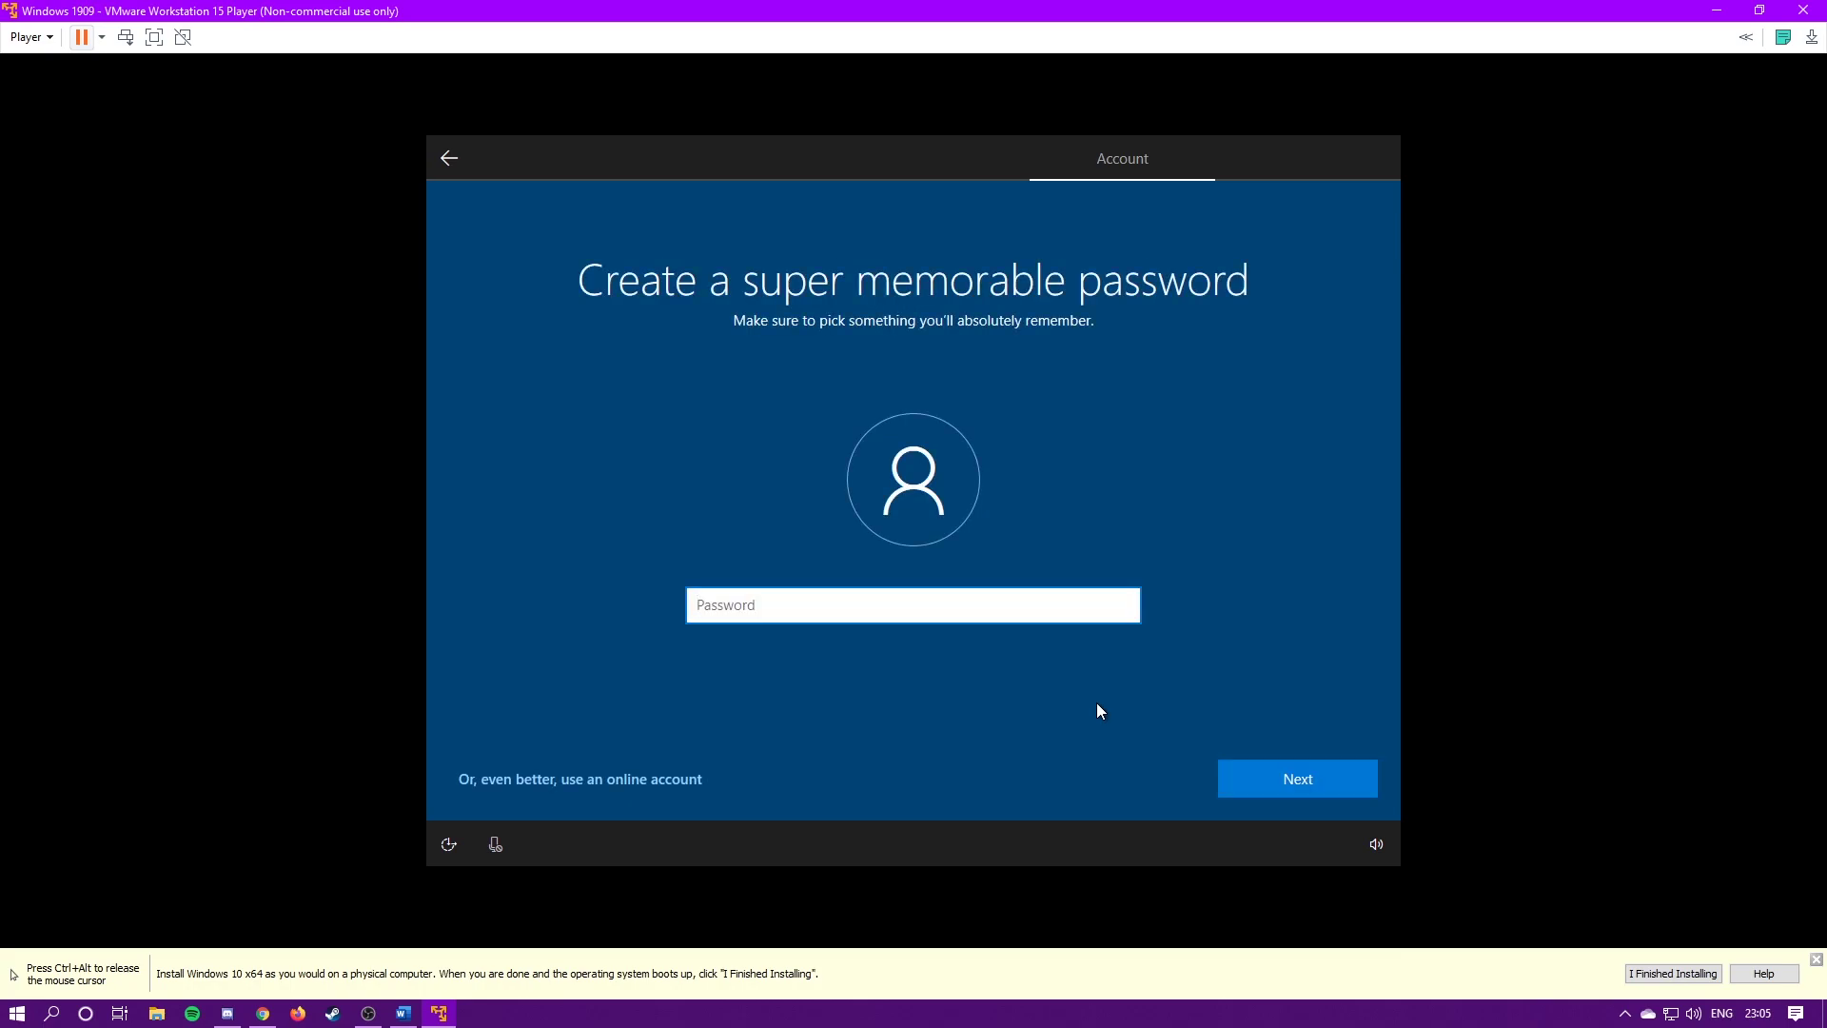
pyautogui.click(1273, 788)
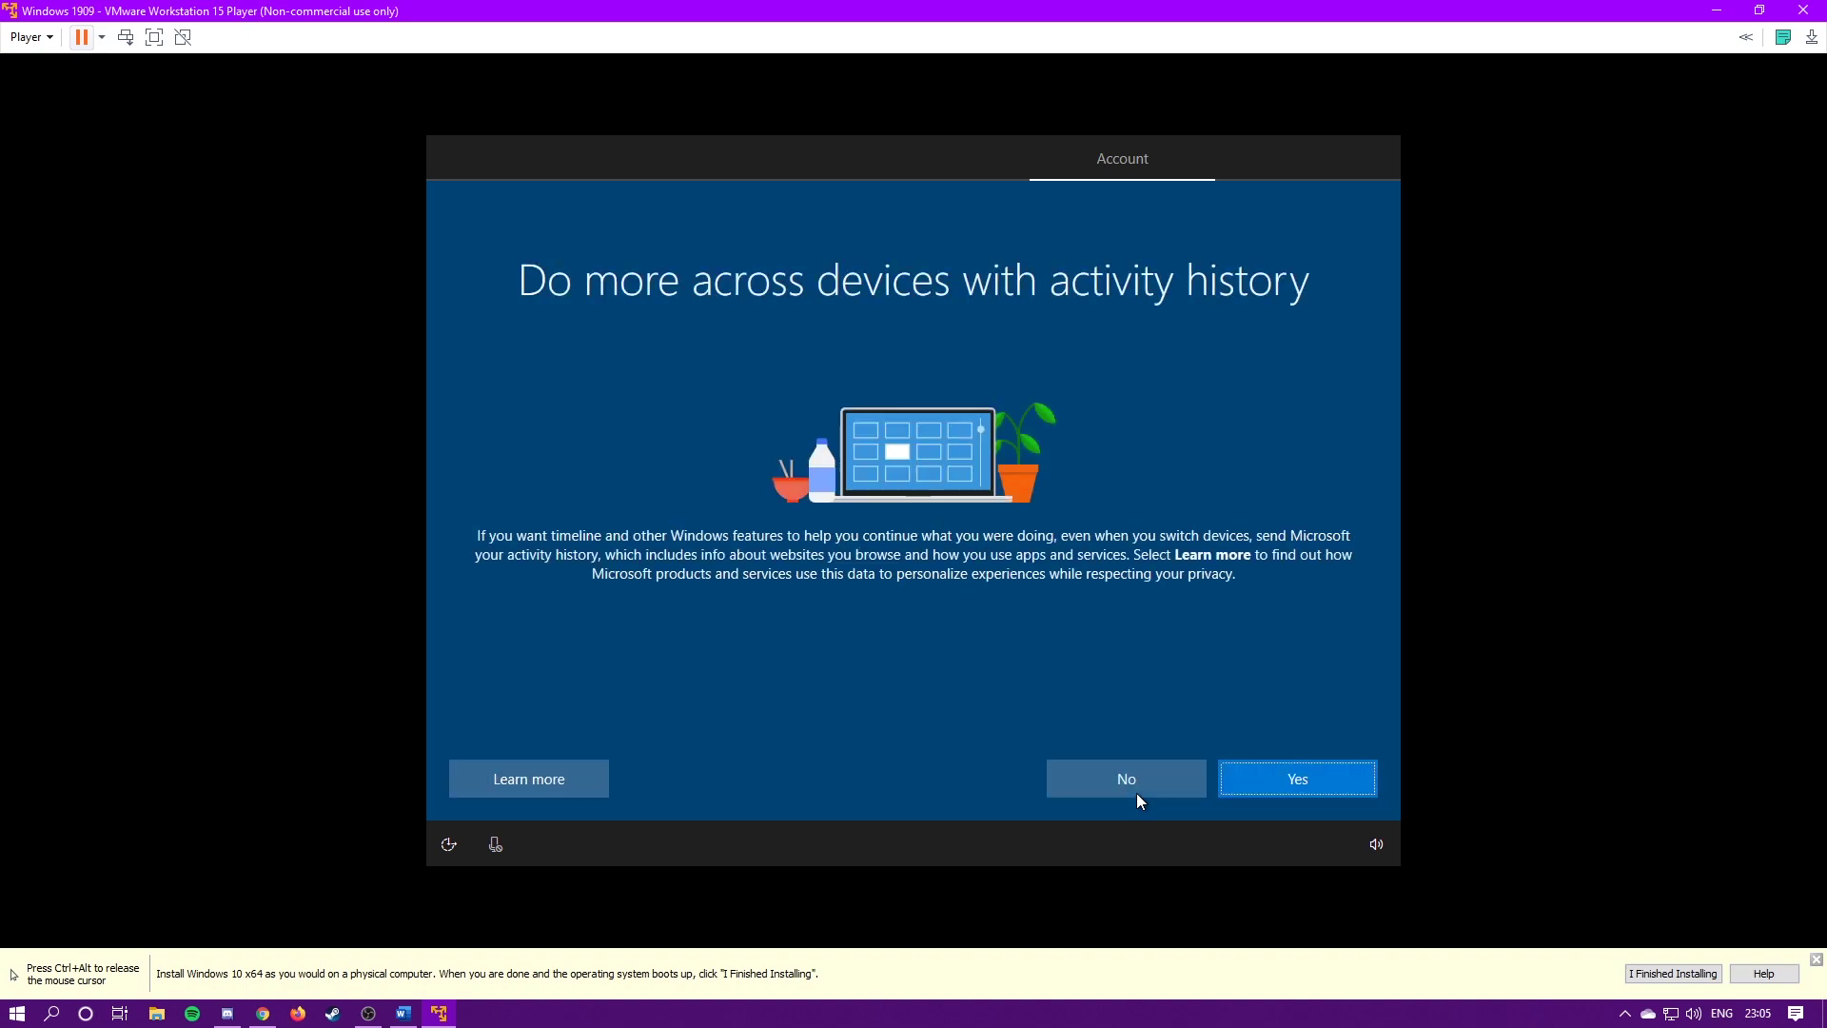
pyautogui.click(1147, 776)
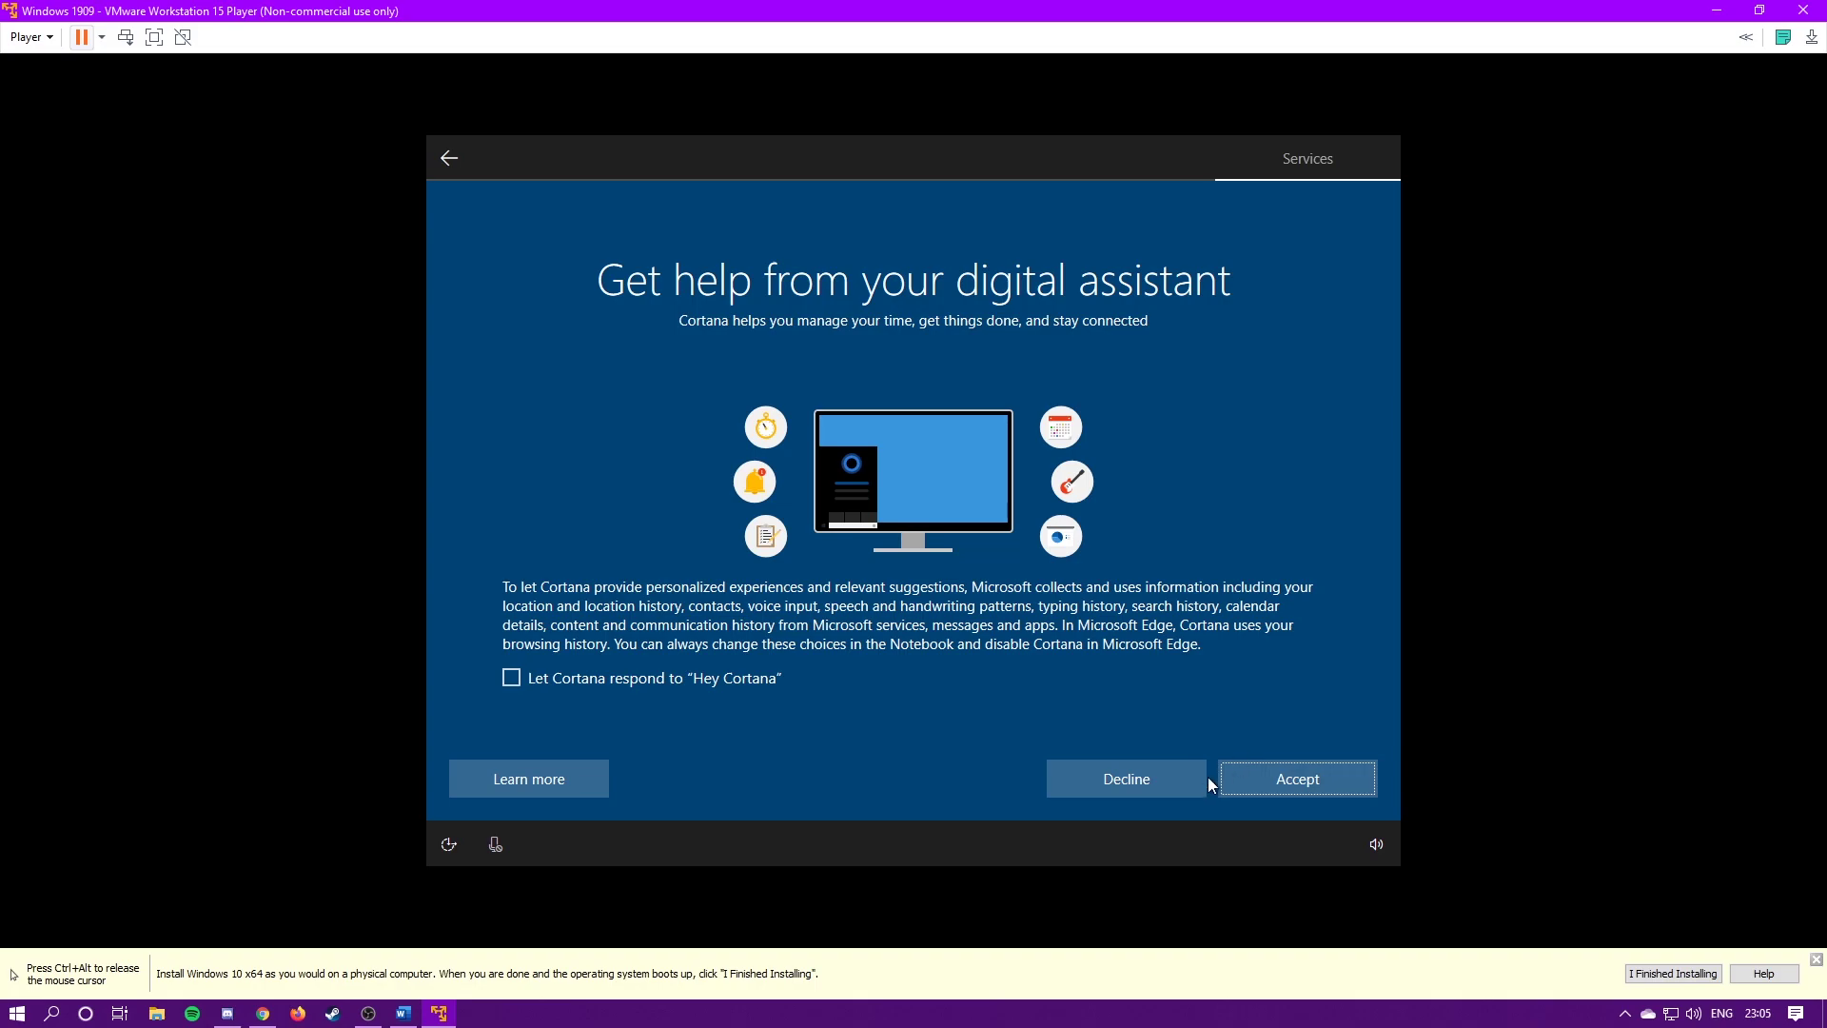
pyautogui.click(1180, 782)
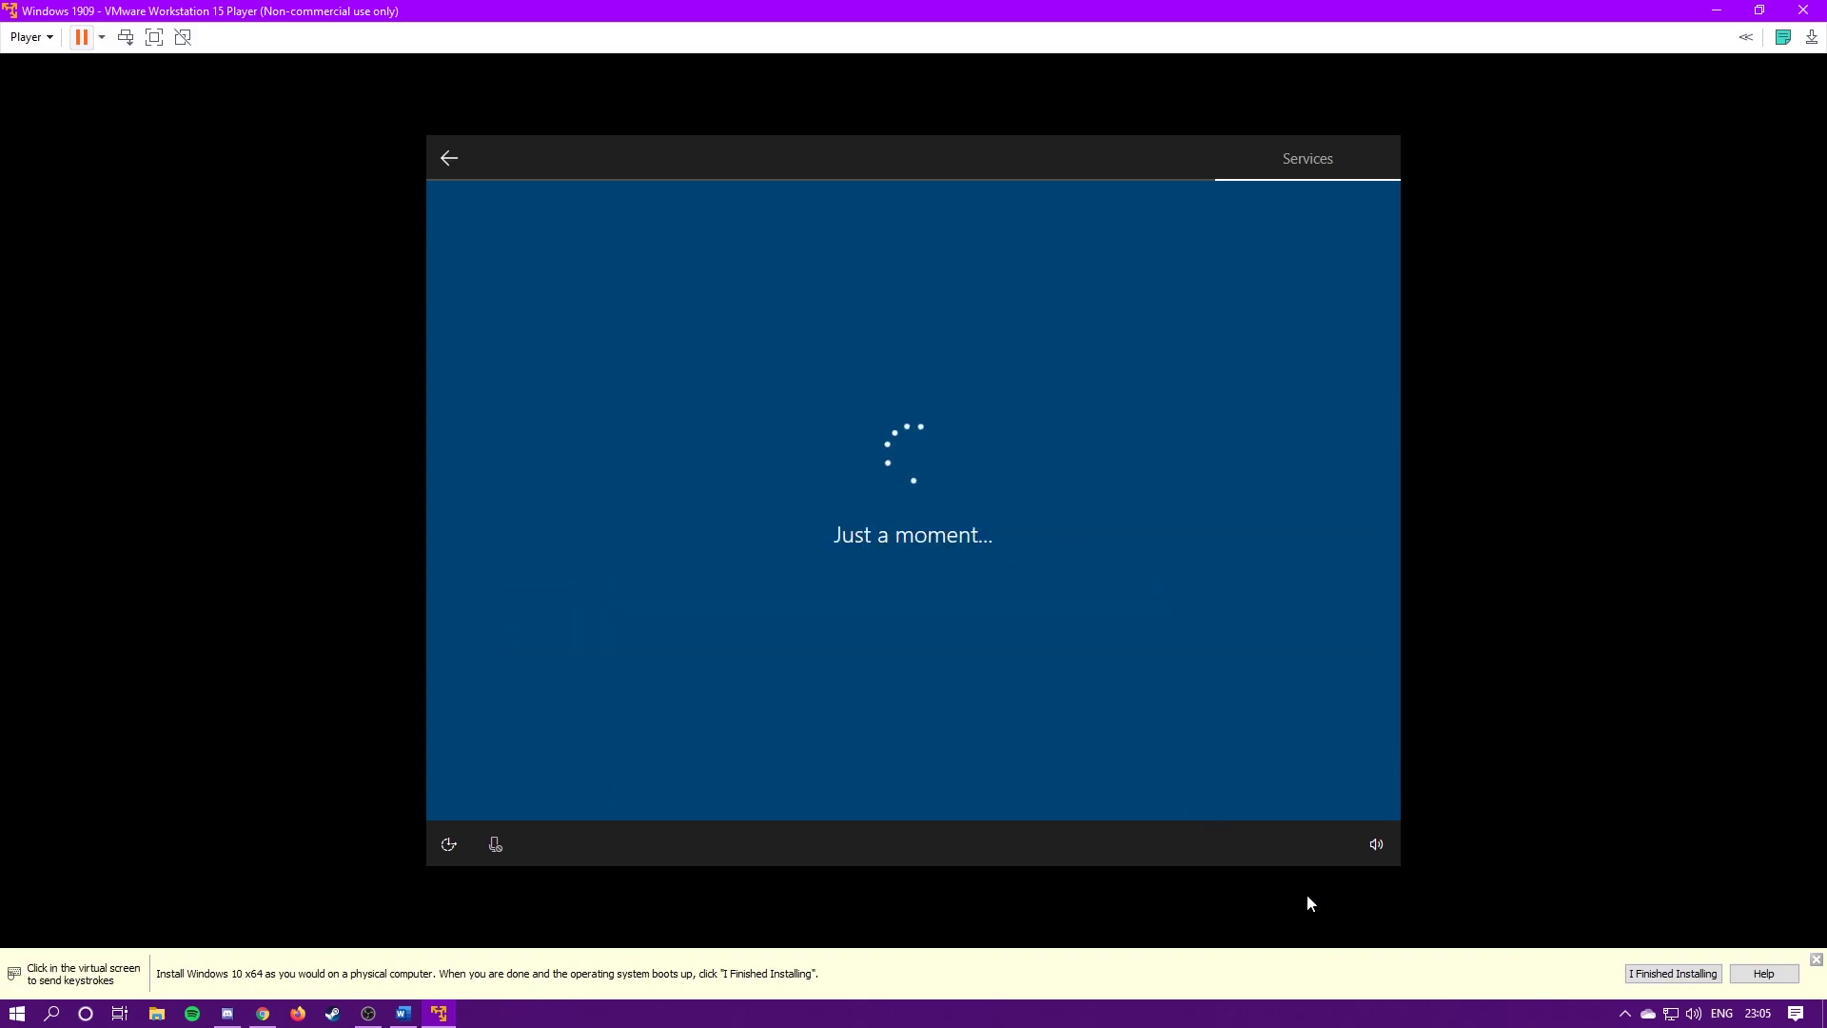
# Step: Accept the privacy settings so setup finishes and the desktop appears
pyautogui.click(1493, 723)
pyautogui.scroll(-2, 1082, 518)
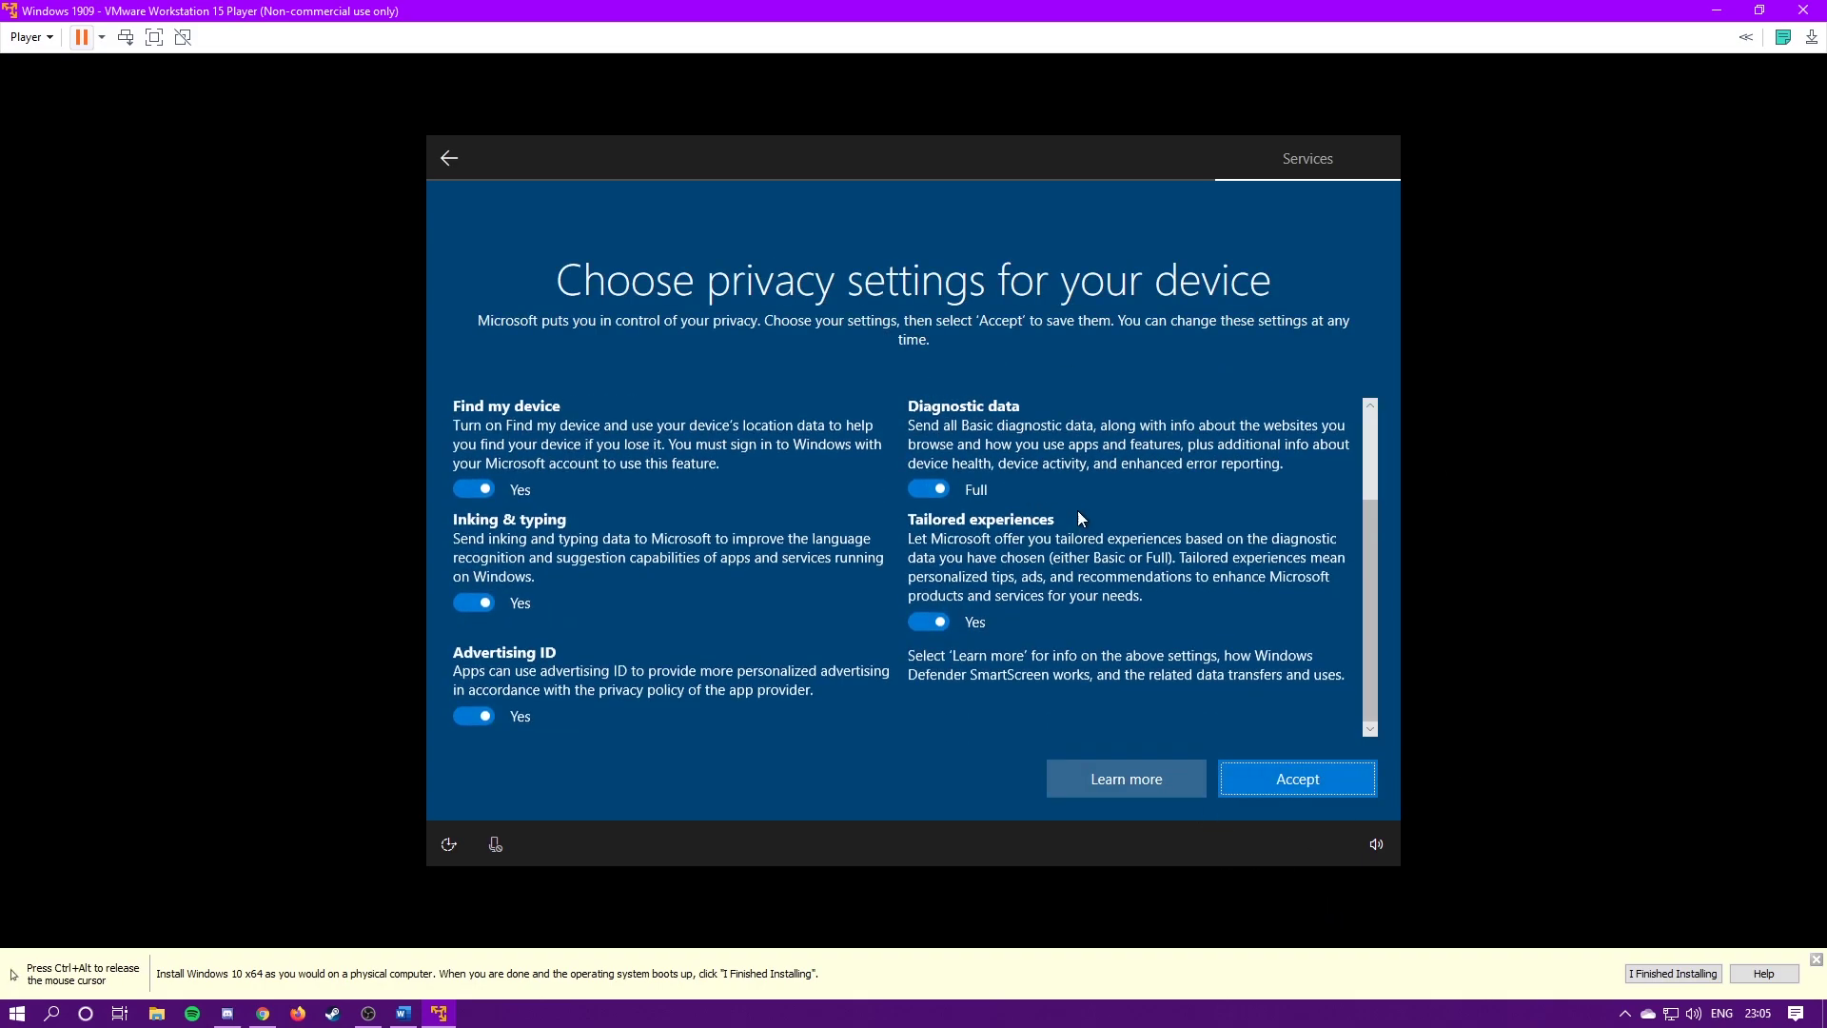
pyautogui.scroll(3, 1082, 518)
pyautogui.click(1289, 778)
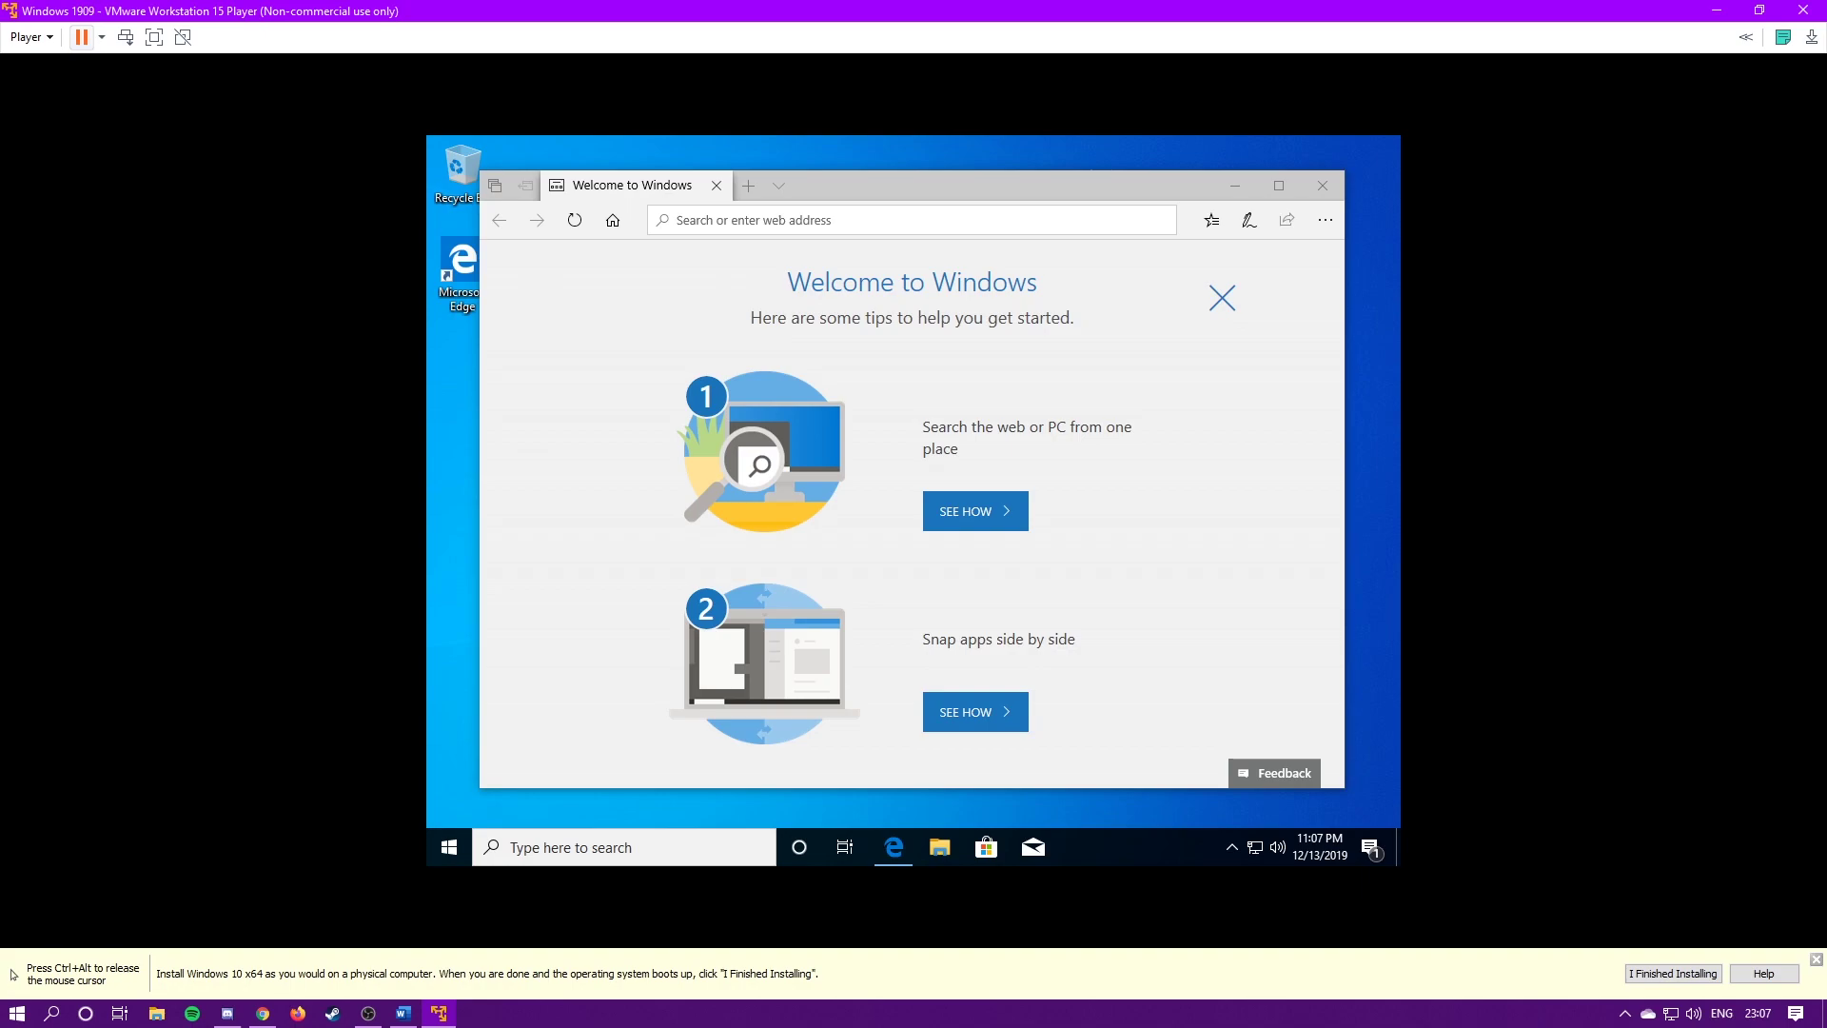
# Step: Close Edge, mount VMware Tools from the Player menu, and launch its installer from the D: drive
pyautogui.click(1321, 184)
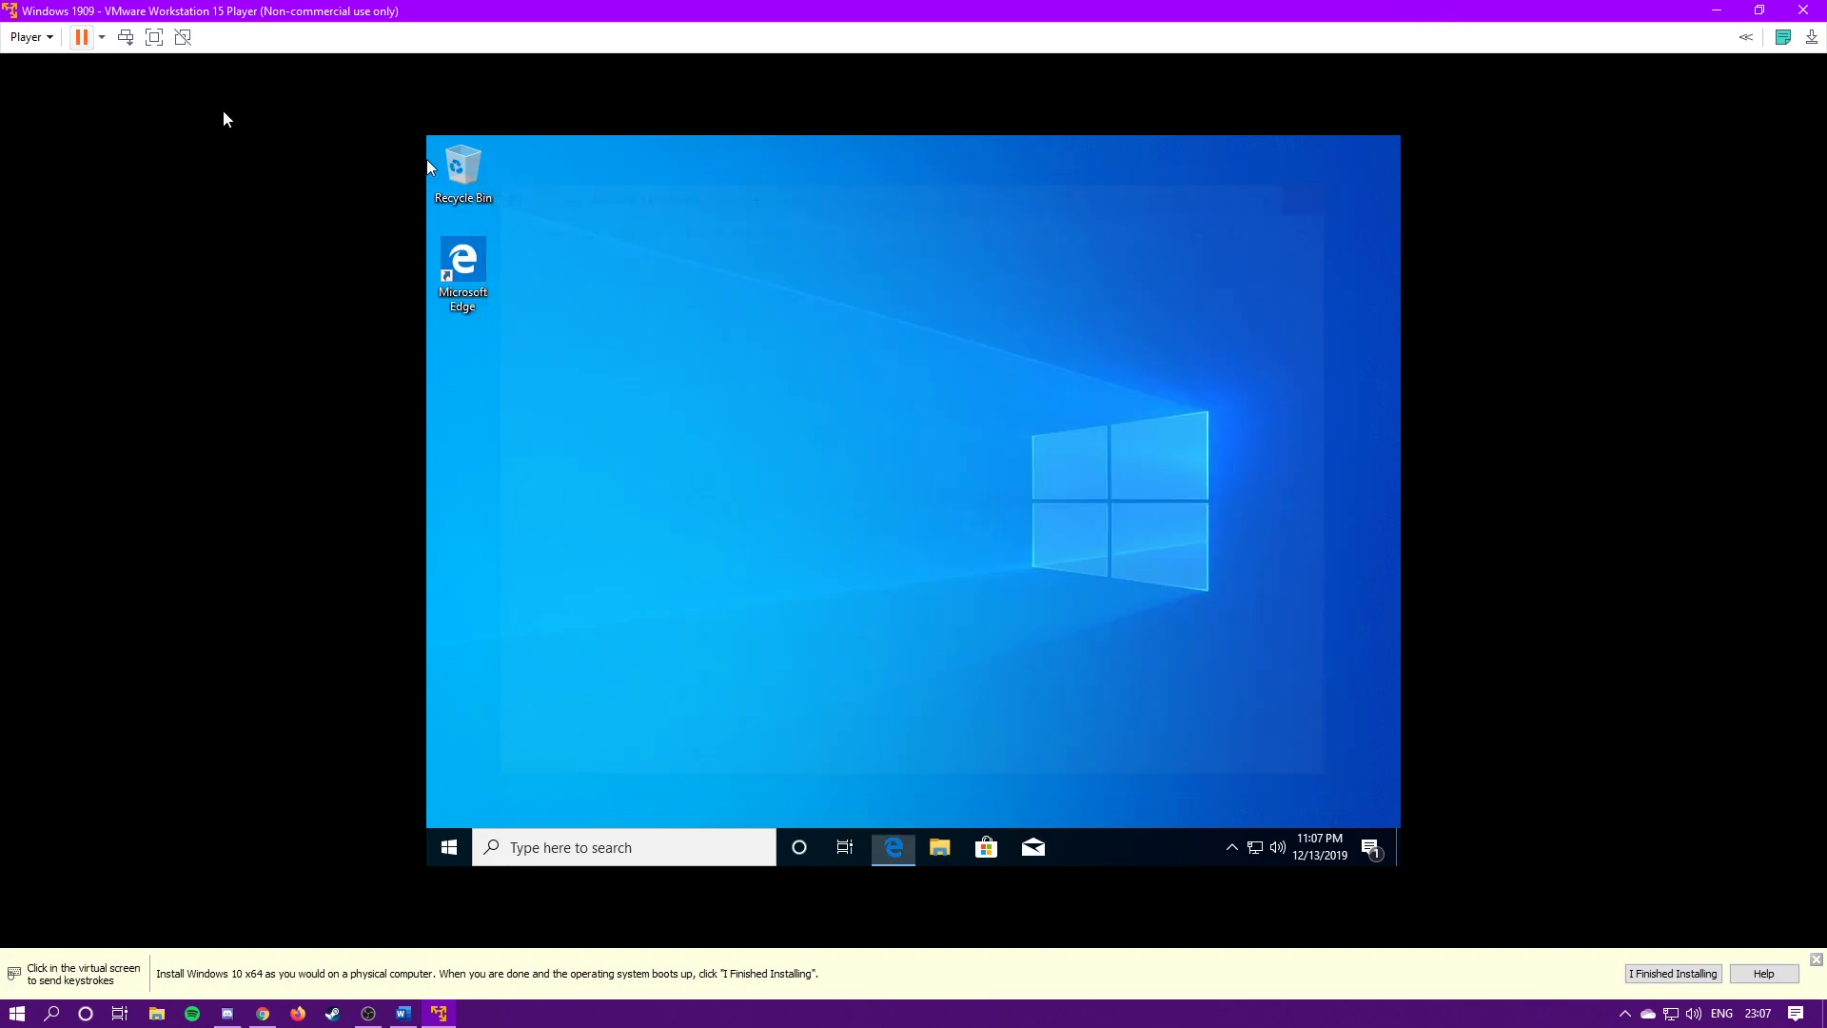
pyautogui.click(53, 43)
pyautogui.moveTo(244, 156)
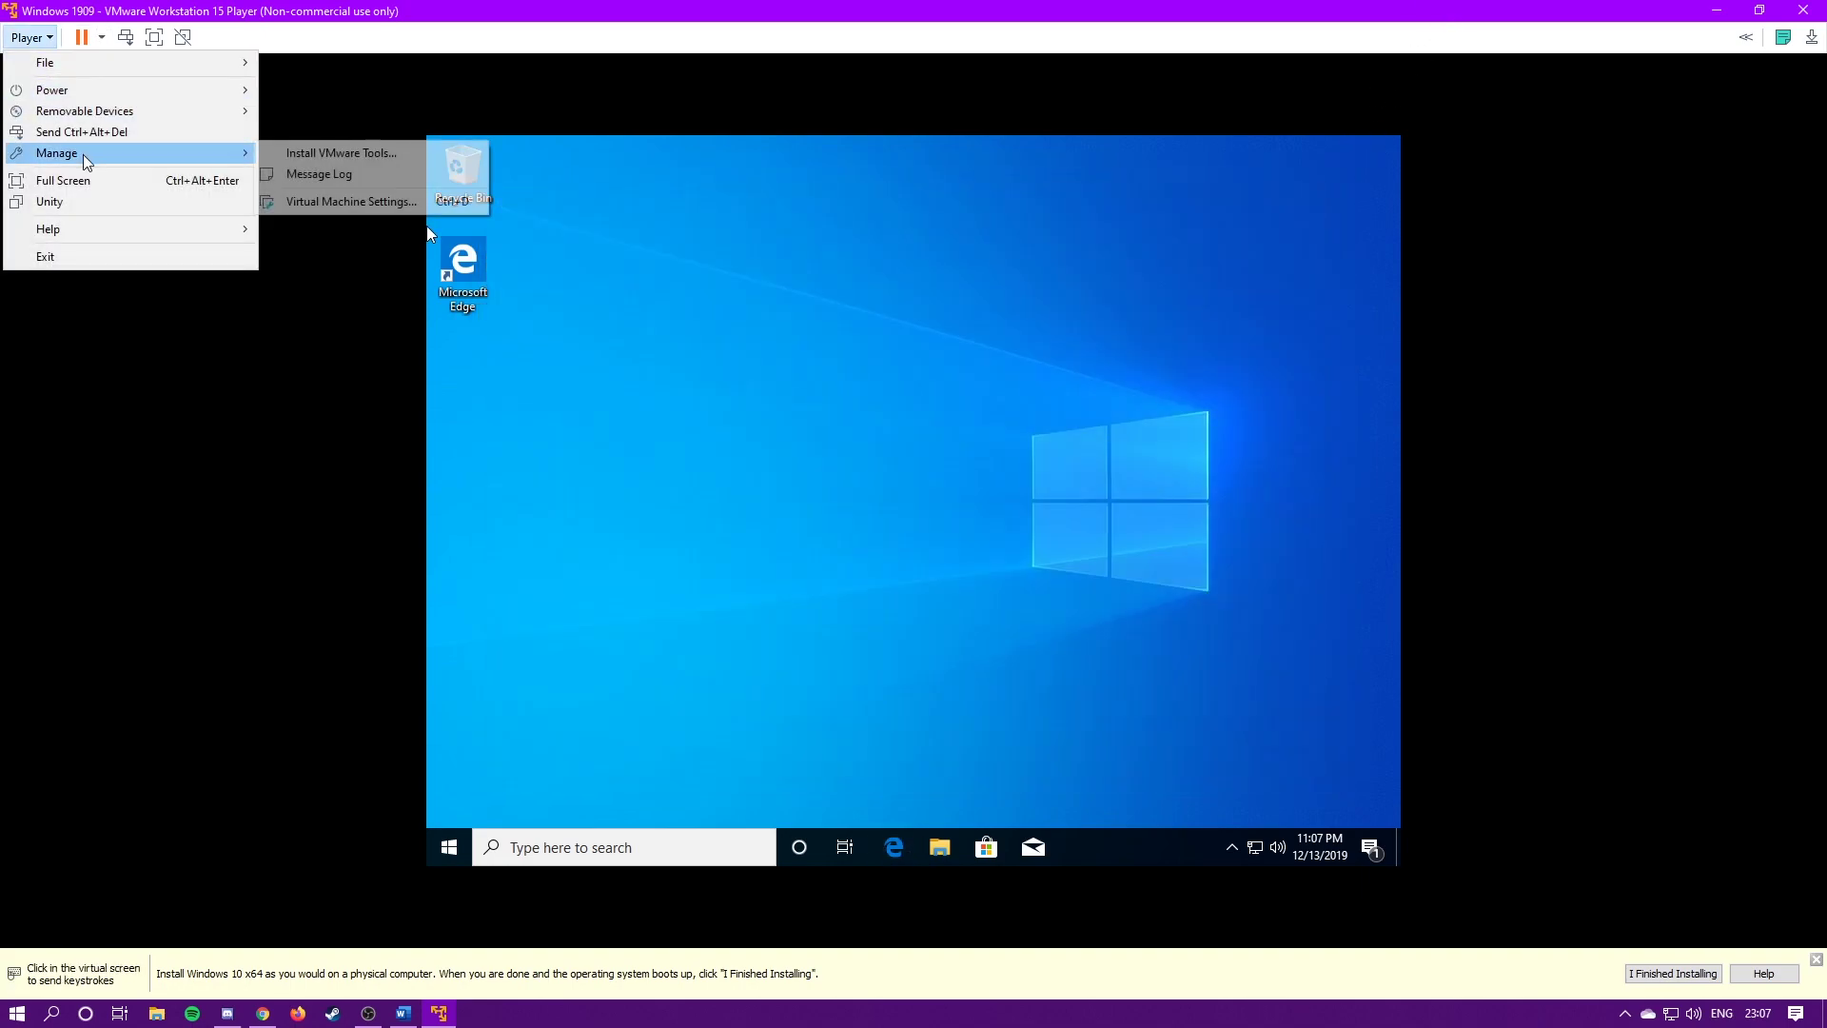
pyautogui.click(300, 157)
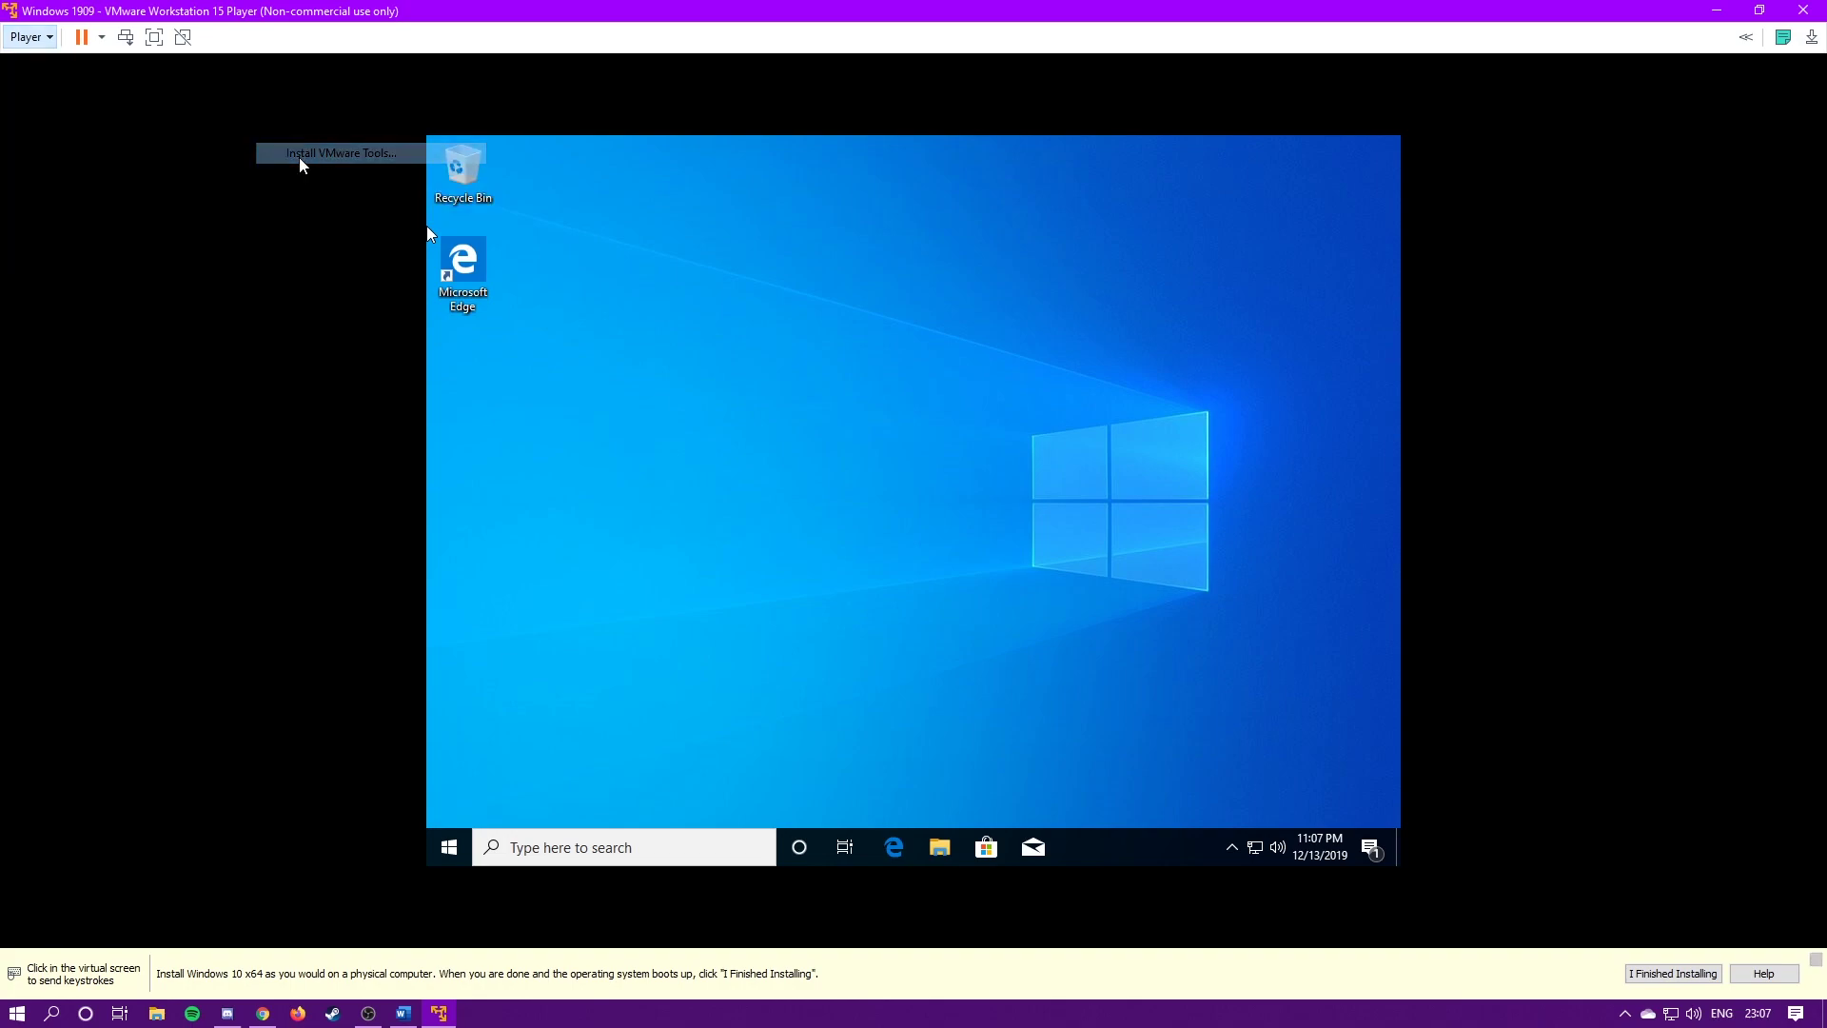
pyautogui.click(940, 847)
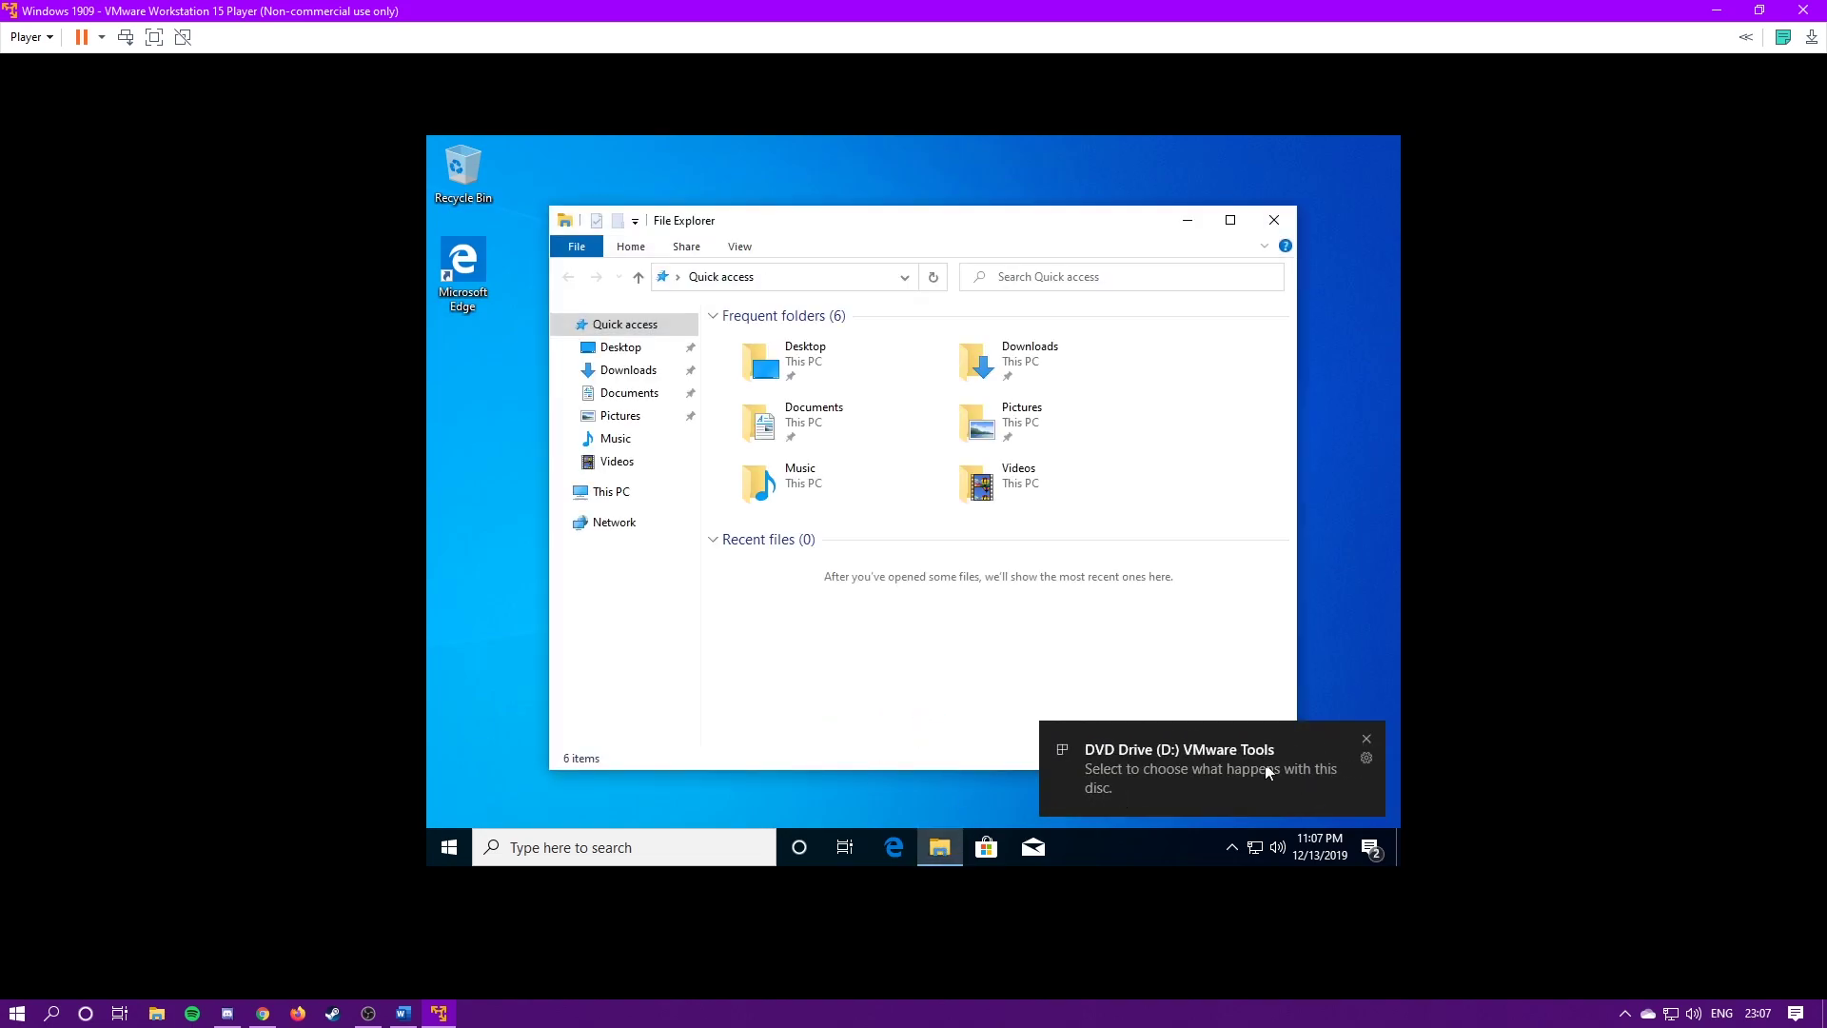
pyautogui.click(605, 494)
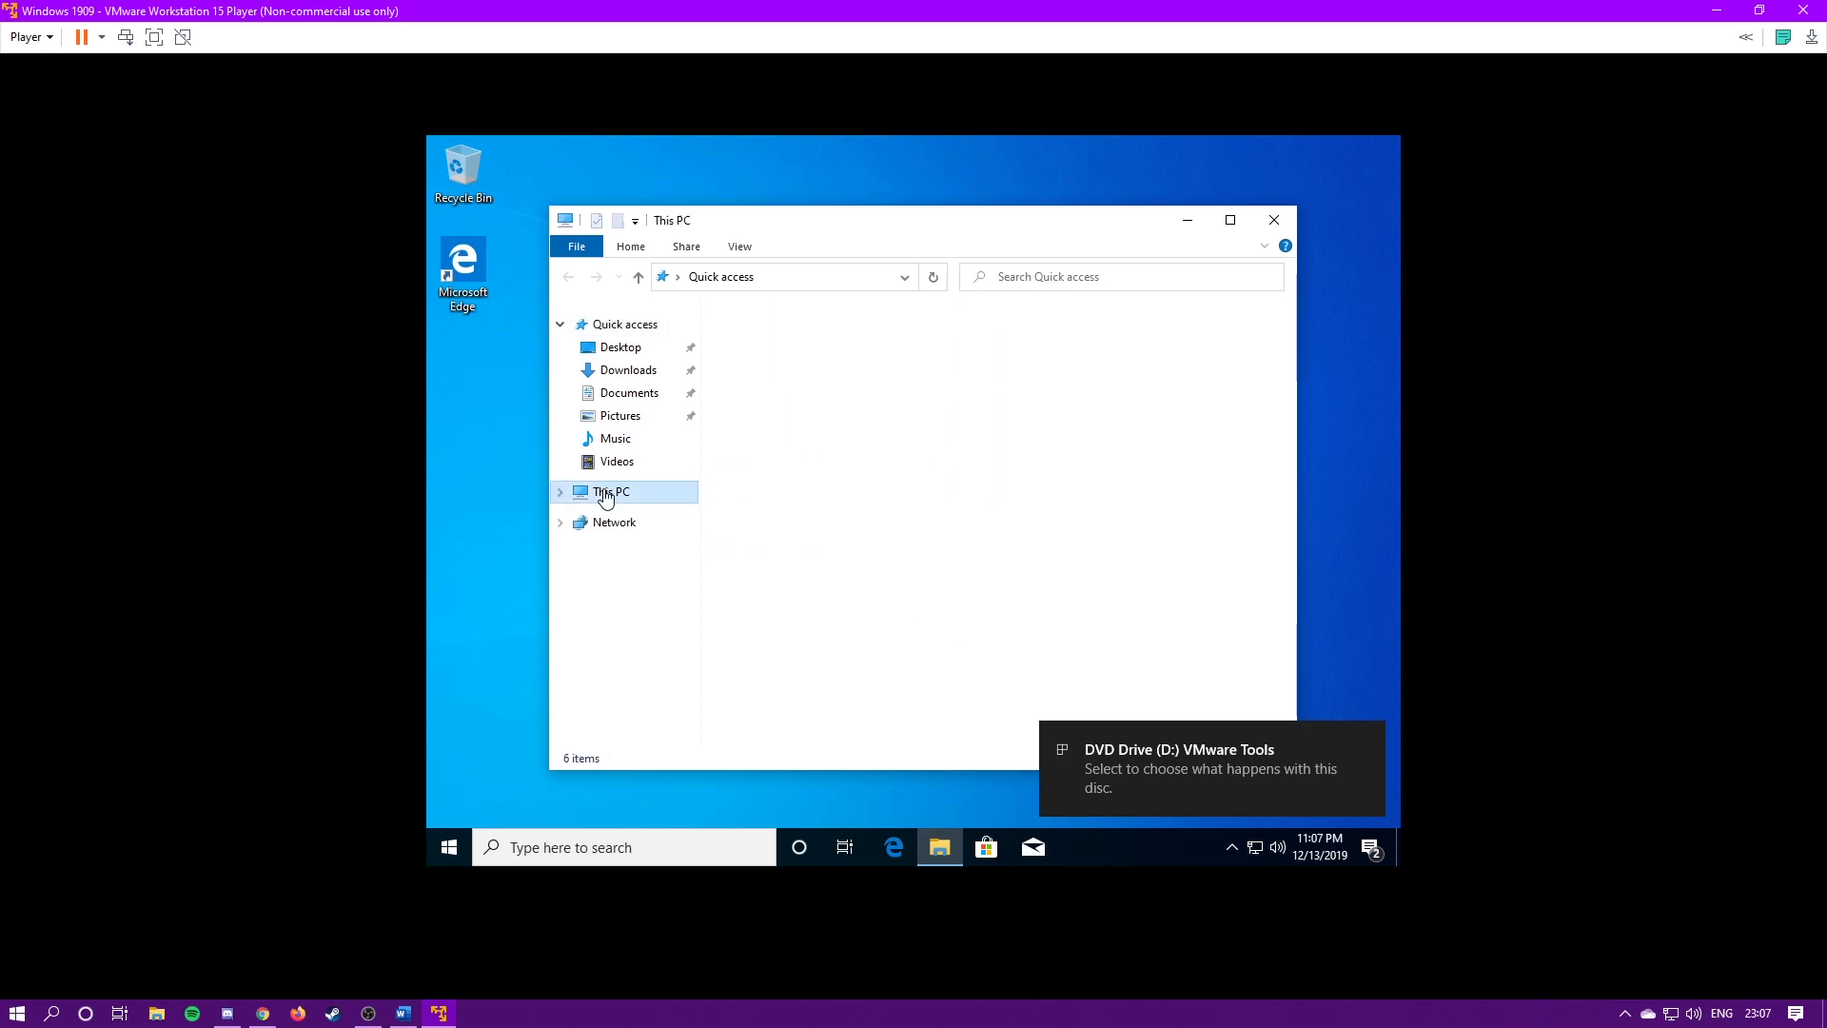
pyautogui.doubleClick(1058, 586)
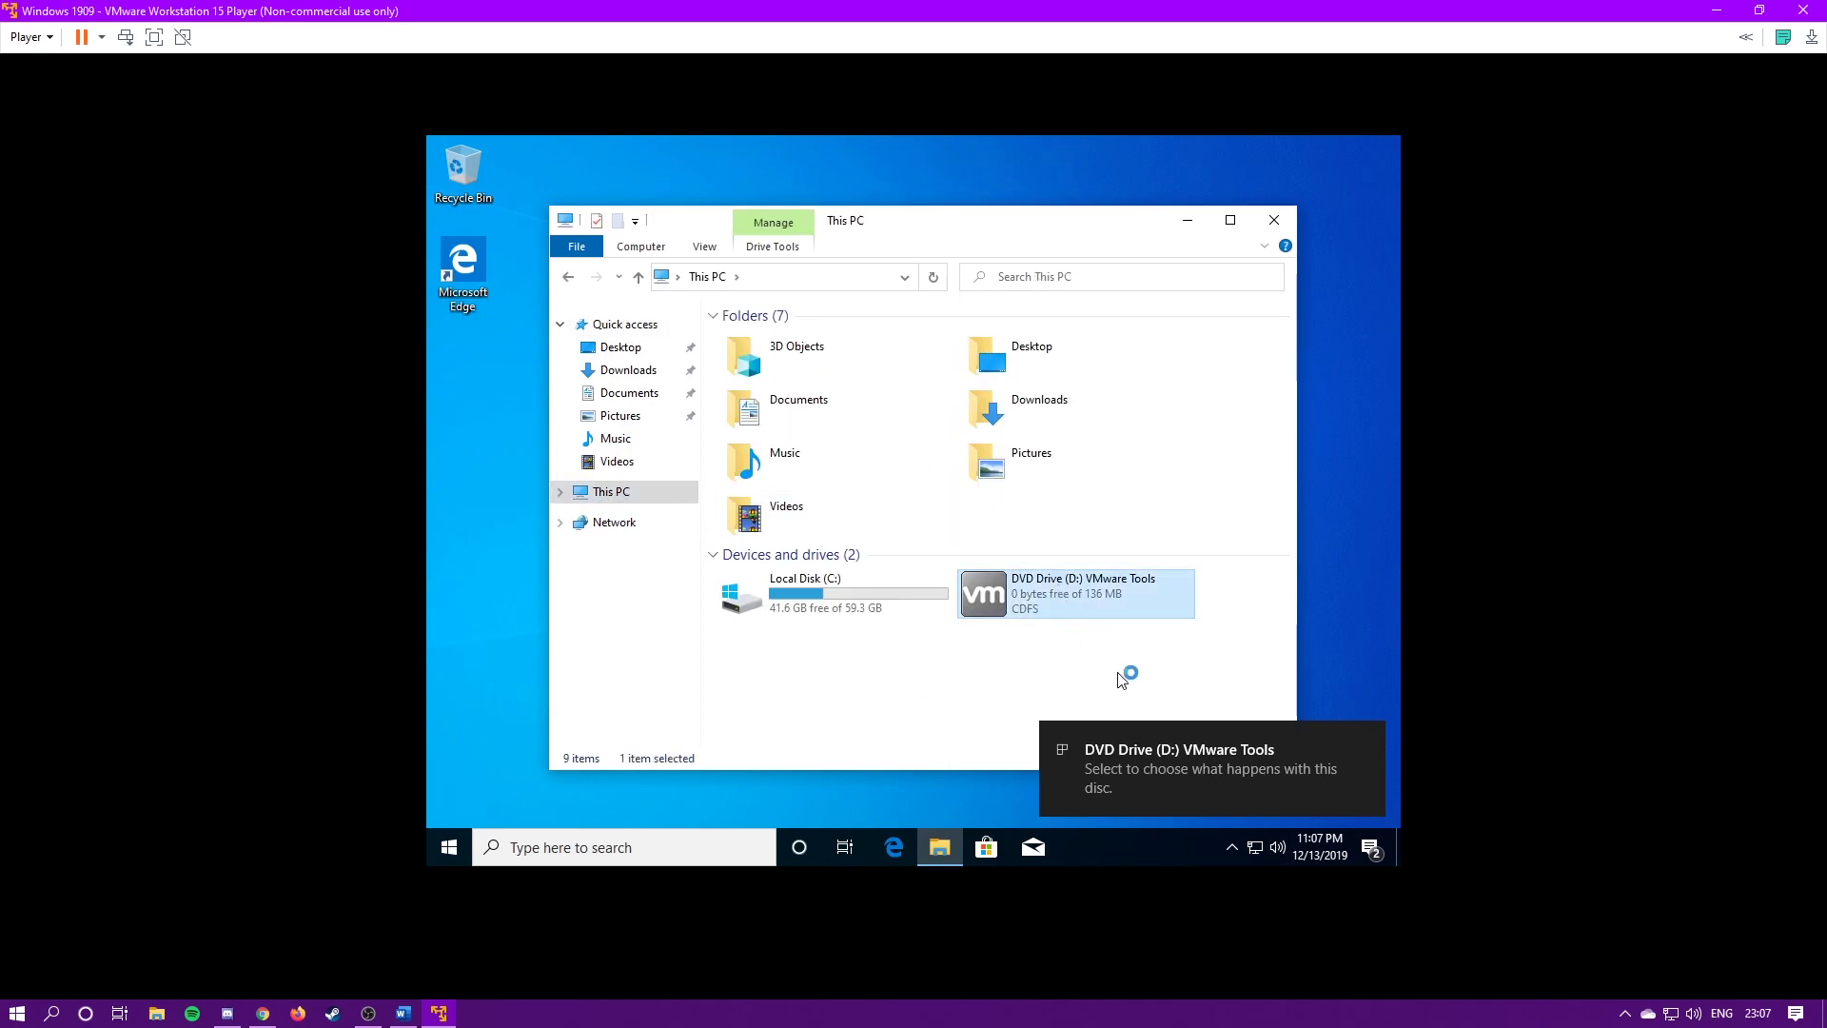
pyautogui.click(827, 621)
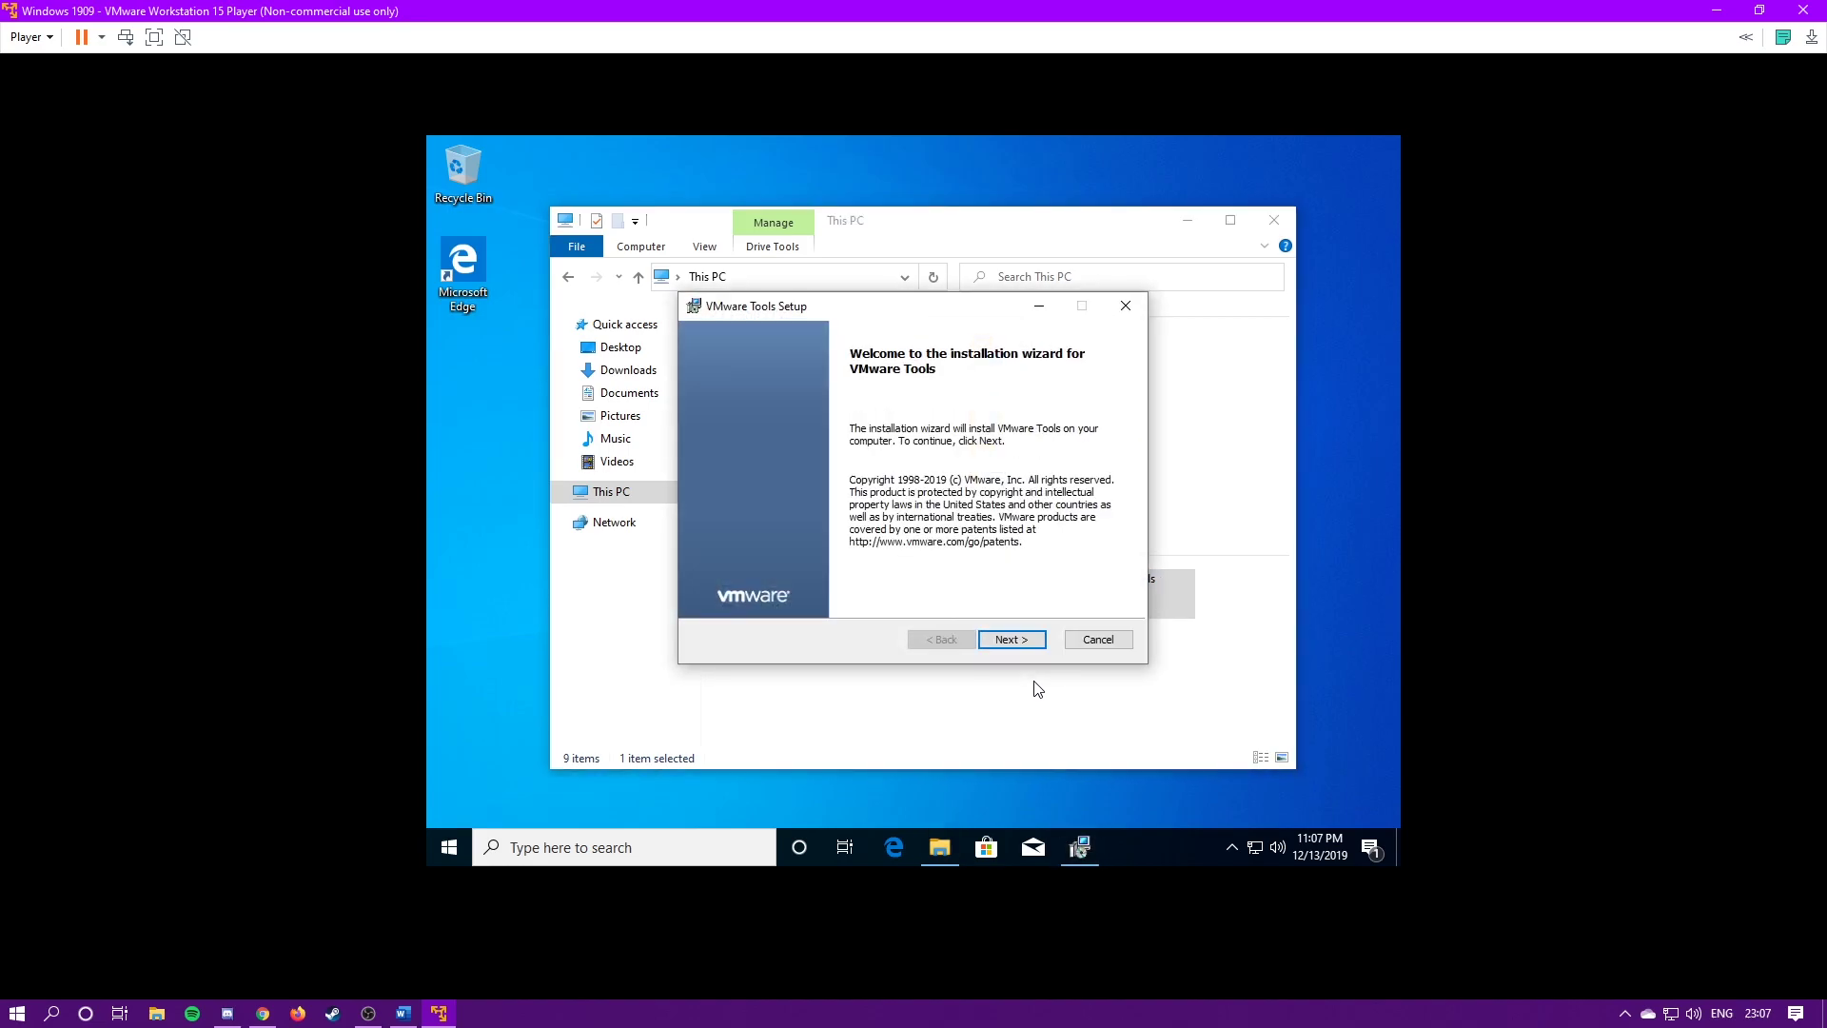
# Step: Install VMware Tools with the Typical setup until the wizard completes
pyautogui.click(1035, 637)
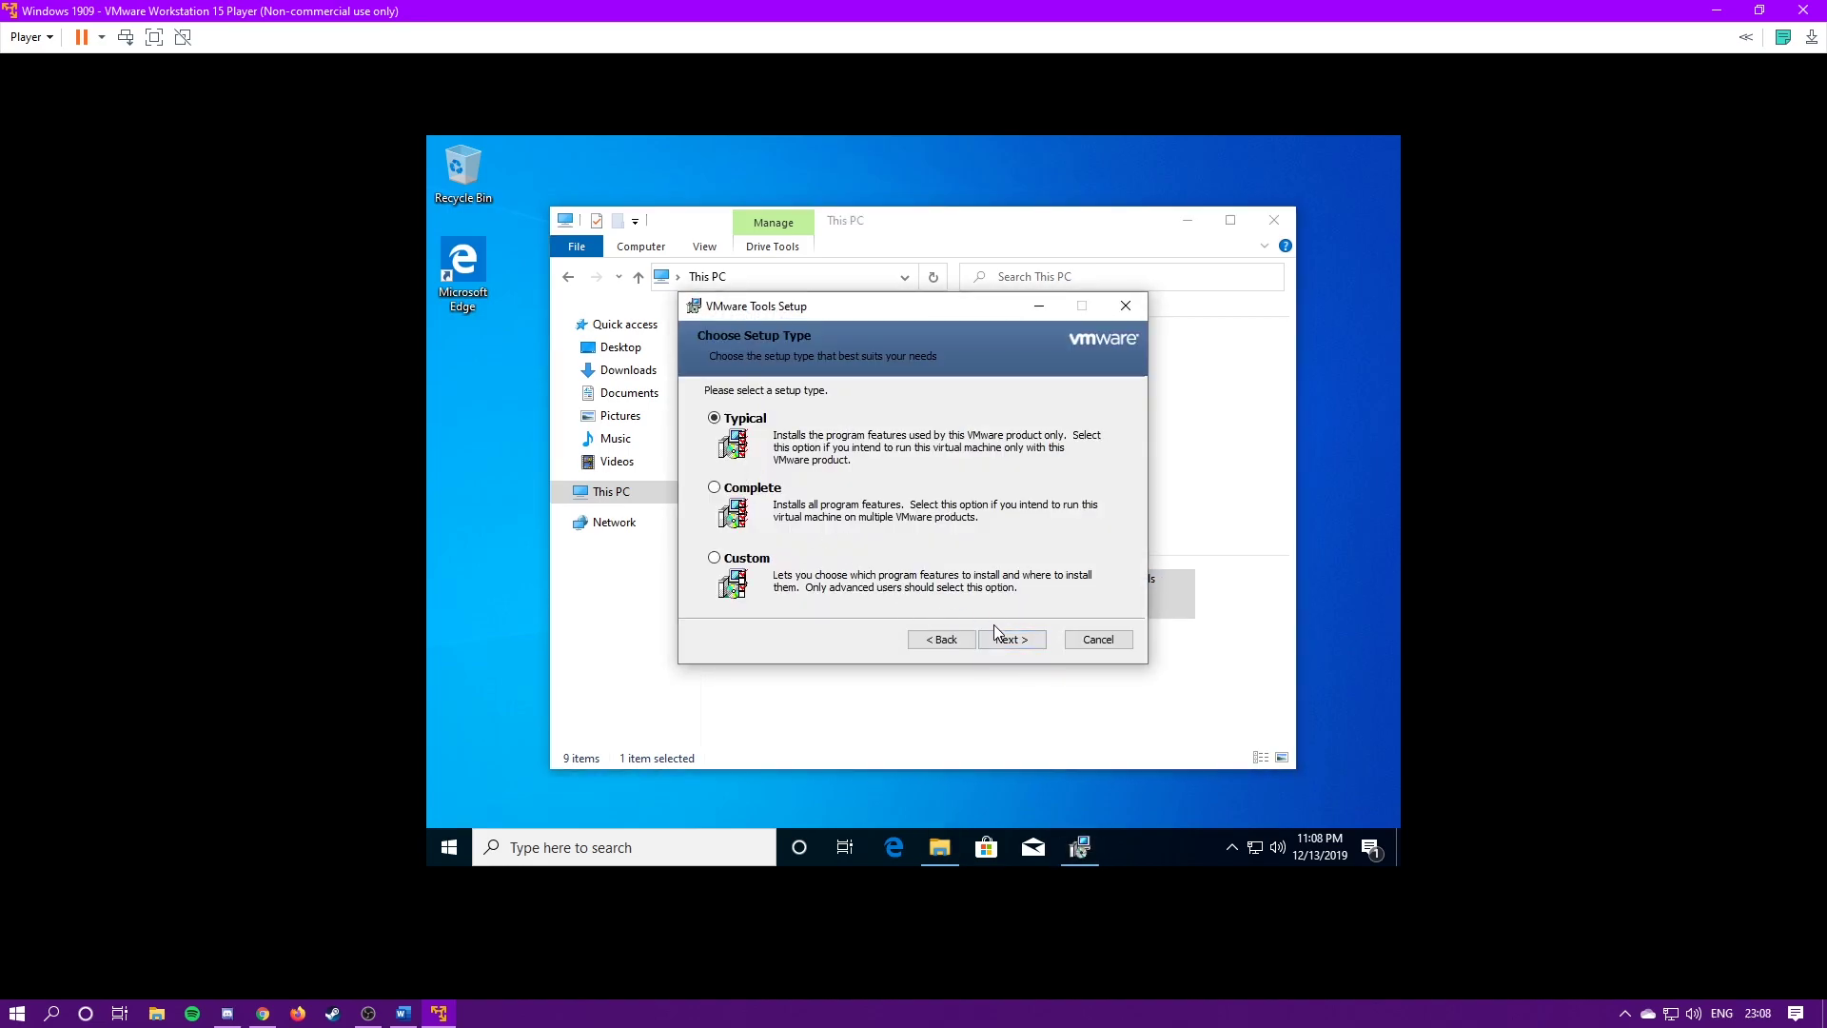
pyautogui.click(1008, 639)
pyautogui.click(1009, 637)
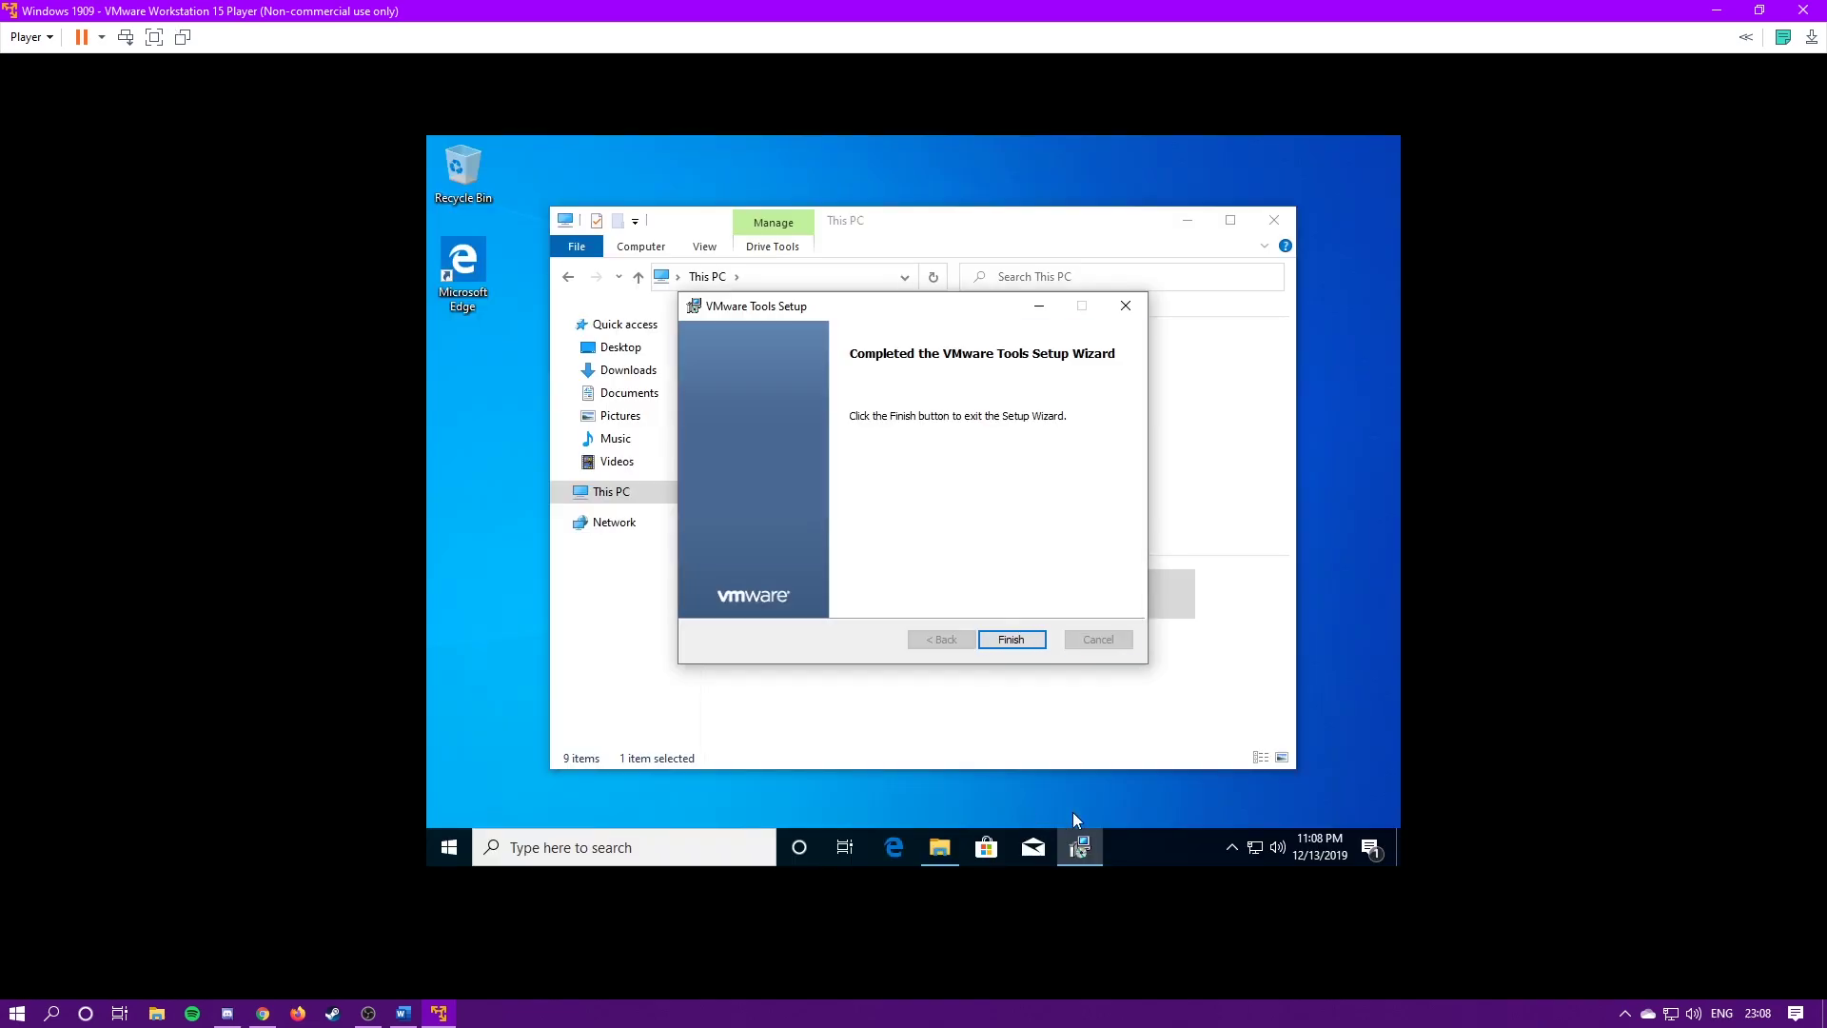
pyautogui.click(1035, 637)
# Step: Restart the guest after the Tools install and launch Notepad on the host
pyautogui.click(856, 538)
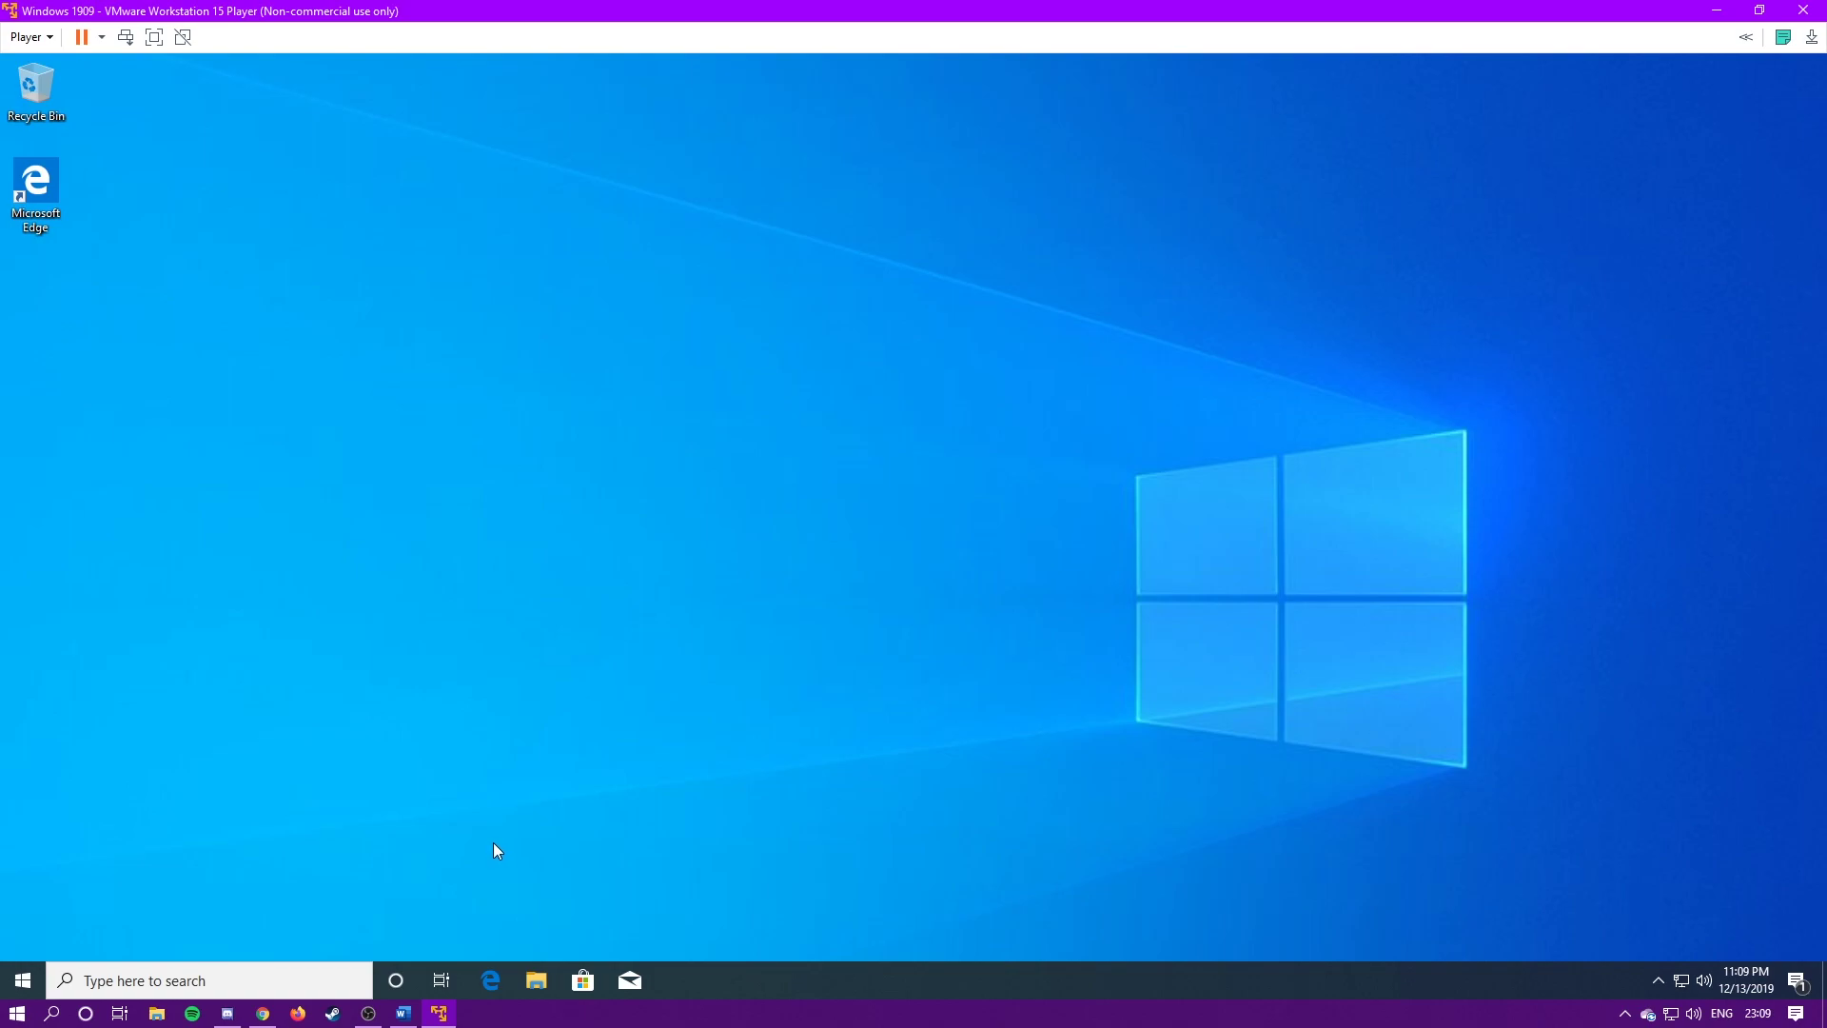
pyautogui.press('super+s')
pyautogui.press('super+r')
pyautogui.write('te')
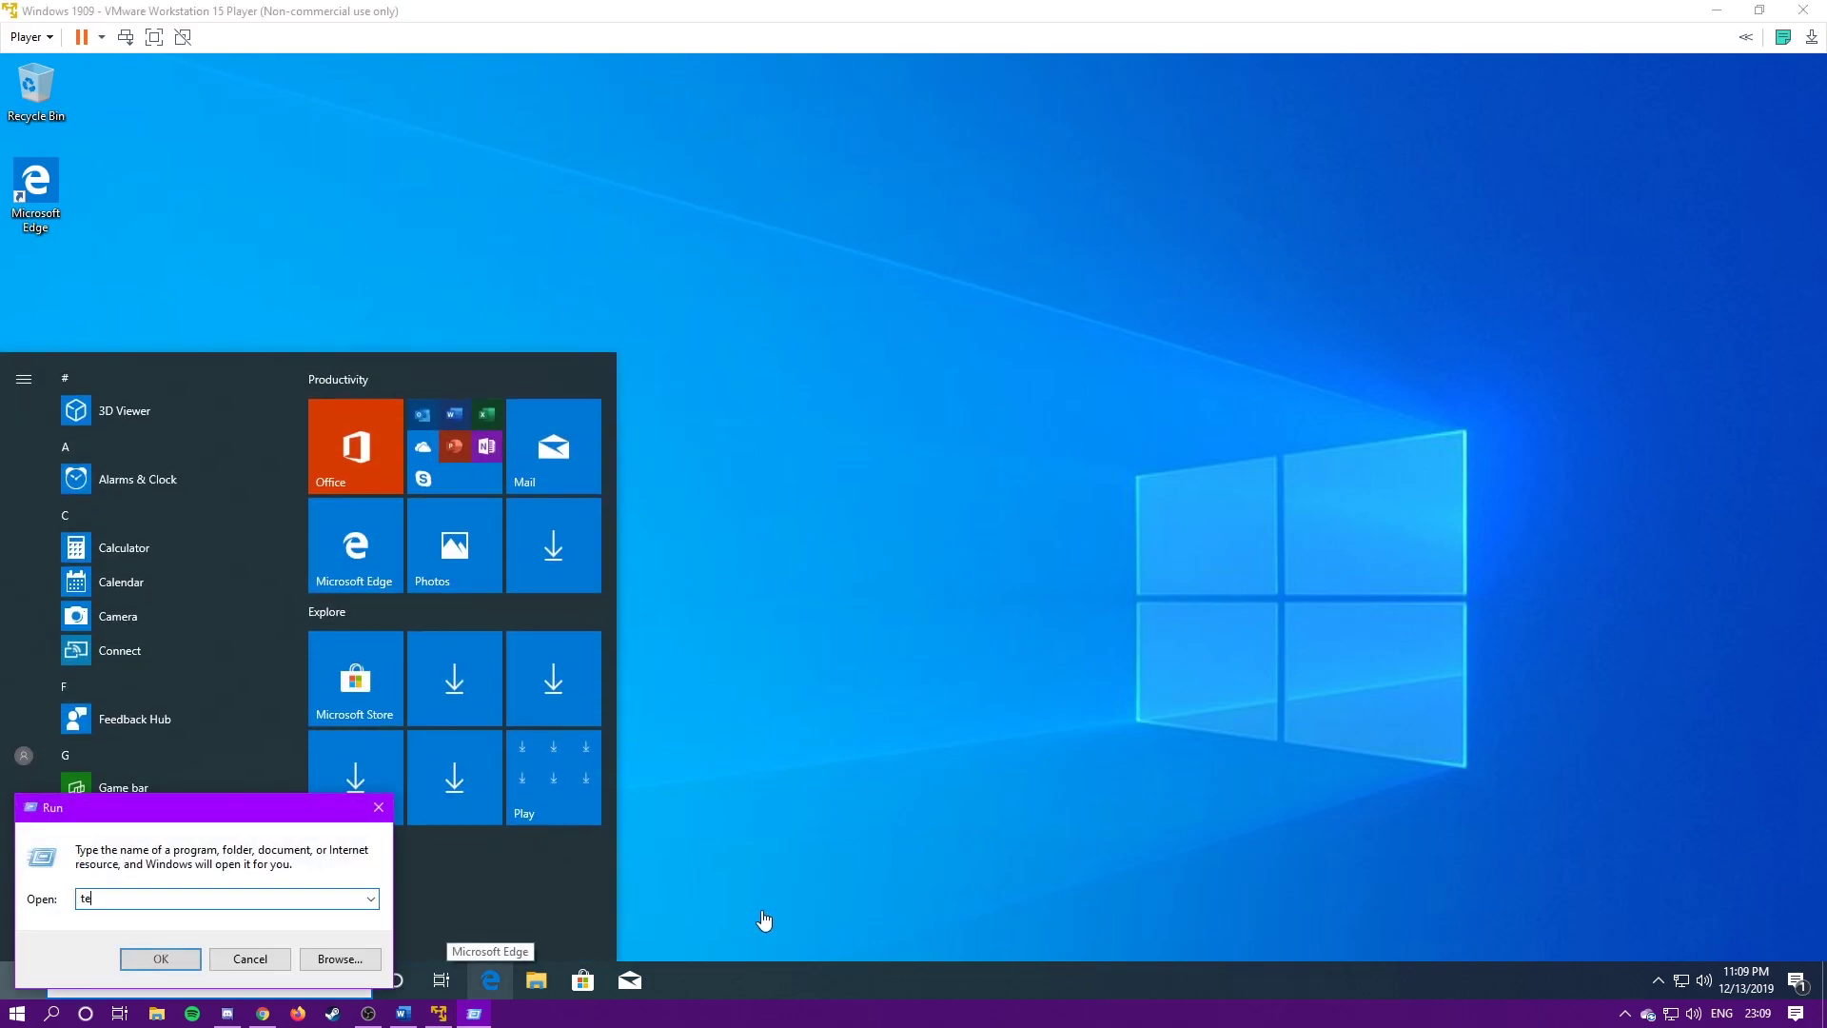
pyautogui.press('BackSpace')
pyautogui.press('BackSpace')
pyautogui.write('notea')
pyautogui.press('Return')
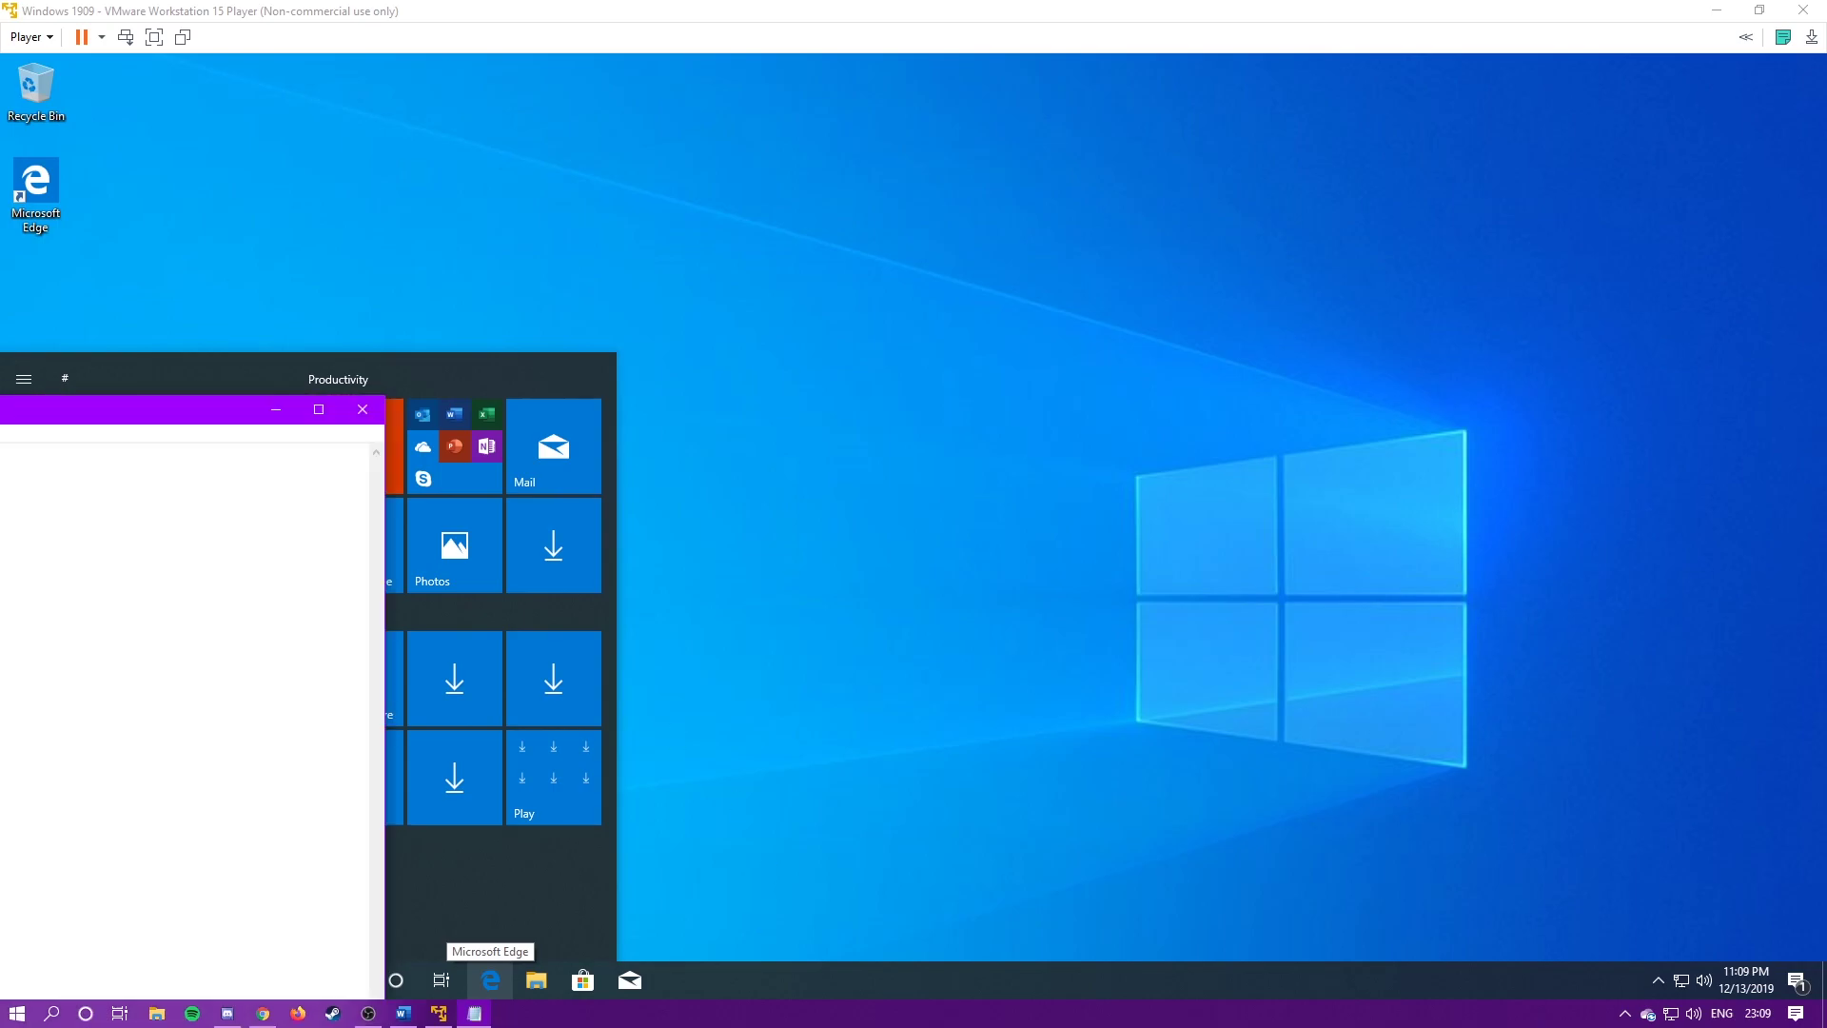
# Step: Copy 'This is for a copy' from host Notepad and paste it into the guest search box
pyautogui.write('This')
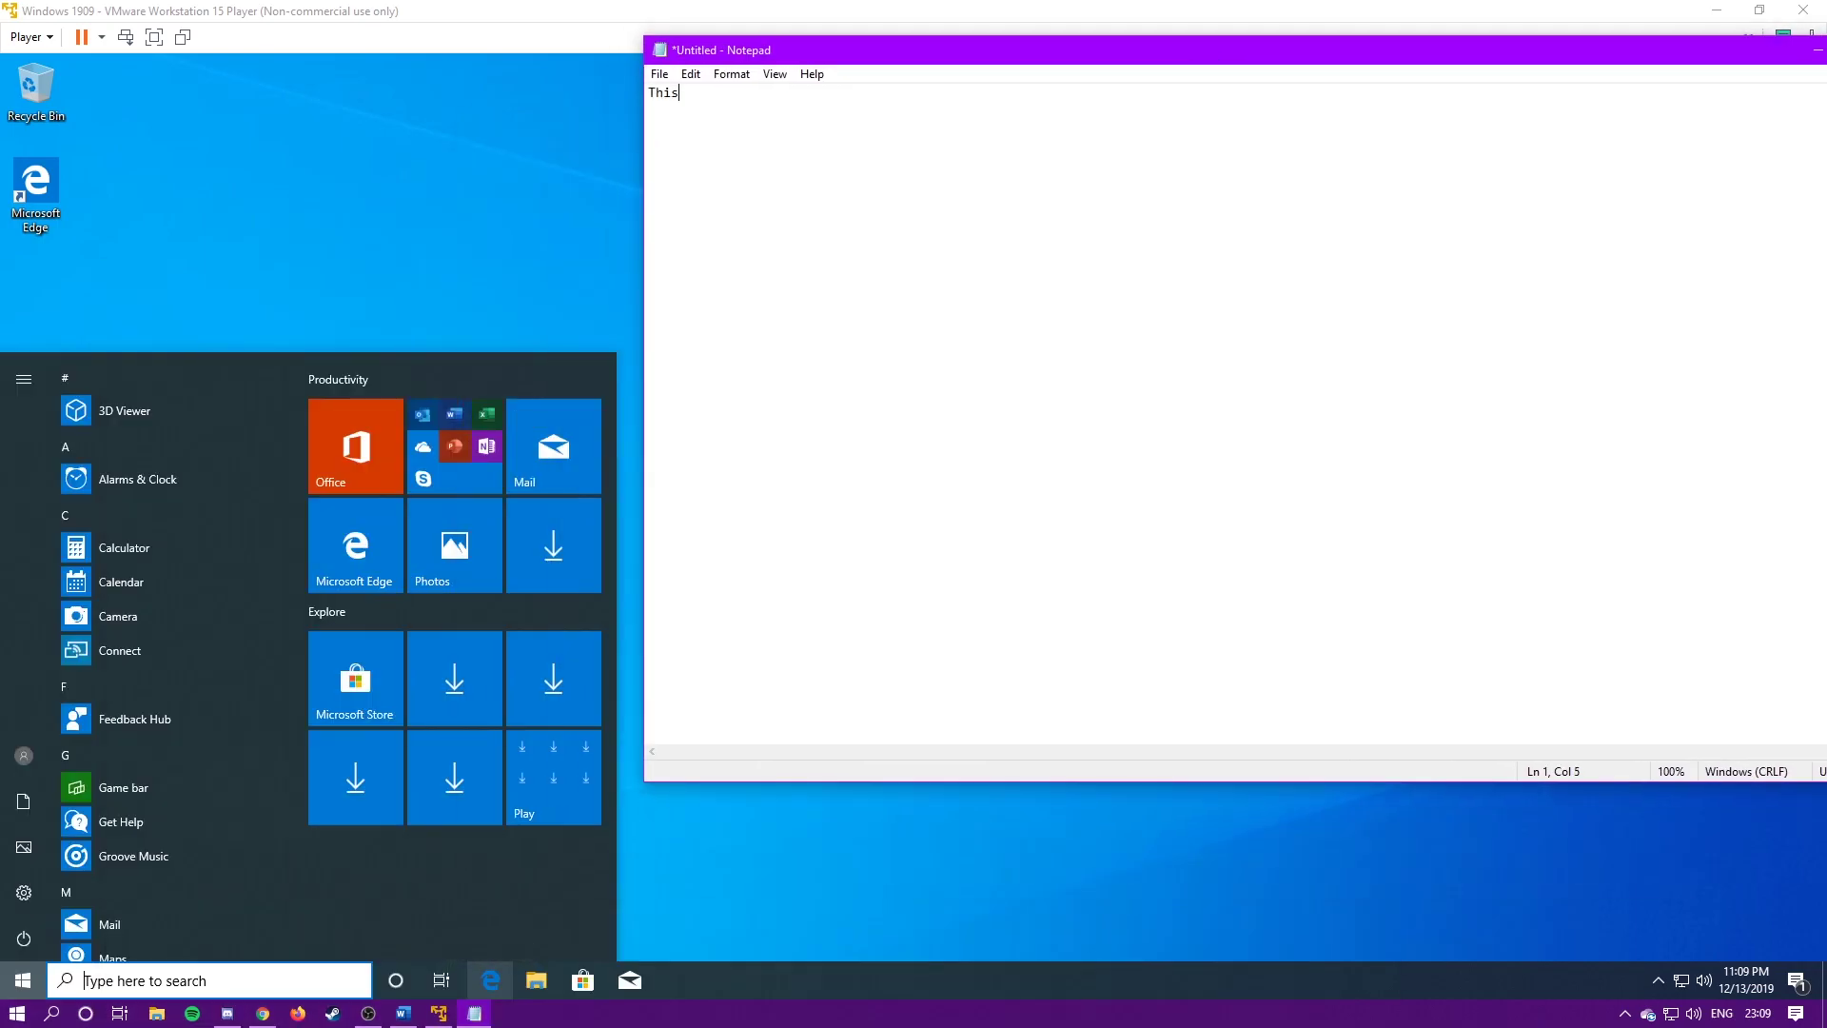
pyautogui.write(' is for a copy!')
pyautogui.hotkey('ctrl', 'a')
pyautogui.hotkey('ctrl', 'c')
pyautogui.click(359, 160)
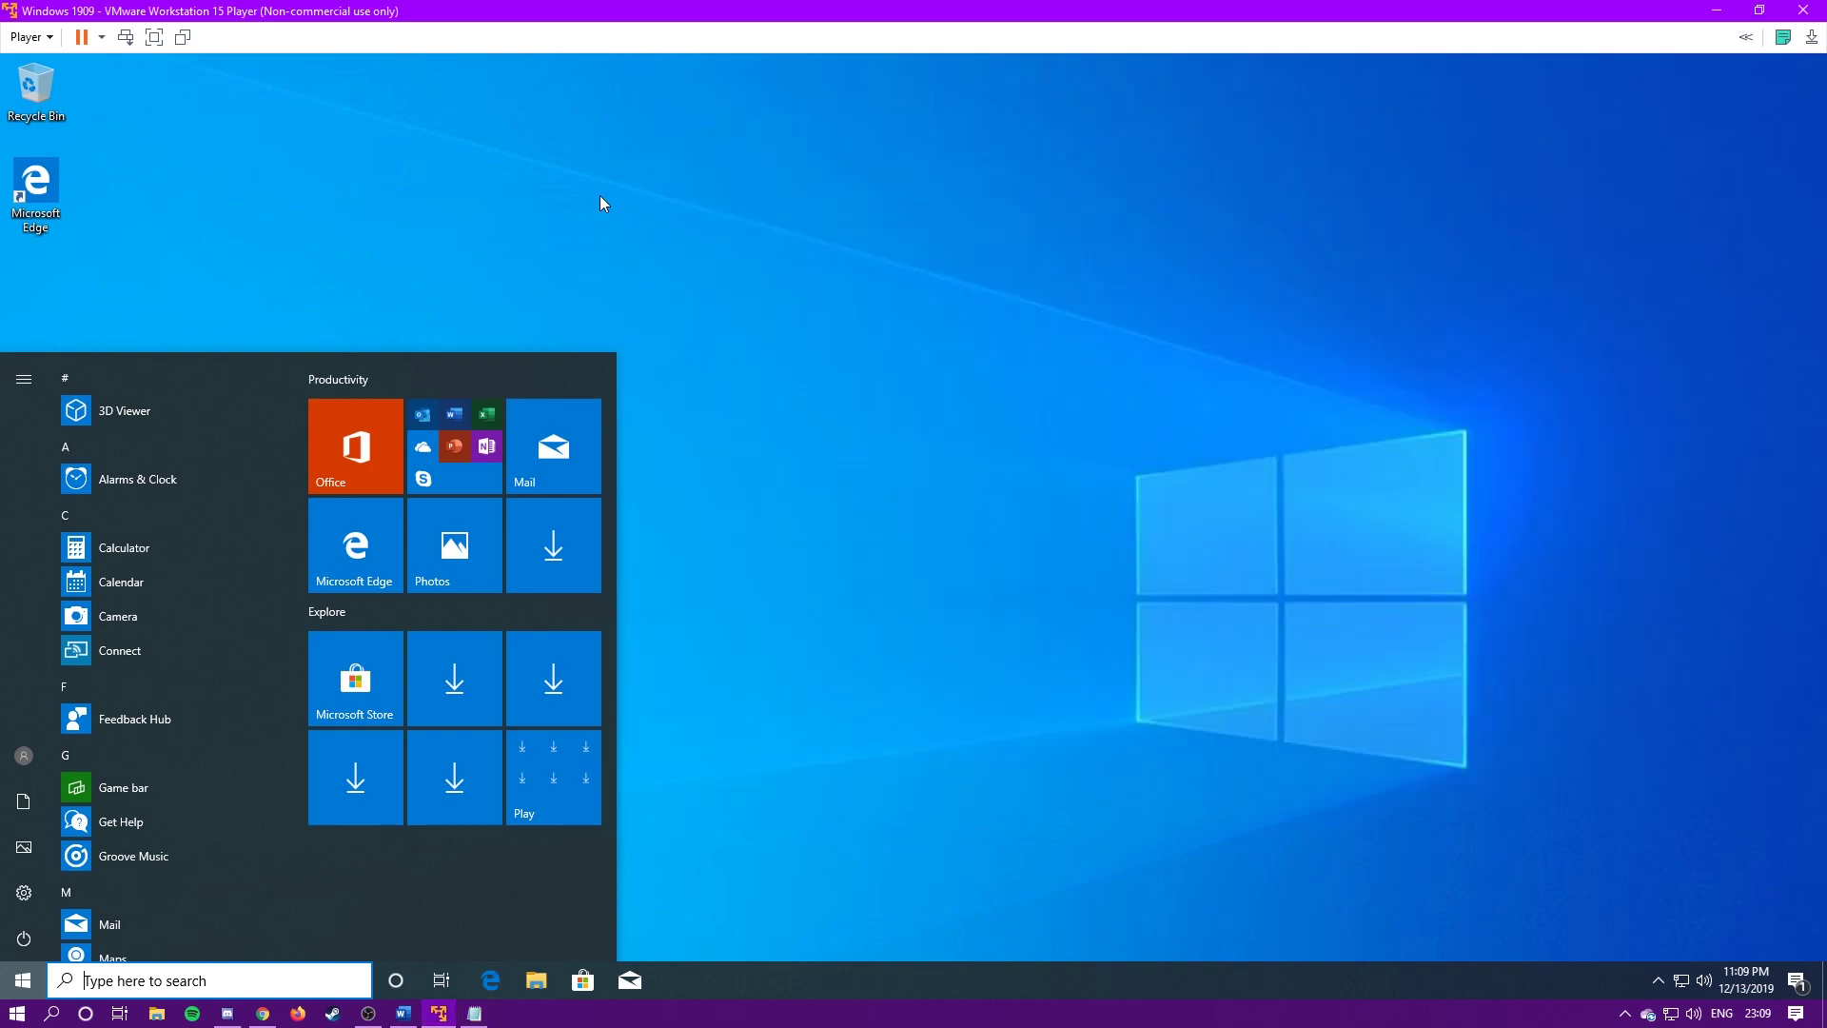
pyautogui.hotkey('ctrl', 'v')
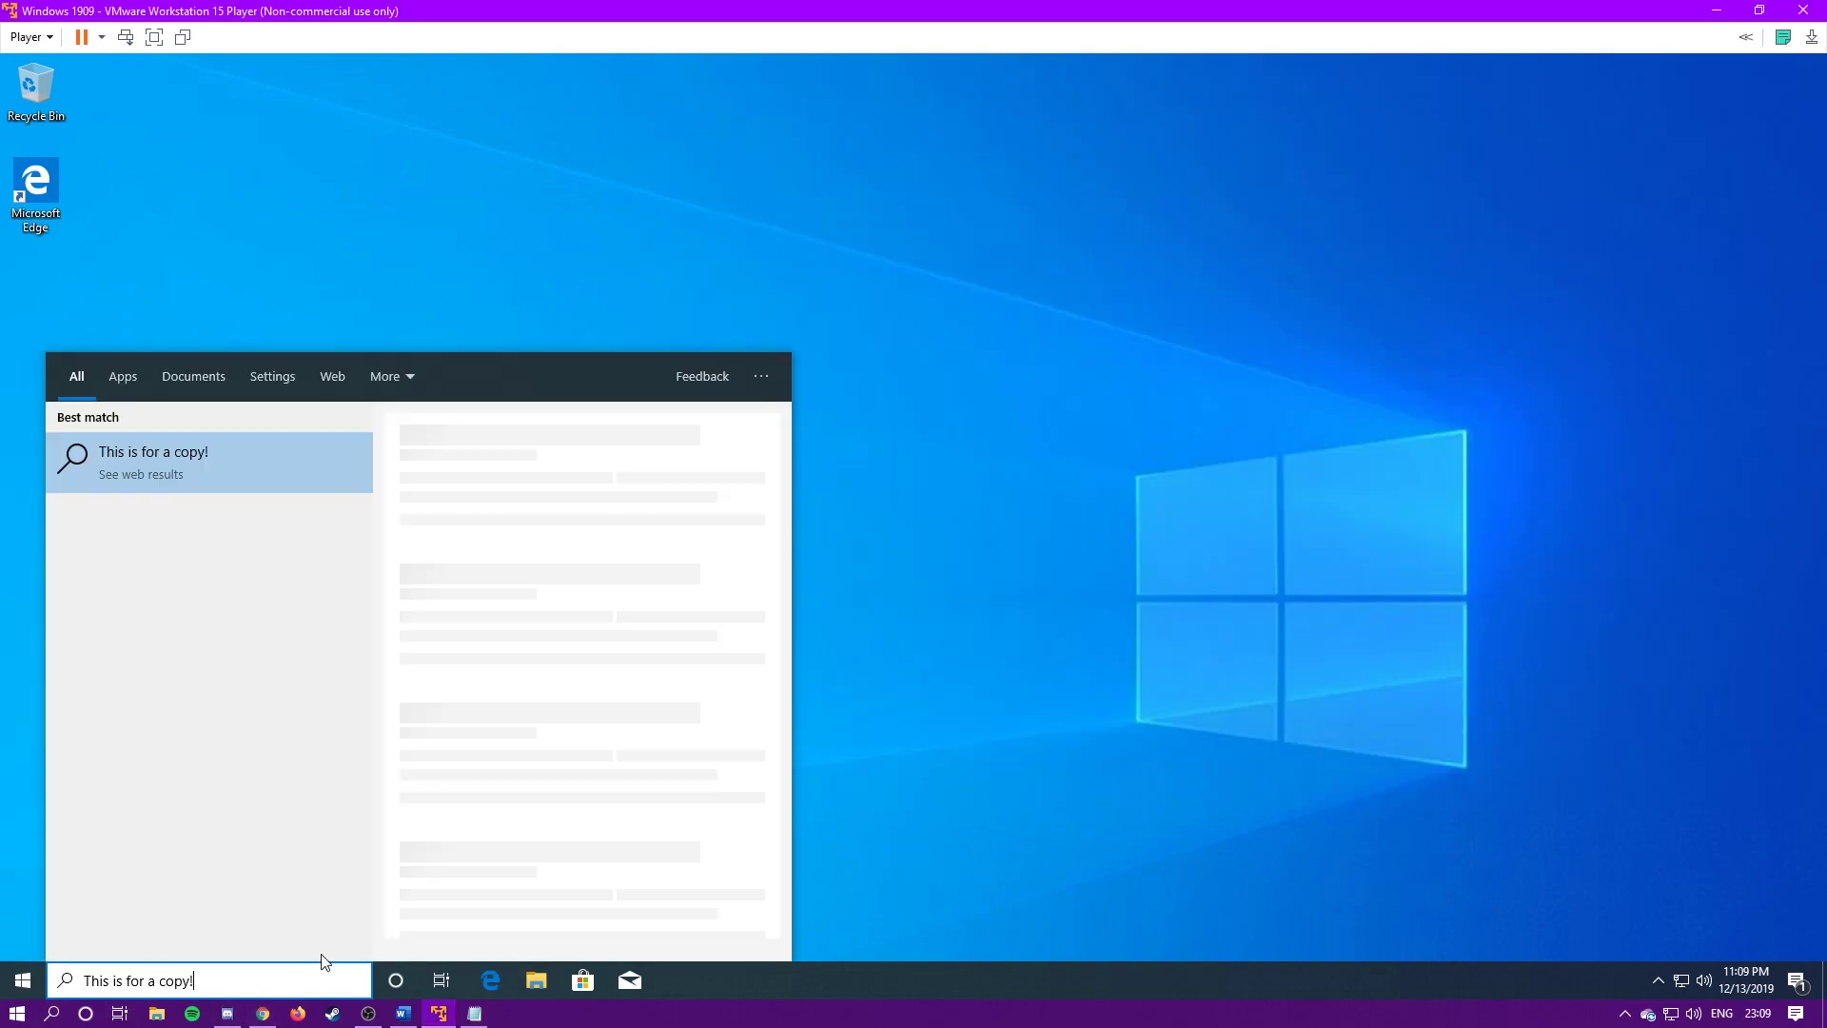
pyautogui.press('Escape')
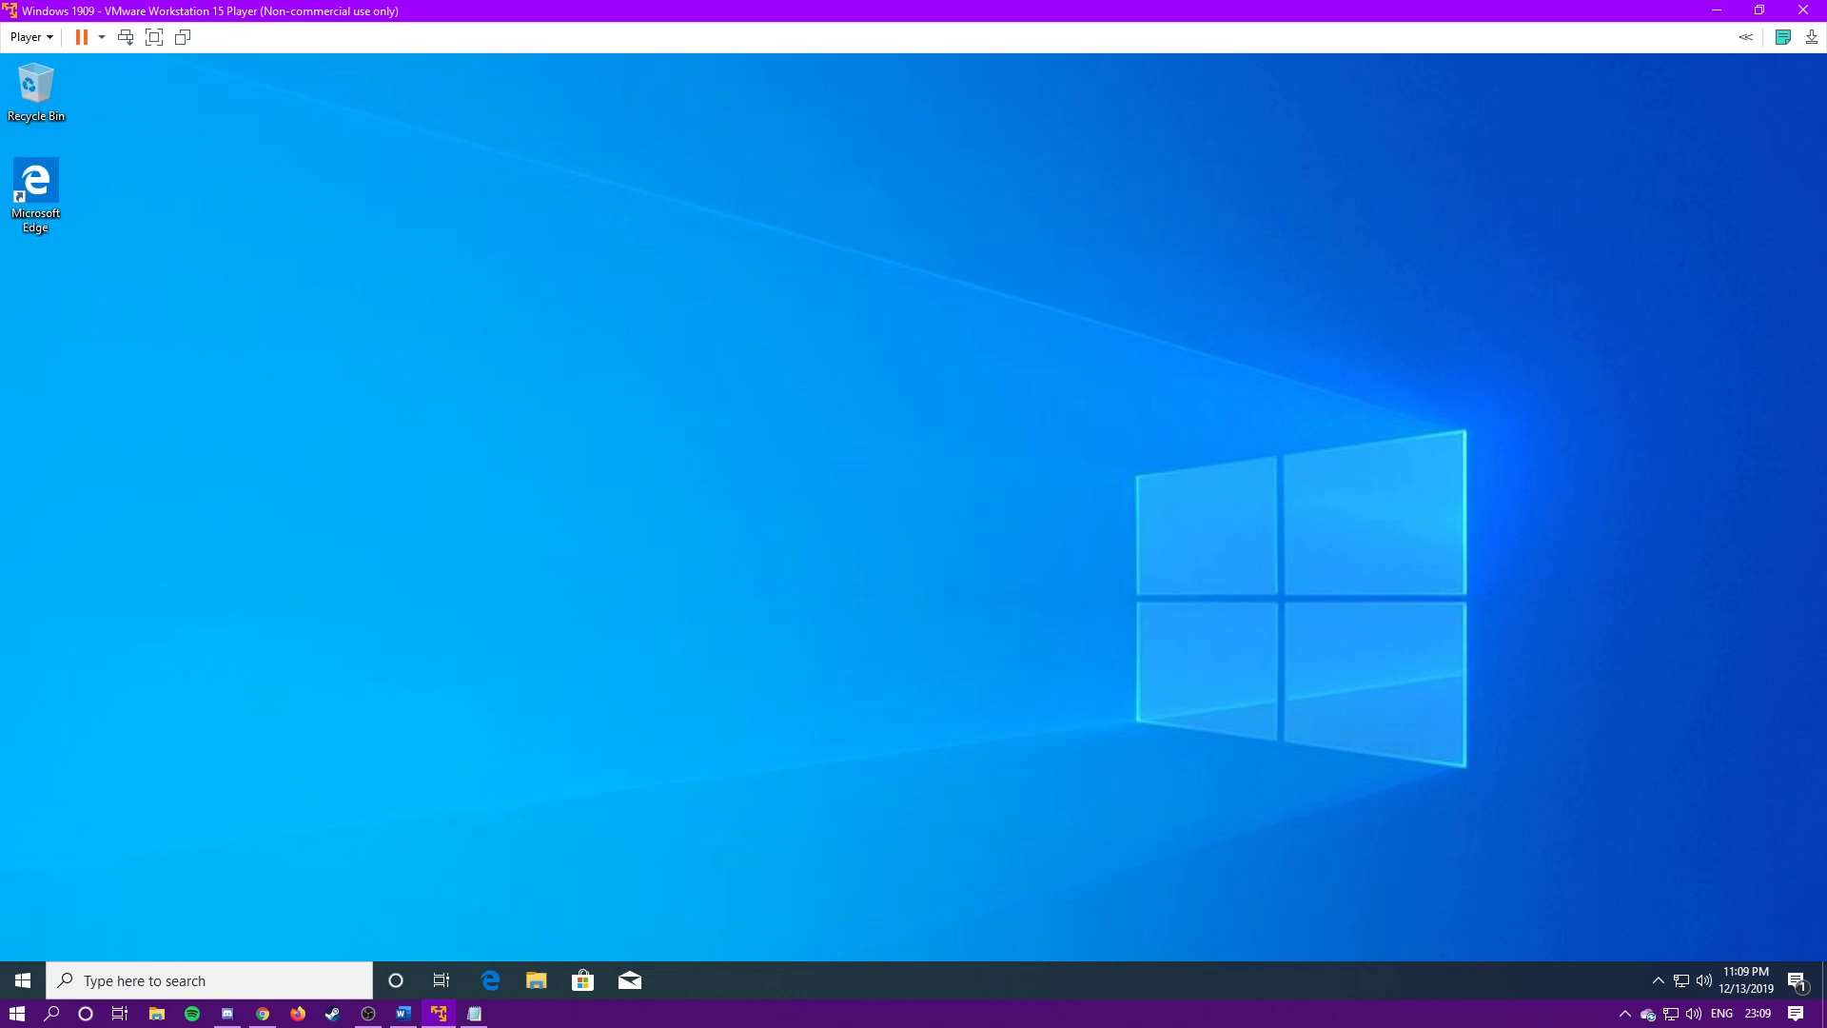
# Step: Drag Christmas.png from host File Explorer onto the guest desktop, then close Photos
pyautogui.press('super+e')
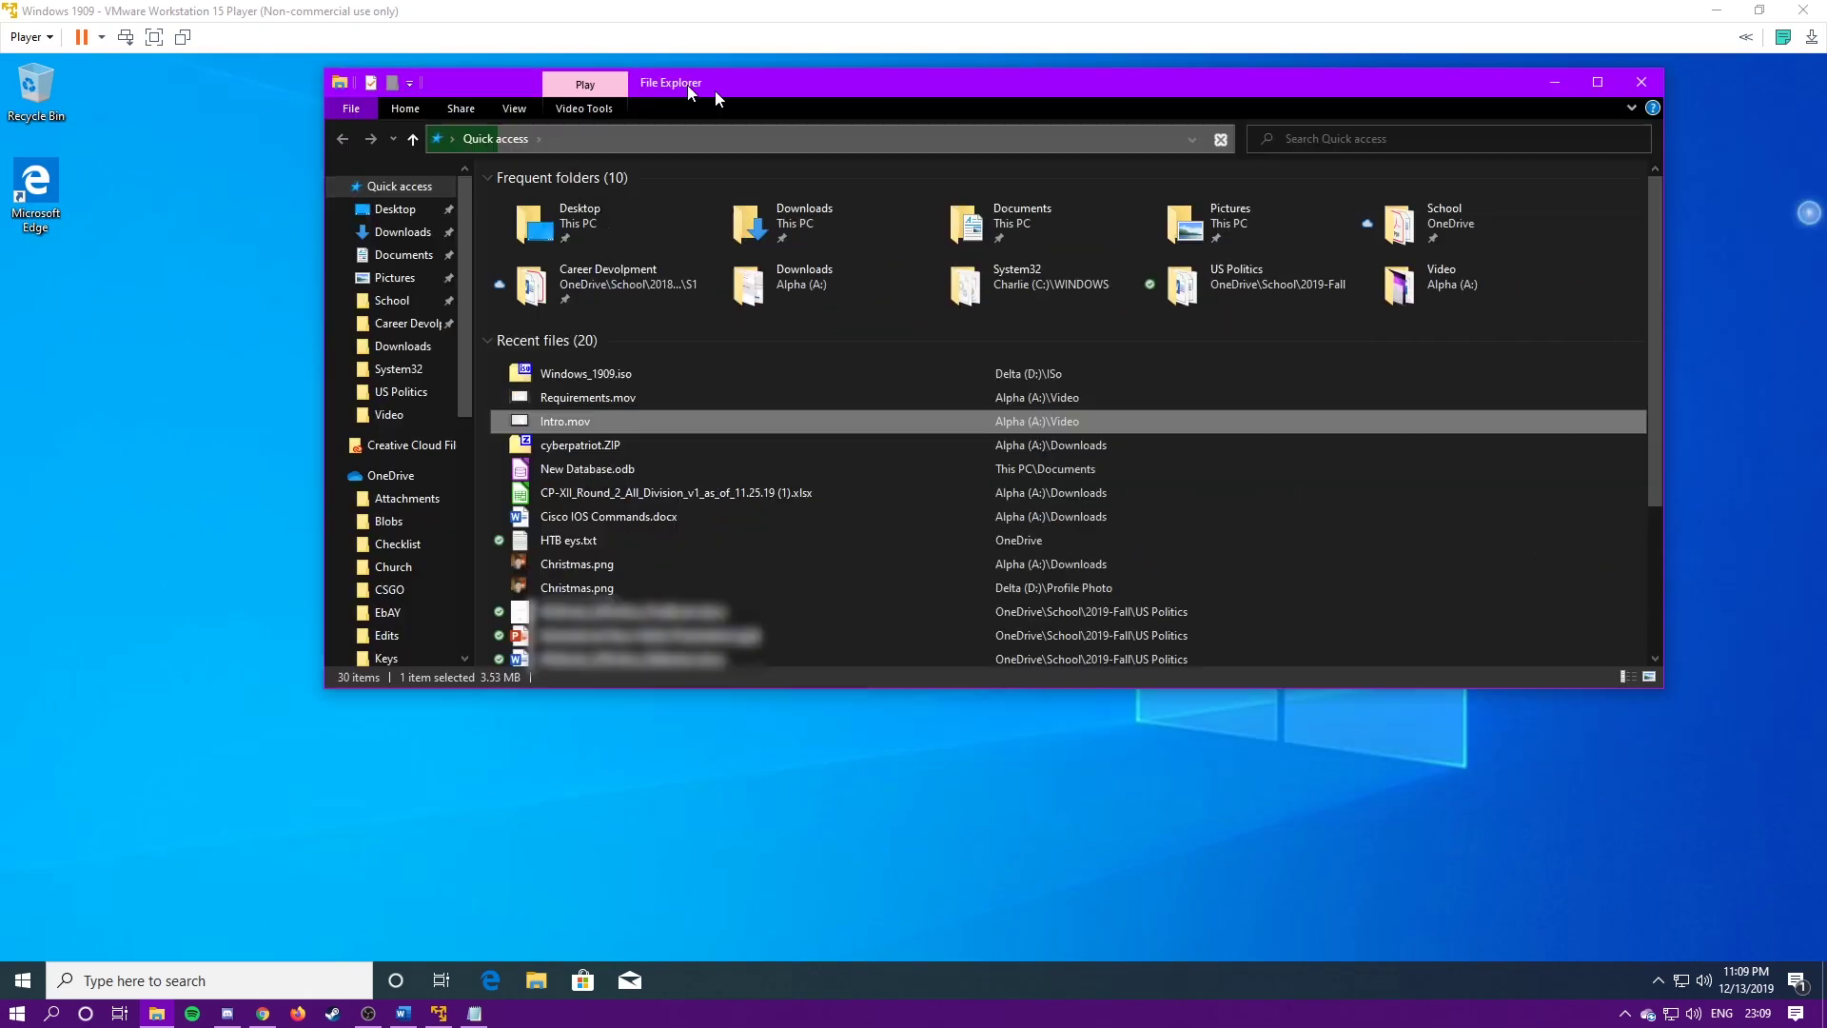
pyautogui.moveTo(687, 83); pyautogui.dragTo(726, 121)
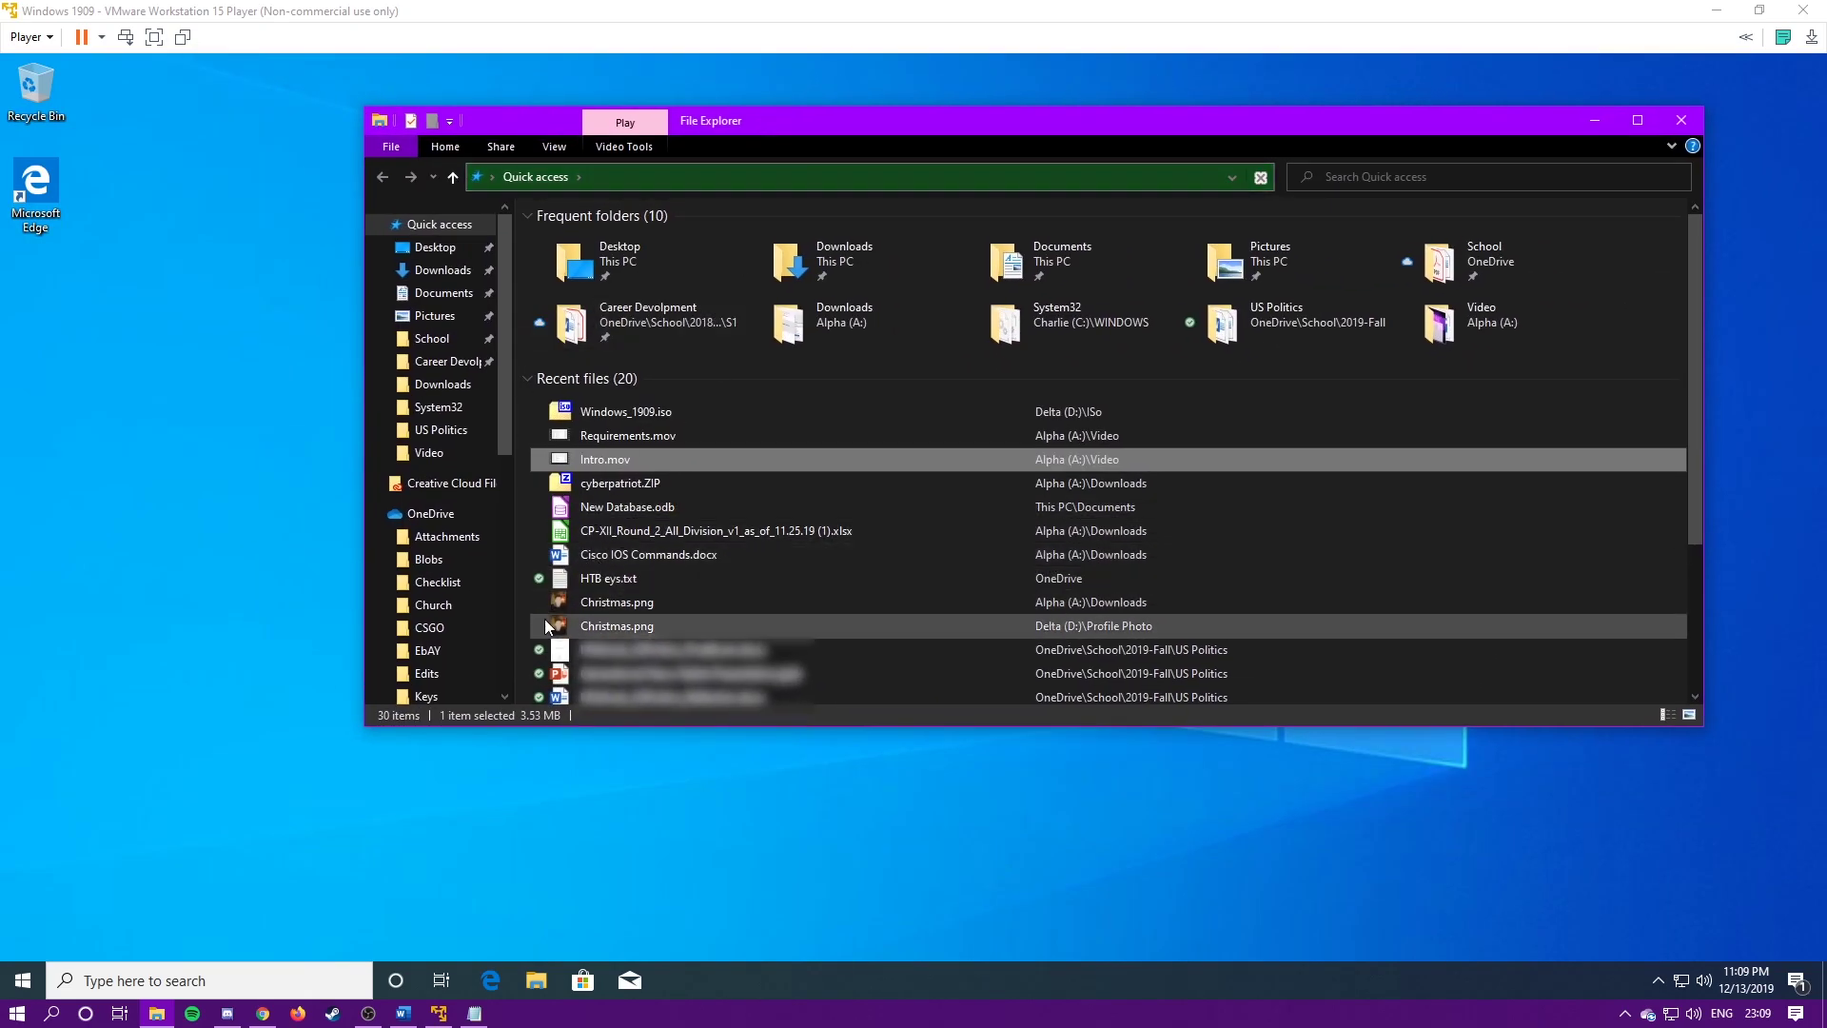
pyautogui.click(651, 610)
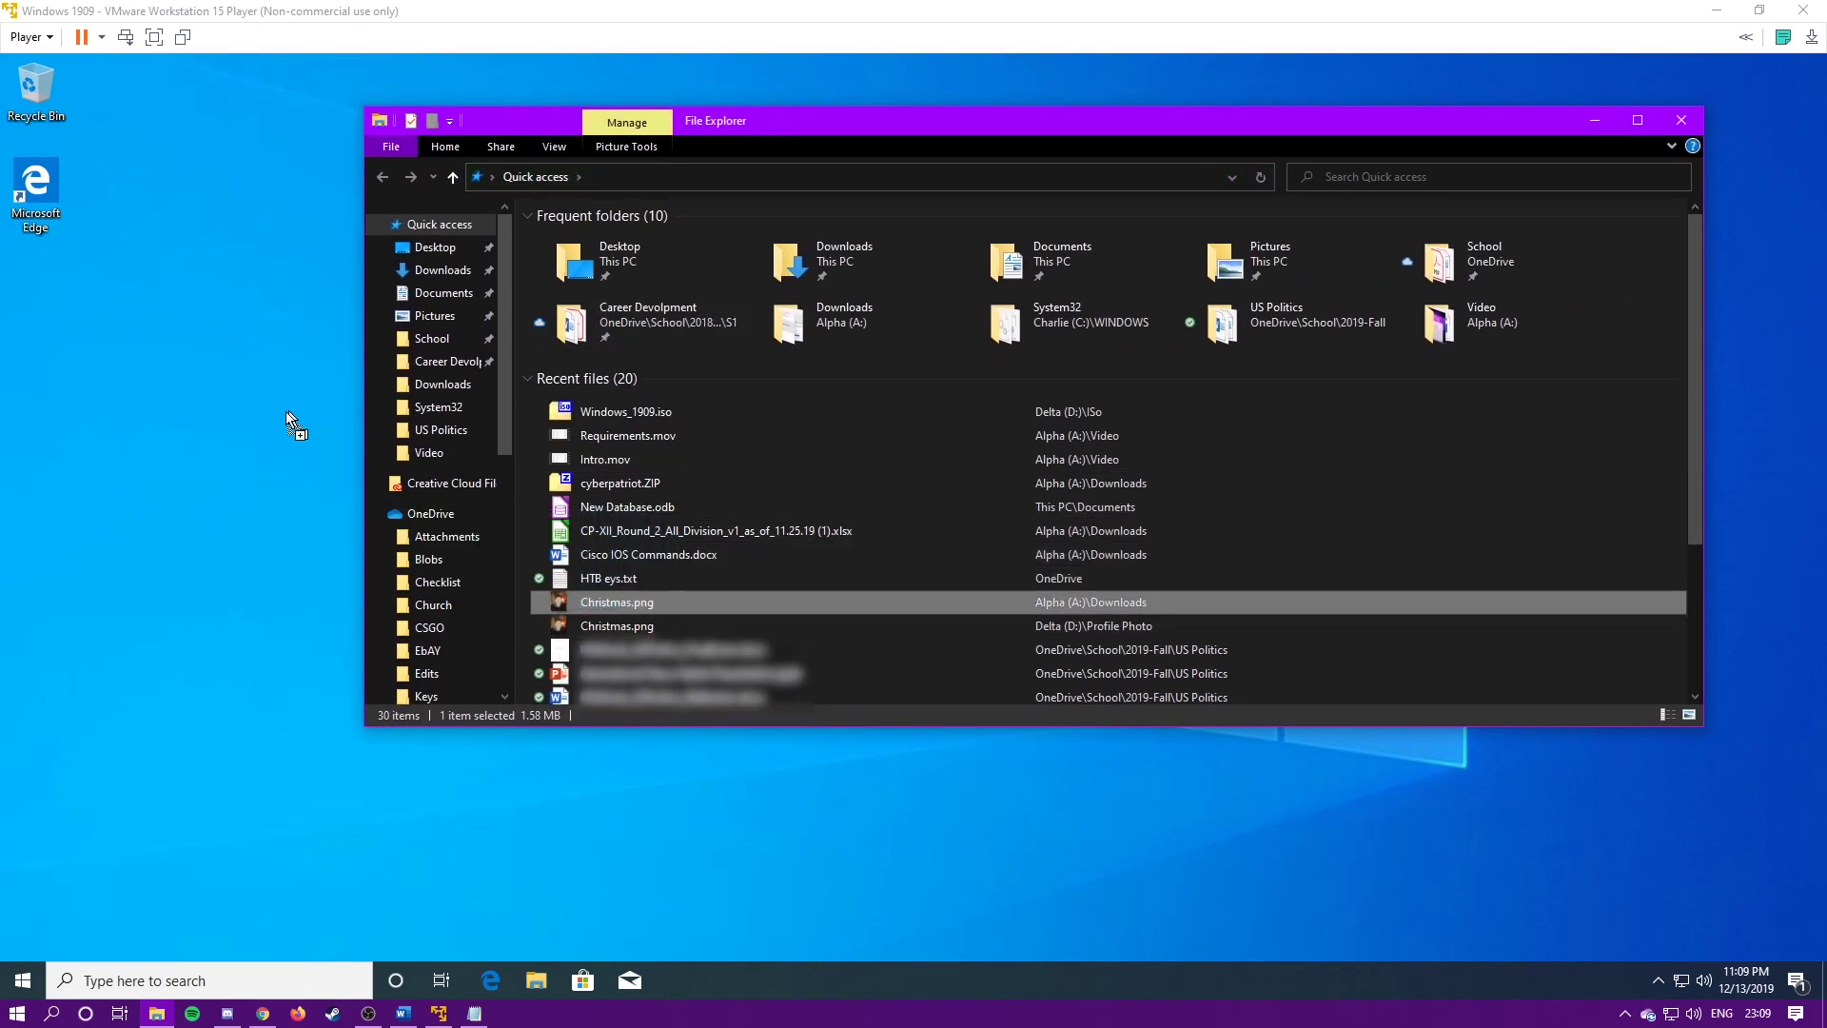
pyautogui.moveTo(276, 426); pyautogui.dragTo(266, 409)
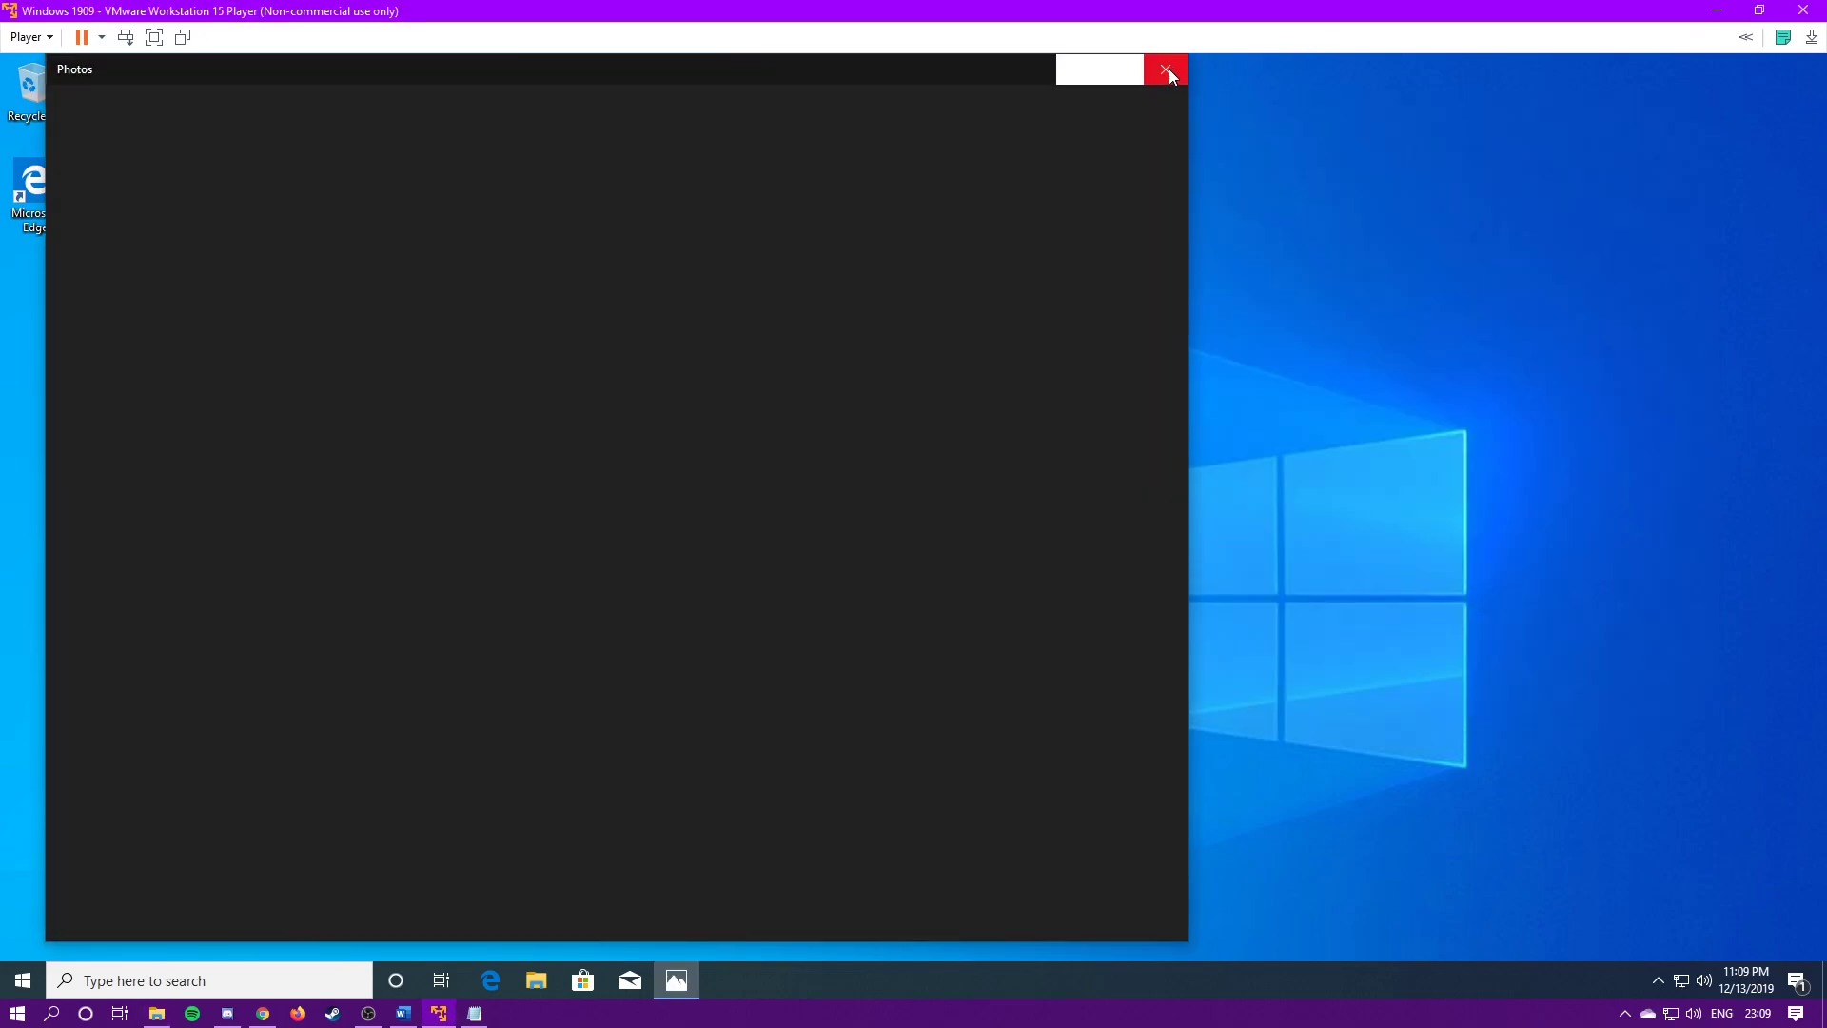
pyautogui.click(1165, 69)
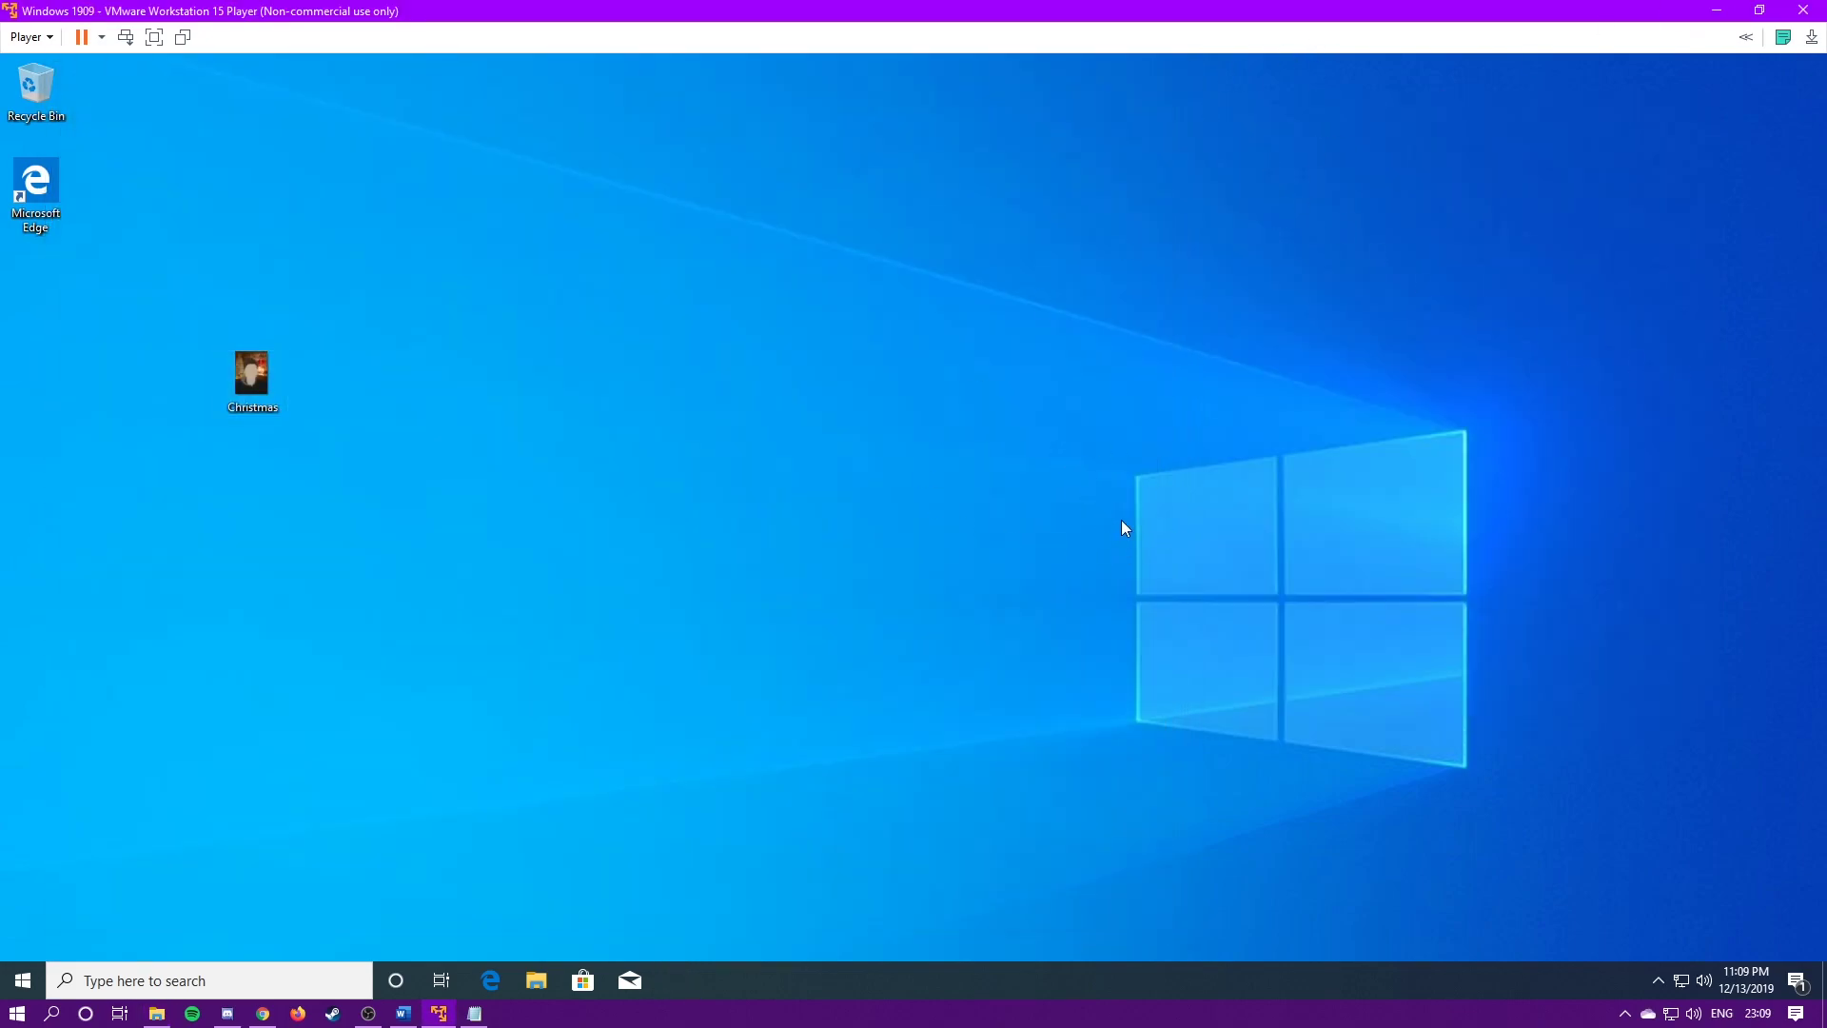